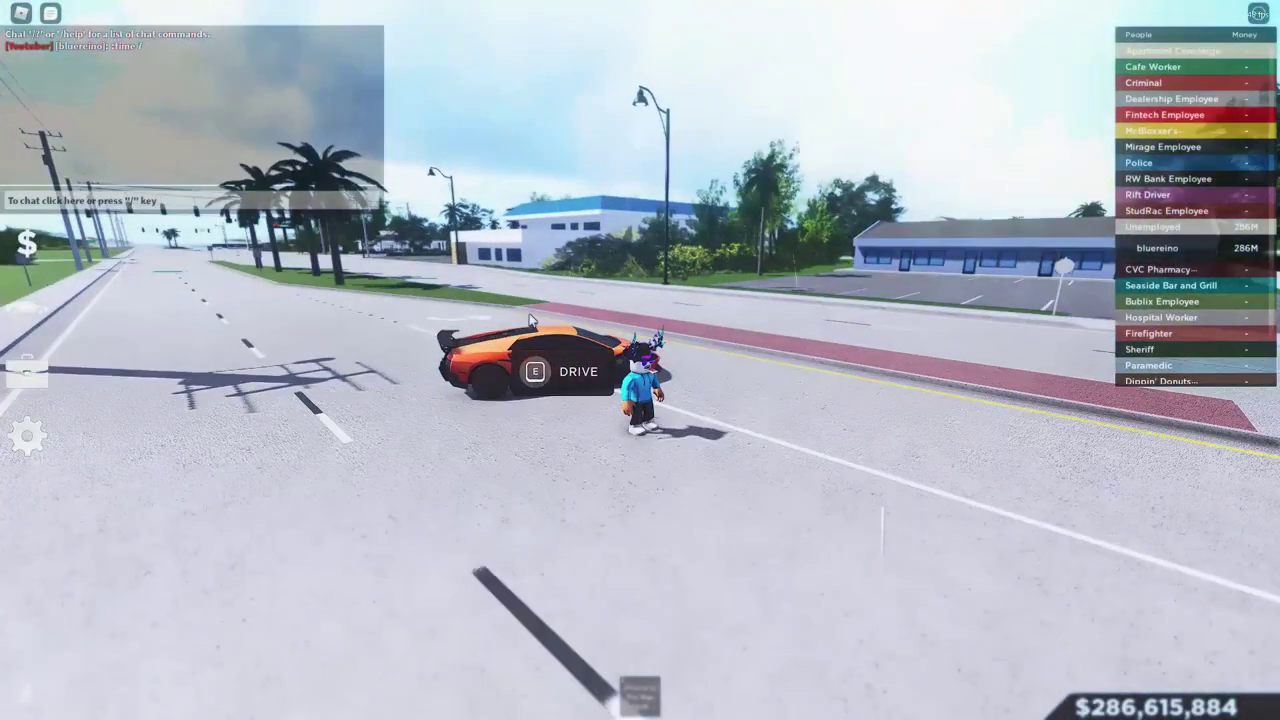
{"action": "key", "text": "w"}
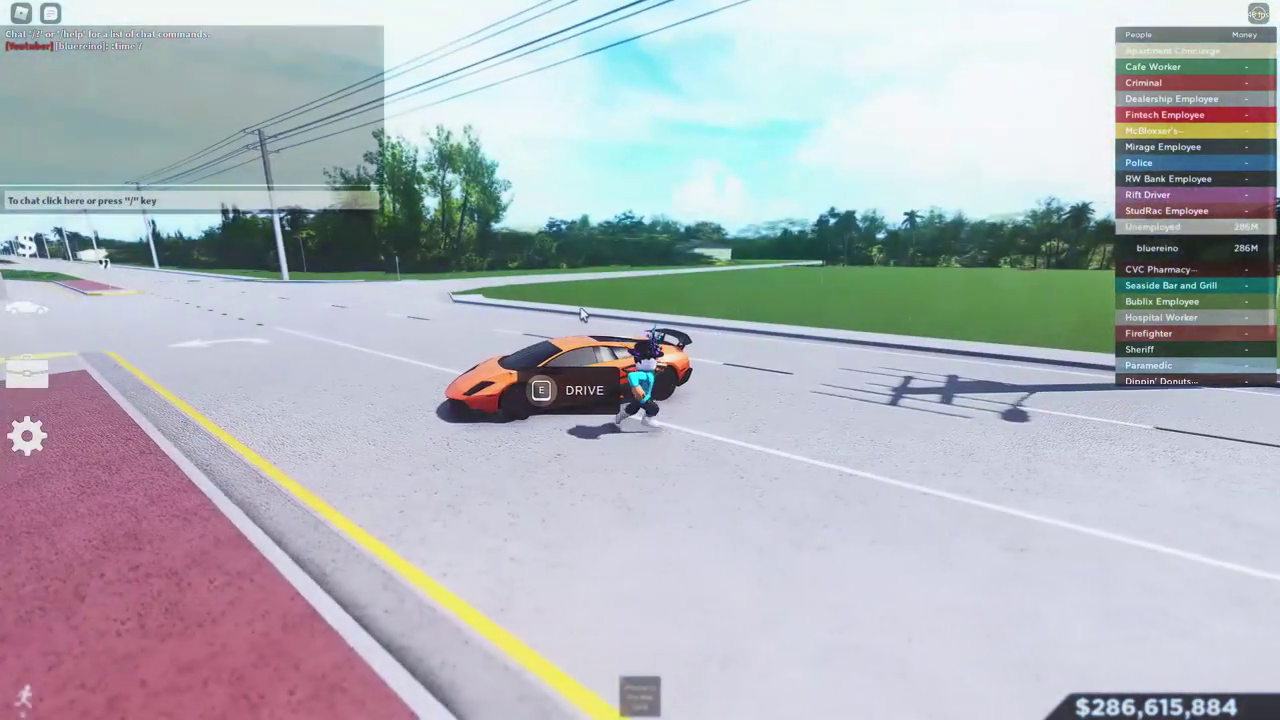
{"action": "key", "text": "e"}
{"action": "key", "text": "a"}
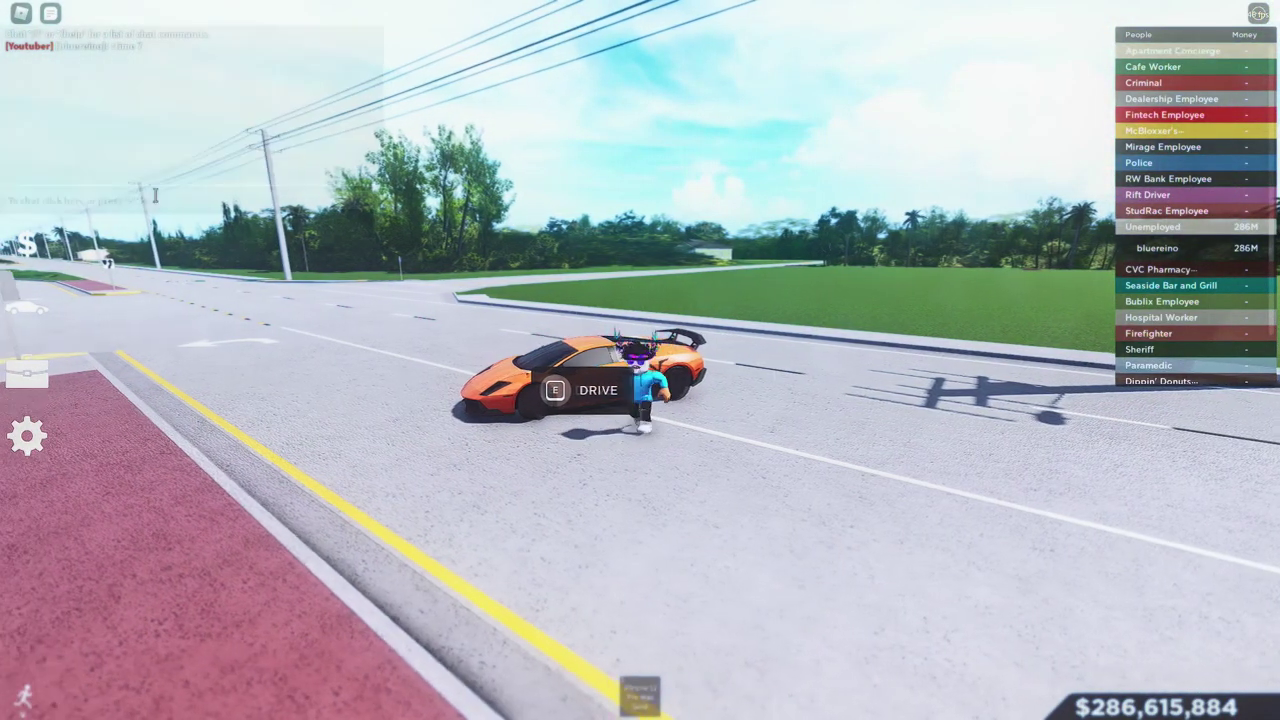
{"action": "key", "text": "space"}
- Load Extravi's ReShade-Preset Glossy.ini in the ReShade overlay and close the overlay
{"action": "key", "text": "Home"}
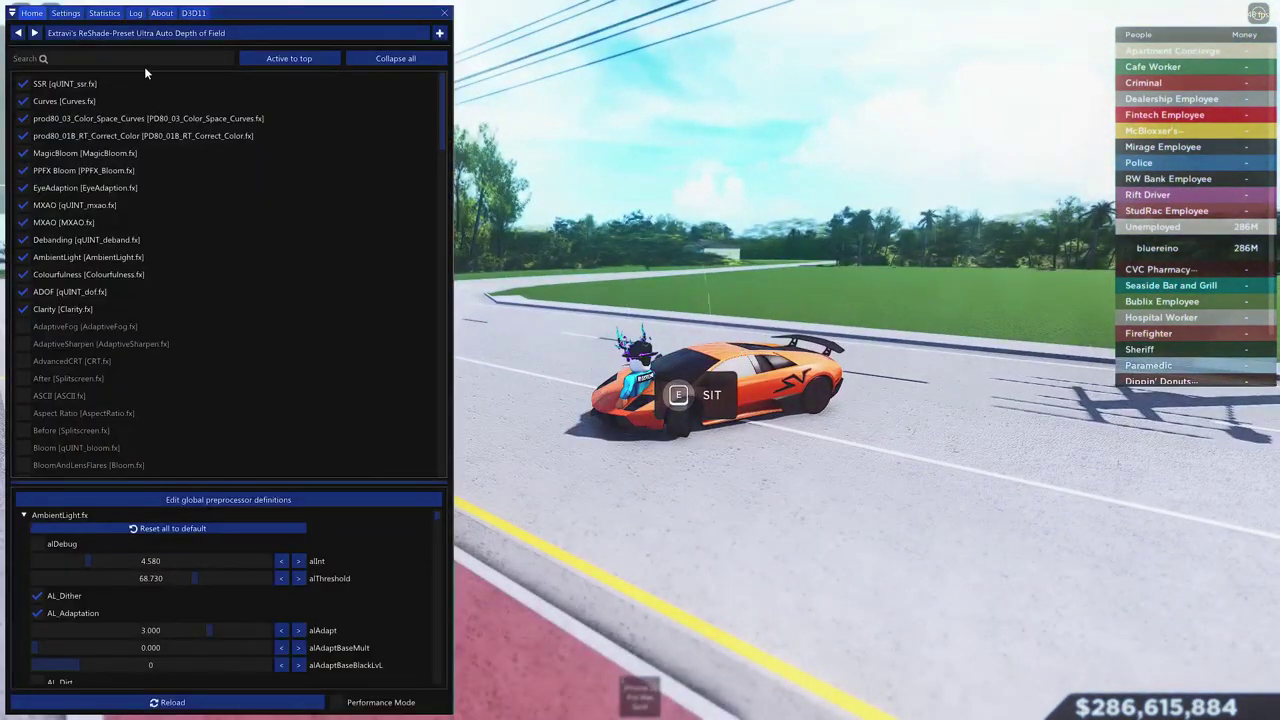
{"action": "left_click", "coordinate": [140, 33]}
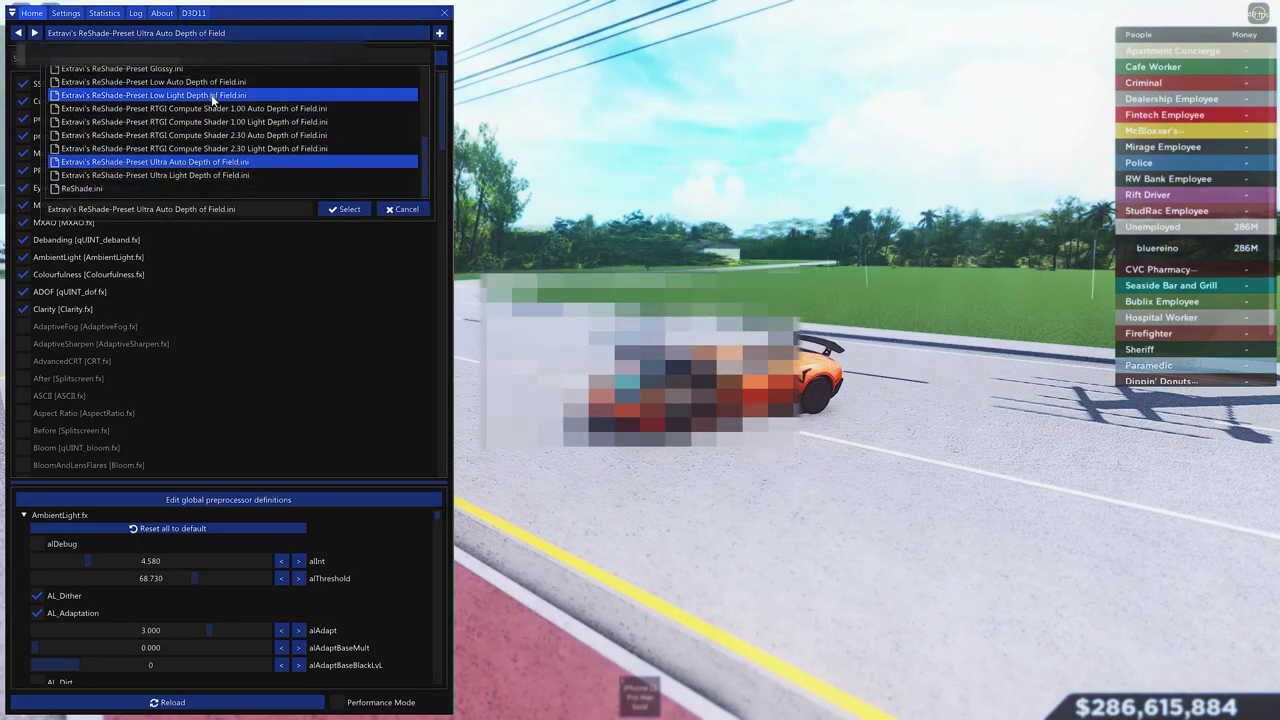
{"action": "scroll", "coordinate": [213, 100], "scroll_direction": "up", "scroll_amount": 1}
{"action": "left_click", "coordinate": [210, 121]}
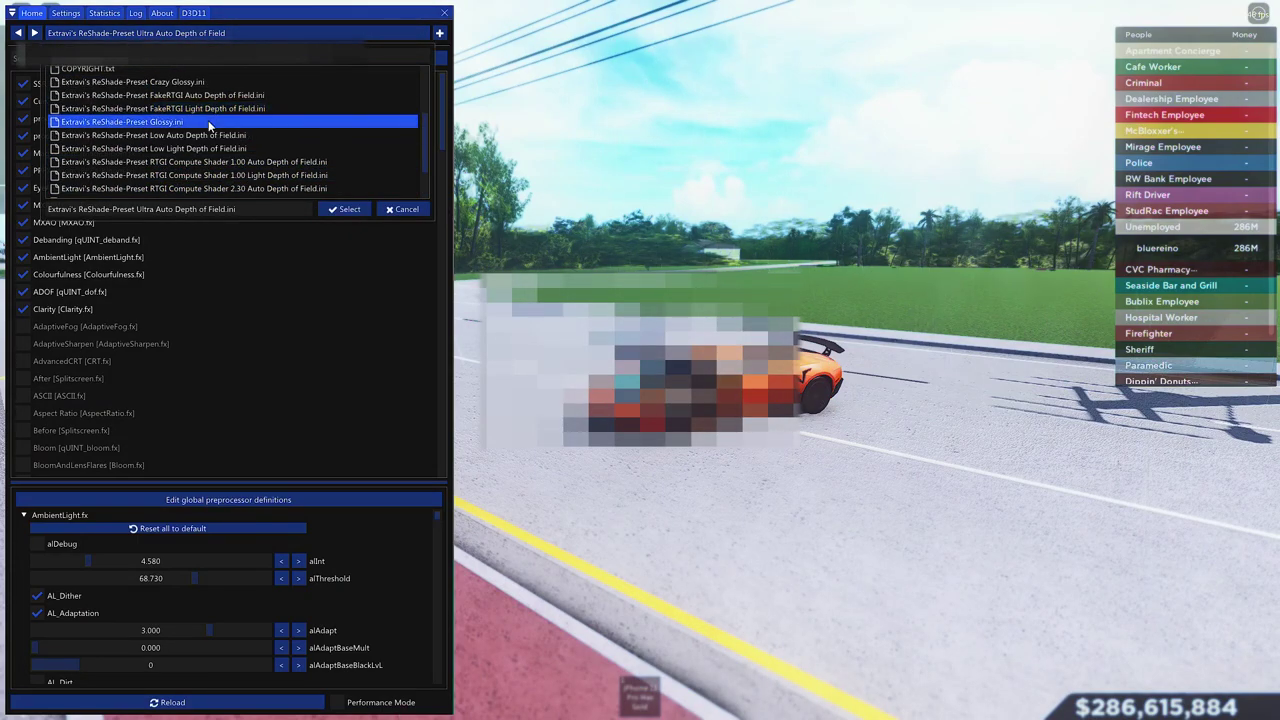
{"action": "left_click", "coordinate": [345, 209]}
{"action": "key", "text": "Home"}
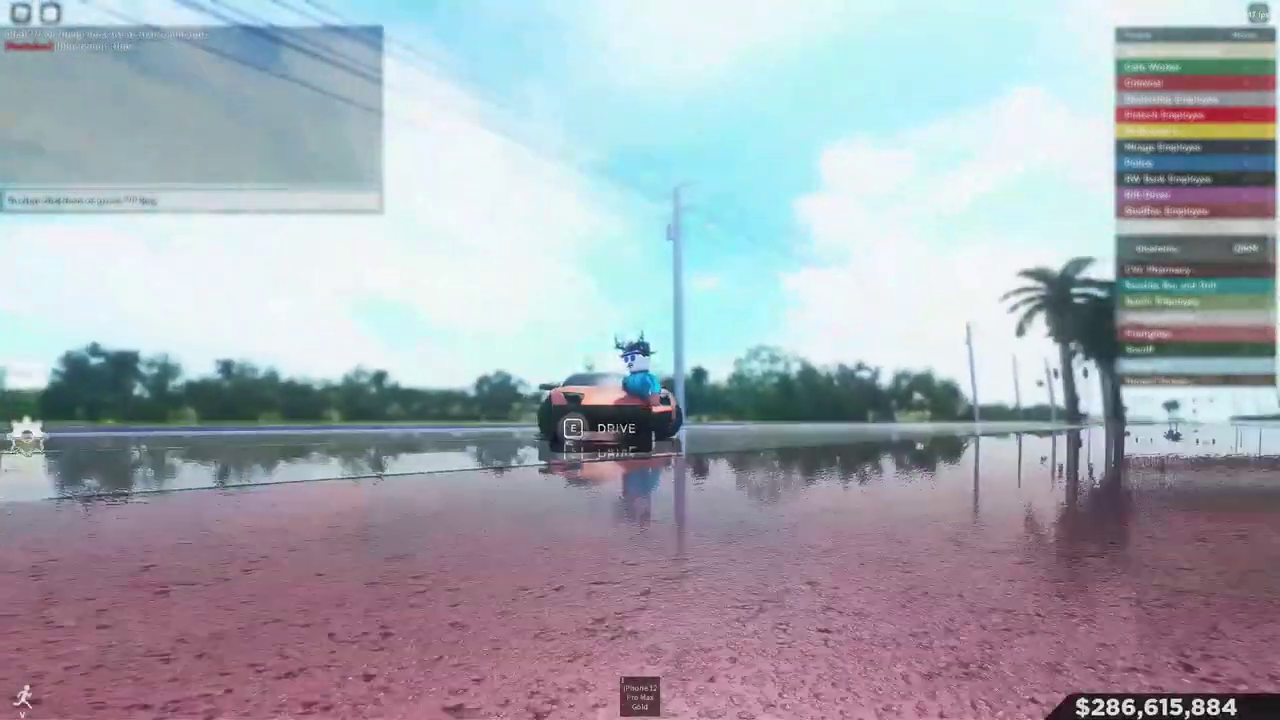
- Examine the Glossy preset's road reflections around the orange car from several angles, including with the game interface hidden
{"action": "key", "text": "s"}
{"action": "key", "text": "shift+p"}
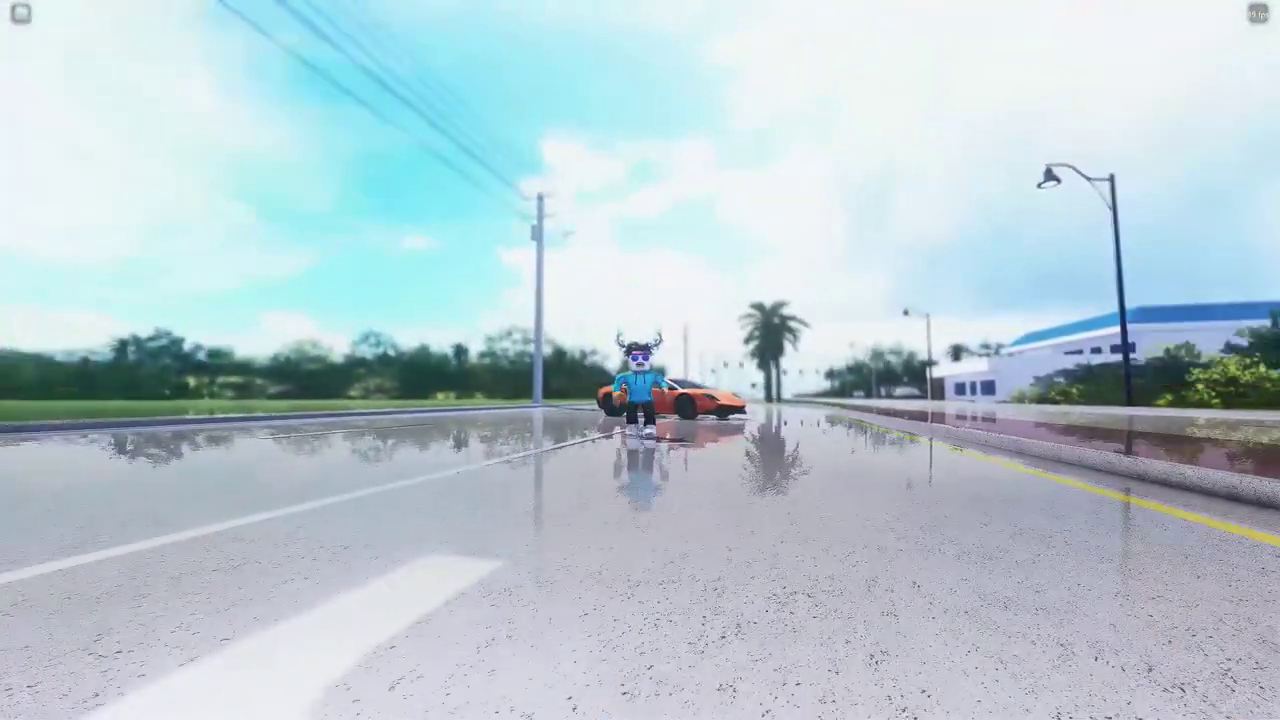
{"action": "key", "text": "w"}
{"action": "key", "text": "d"}
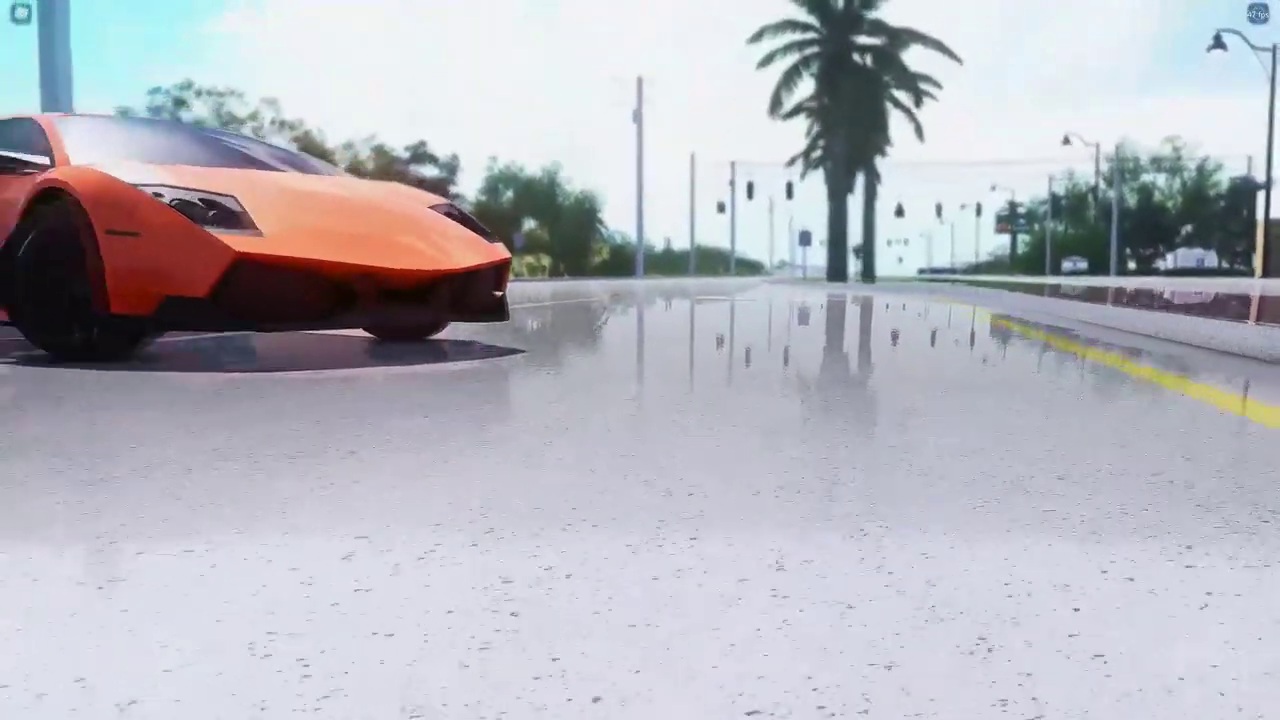
{"action": "key", "text": "s"}
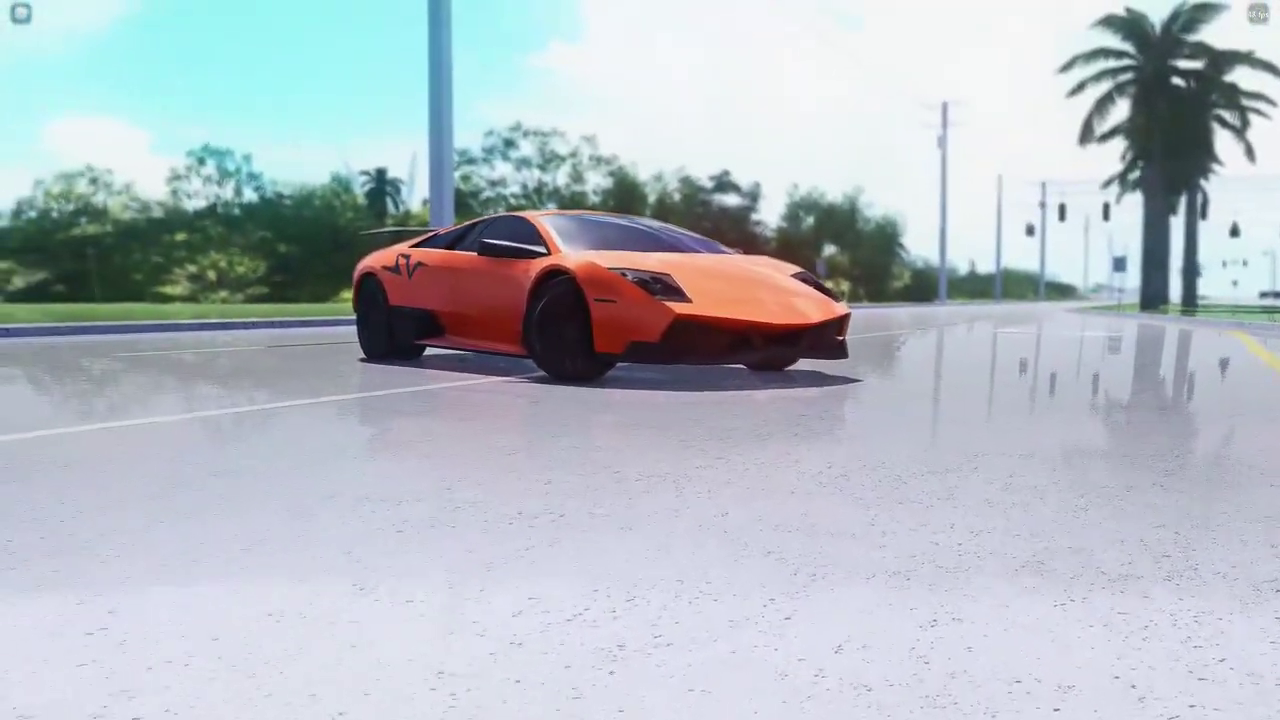
{"action": "key", "text": "shift+p"}
{"action": "key", "text": "w"}
{"action": "key", "text": "space"}
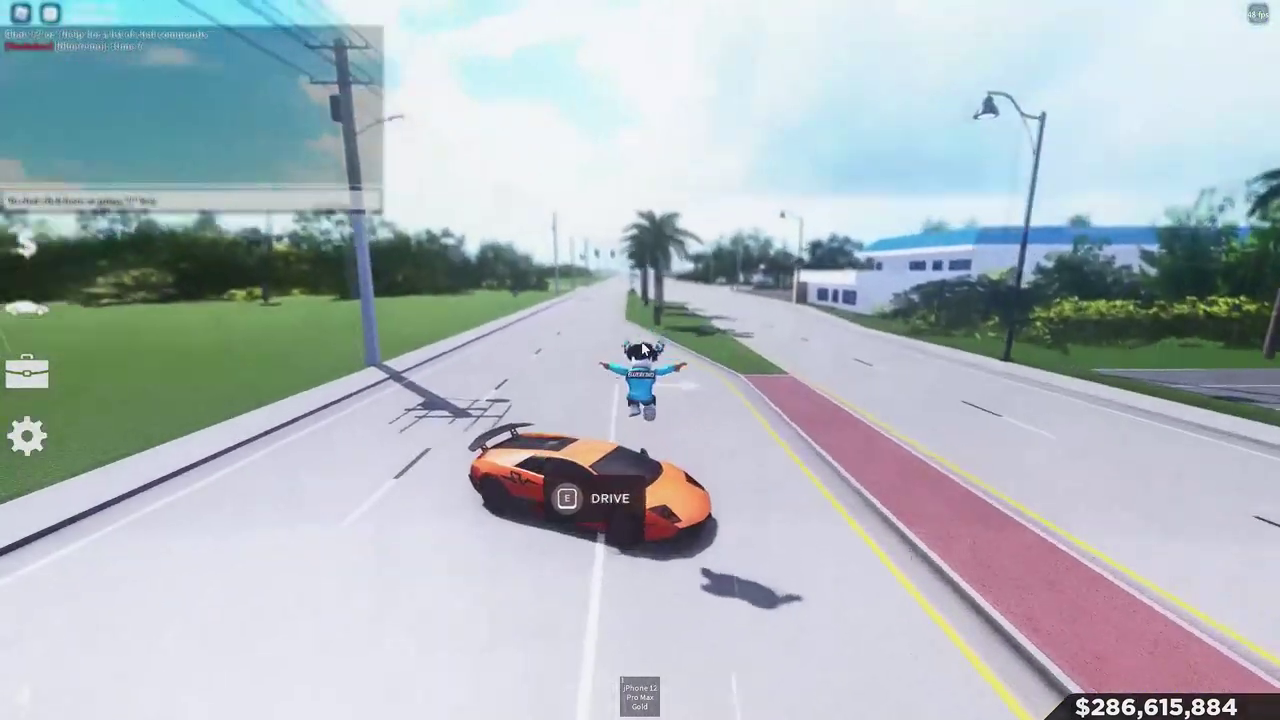
{"action": "key", "text": "s"}
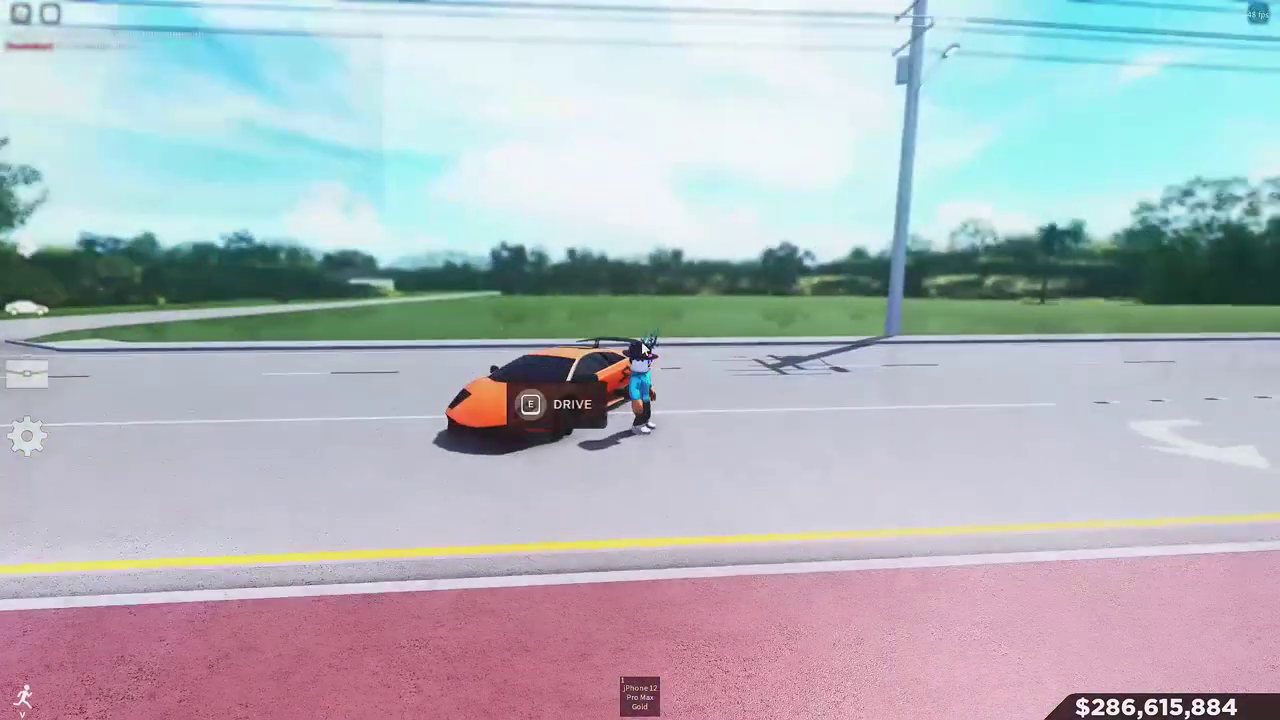
{"action": "key", "text": "a"}
{"action": "key", "text": "e"}
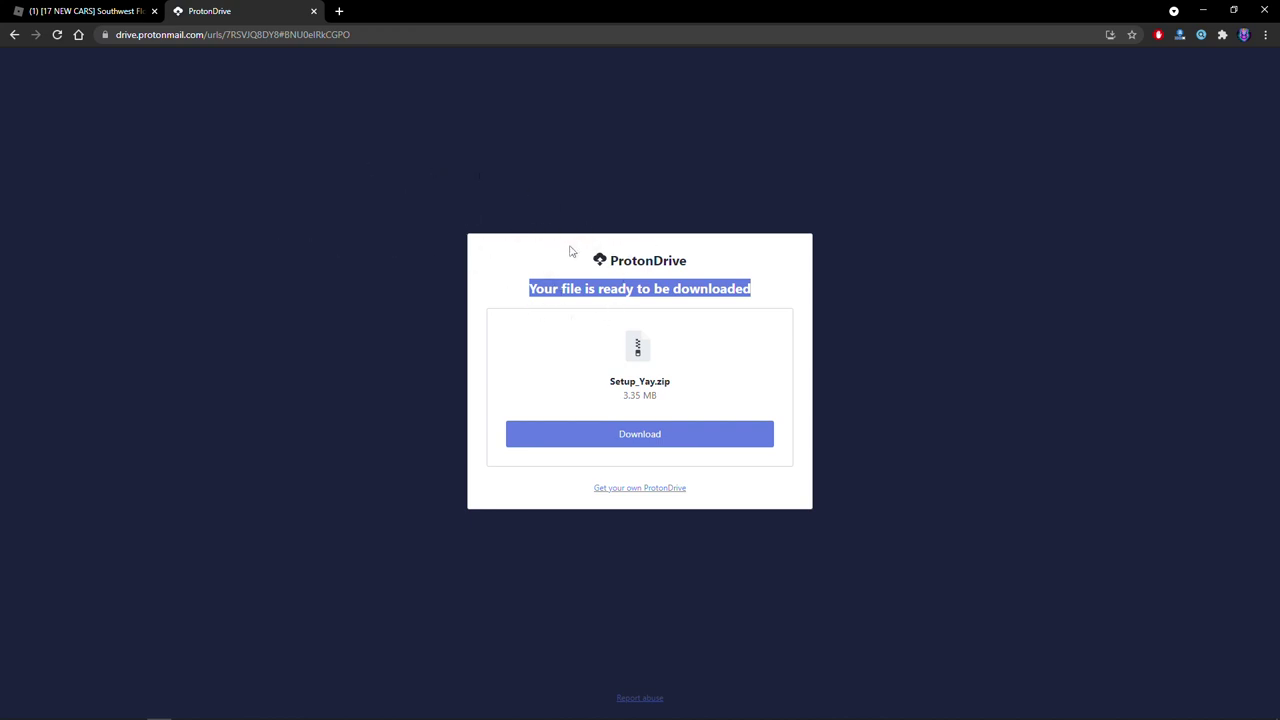
- Open extravi.dev in a new browser tab and look through the ROBLOX Shaders page
{"action": "left_click", "coordinate": [714, 270]}
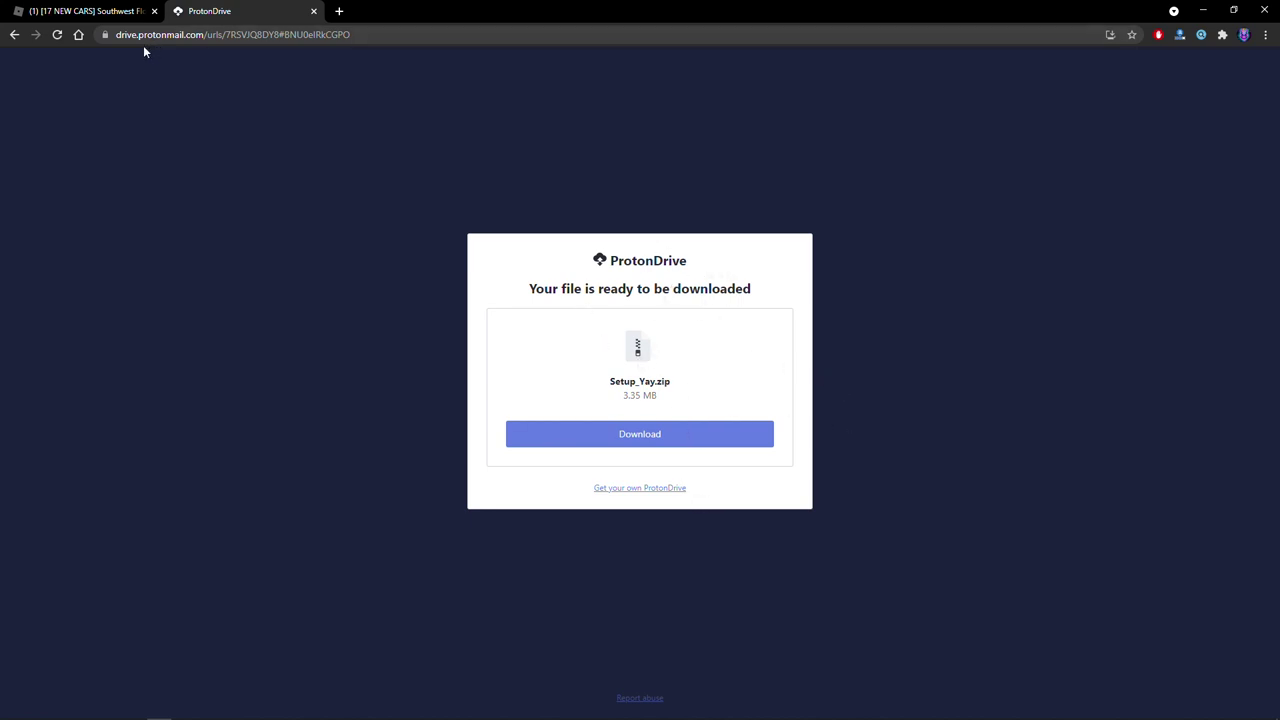
{"action": "left_click", "coordinate": [341, 11]}
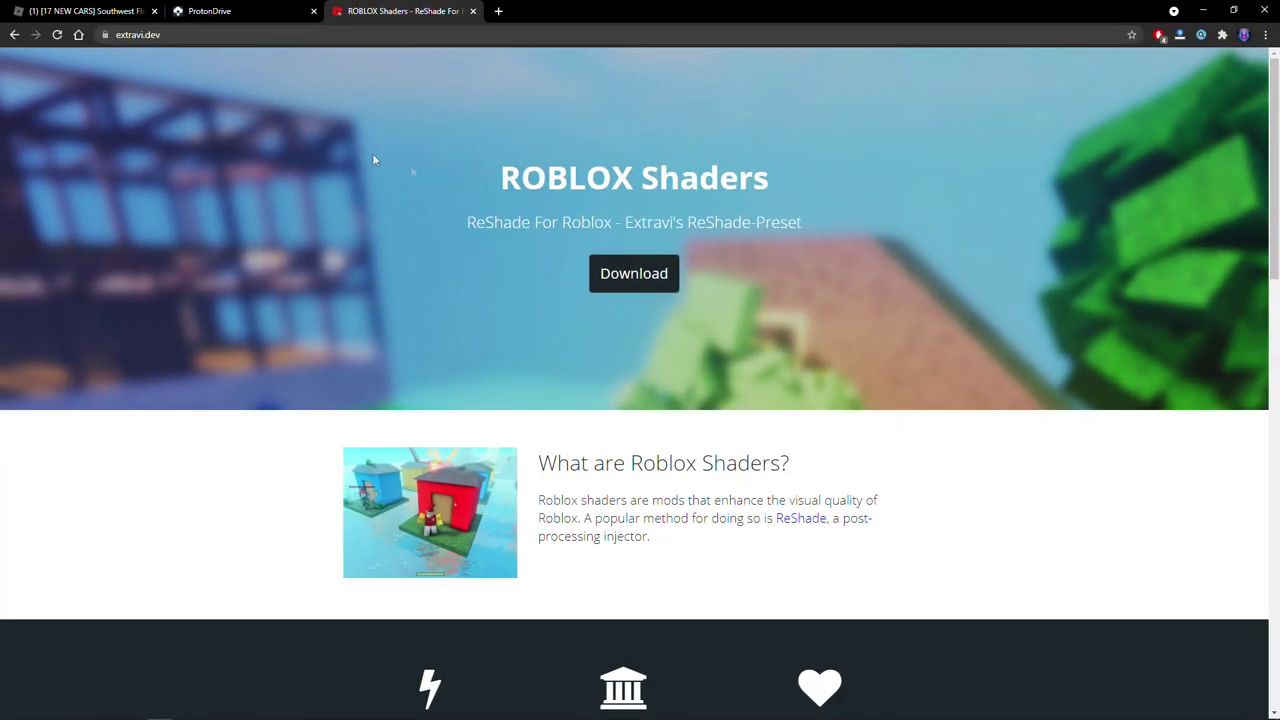
{"action": "scroll", "coordinate": [137, 217], "scroll_direction": "down", "scroll_amount": 3}
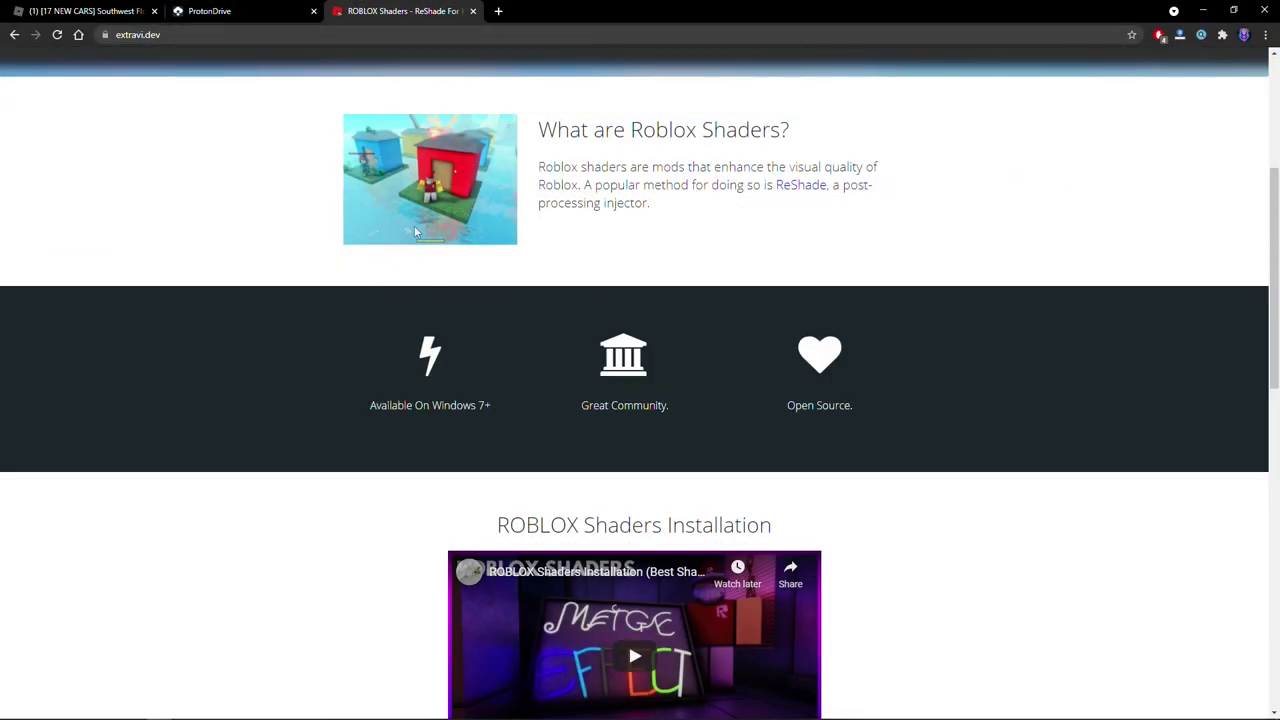
{"action": "scroll", "coordinate": [415, 232], "scroll_direction": "down", "scroll_amount": 4}
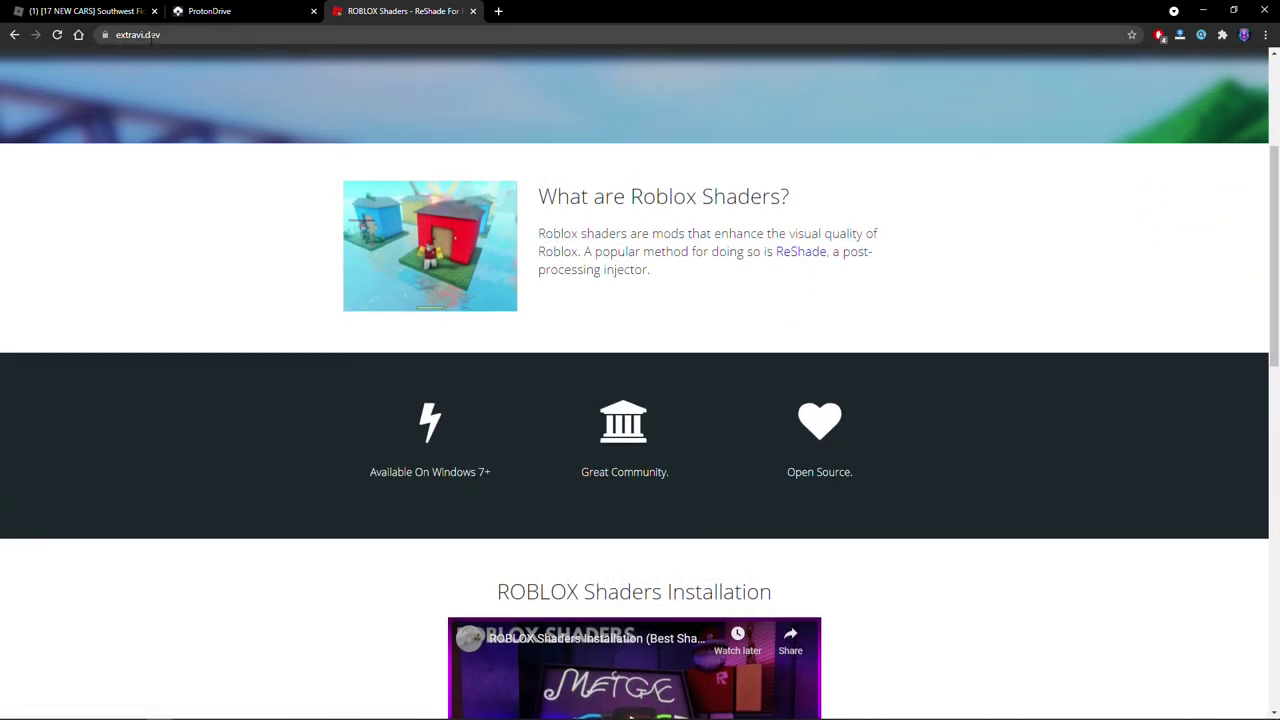
{"action": "key", "text": "ctrl+l"}
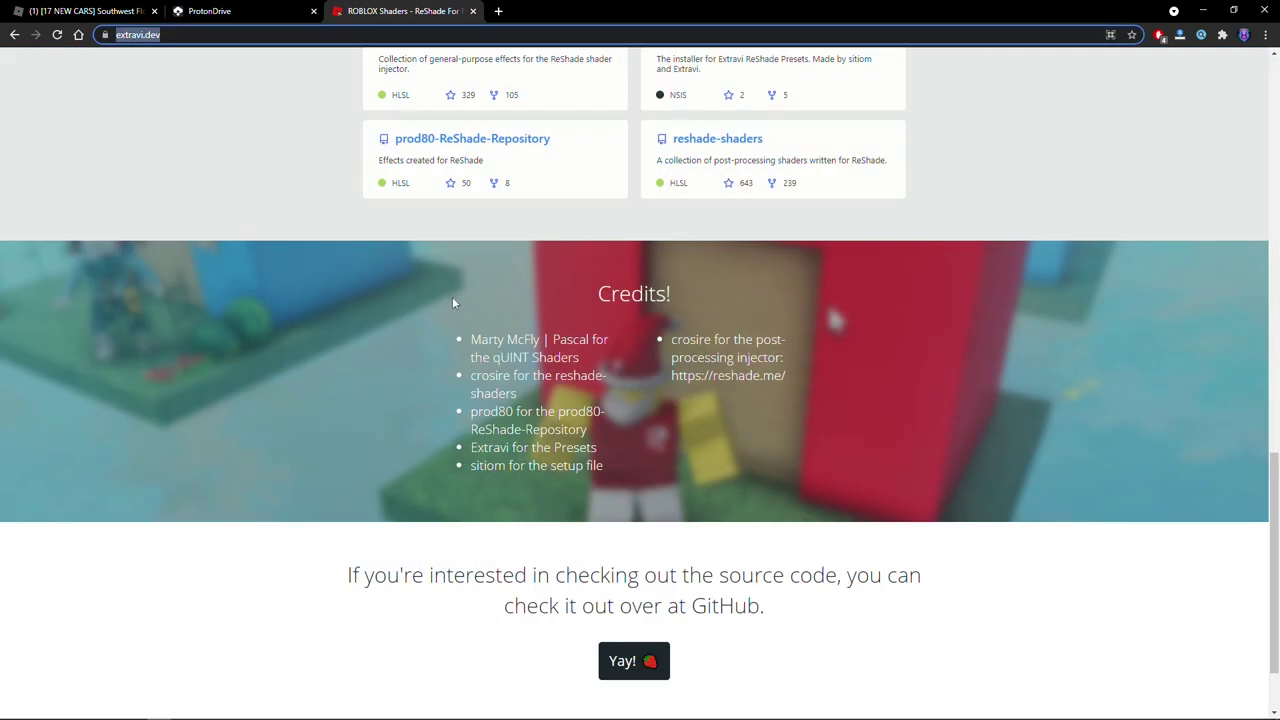
{"action": "scroll", "coordinate": [470, 345], "scroll_direction": "up", "scroll_amount": 11}
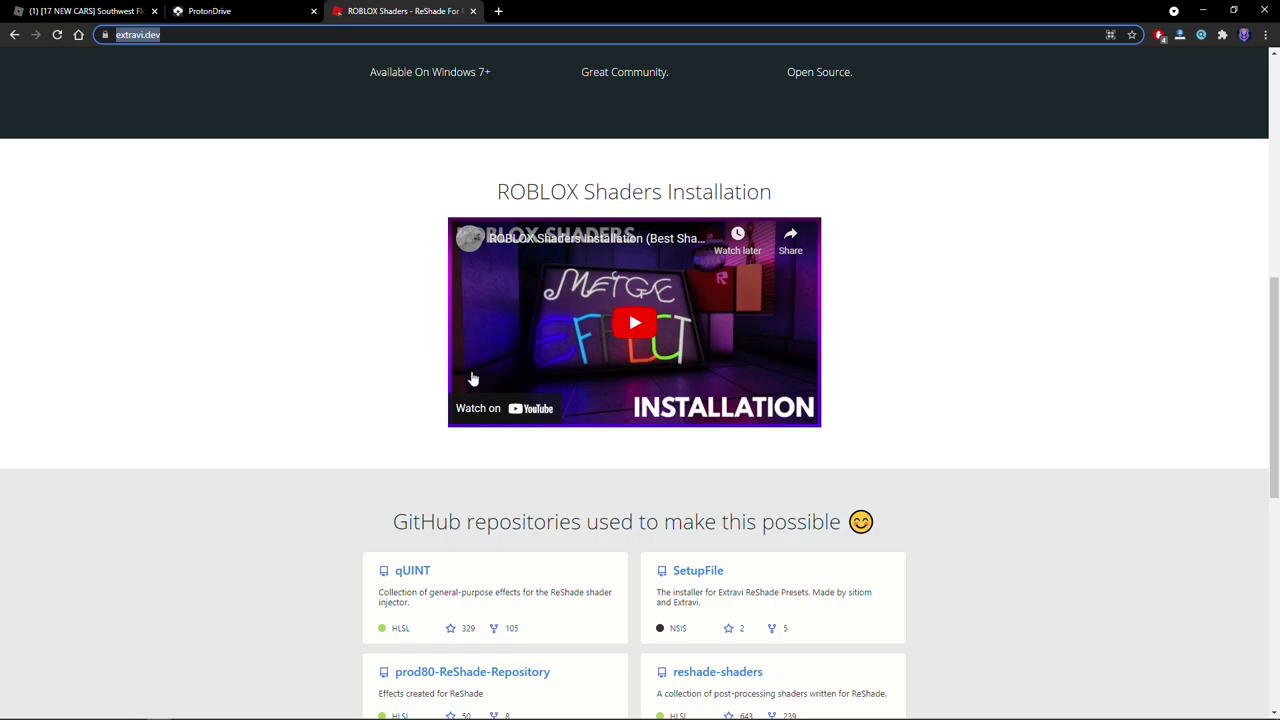
{"action": "scroll", "coordinate": [615, 212], "scroll_direction": "up", "scroll_amount": 1}
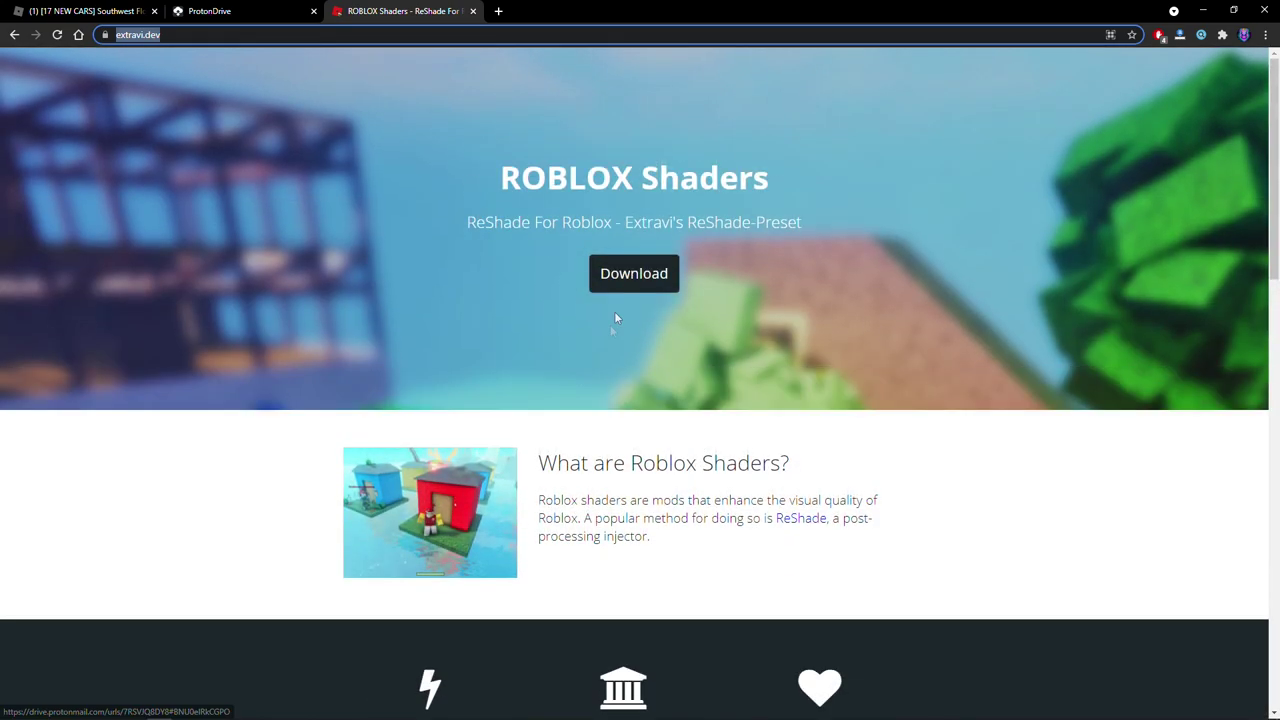
- Follow the ROBLOX Shaders site's download link to ProtonDrive, close the duplicate tab and download Setup_Yay.zip
{"action": "left_click", "coordinate": [617, 284]}
{"action": "left_click", "coordinate": [617, 284]}
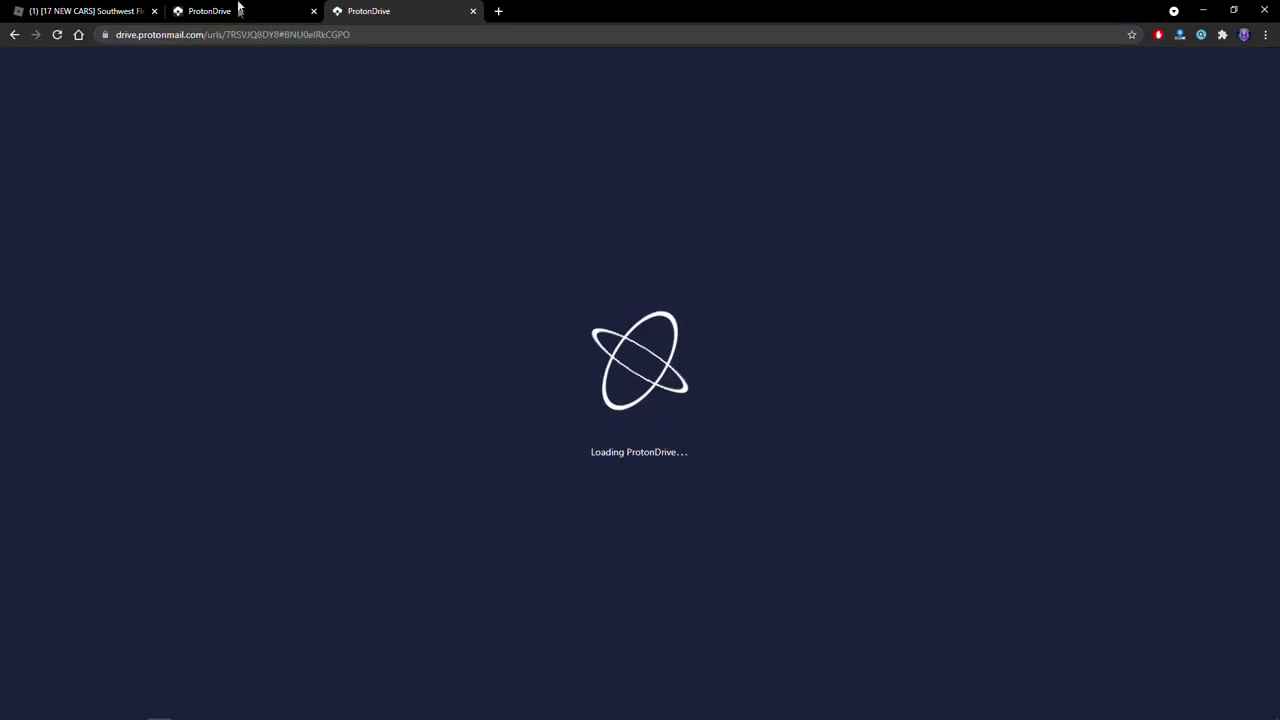
{"action": "left_click", "coordinate": [314, 11]}
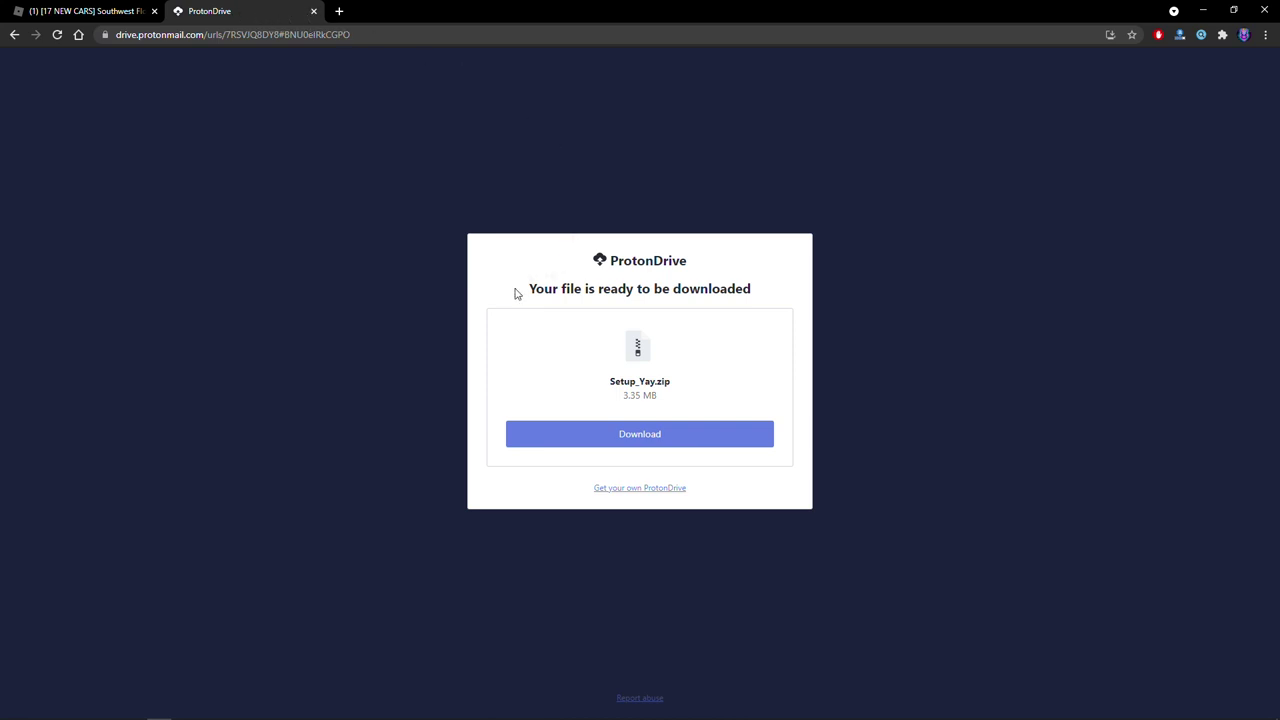
{"action": "left_click_drag", "start_coordinate": [516, 293], "coordinate": [743, 314]}
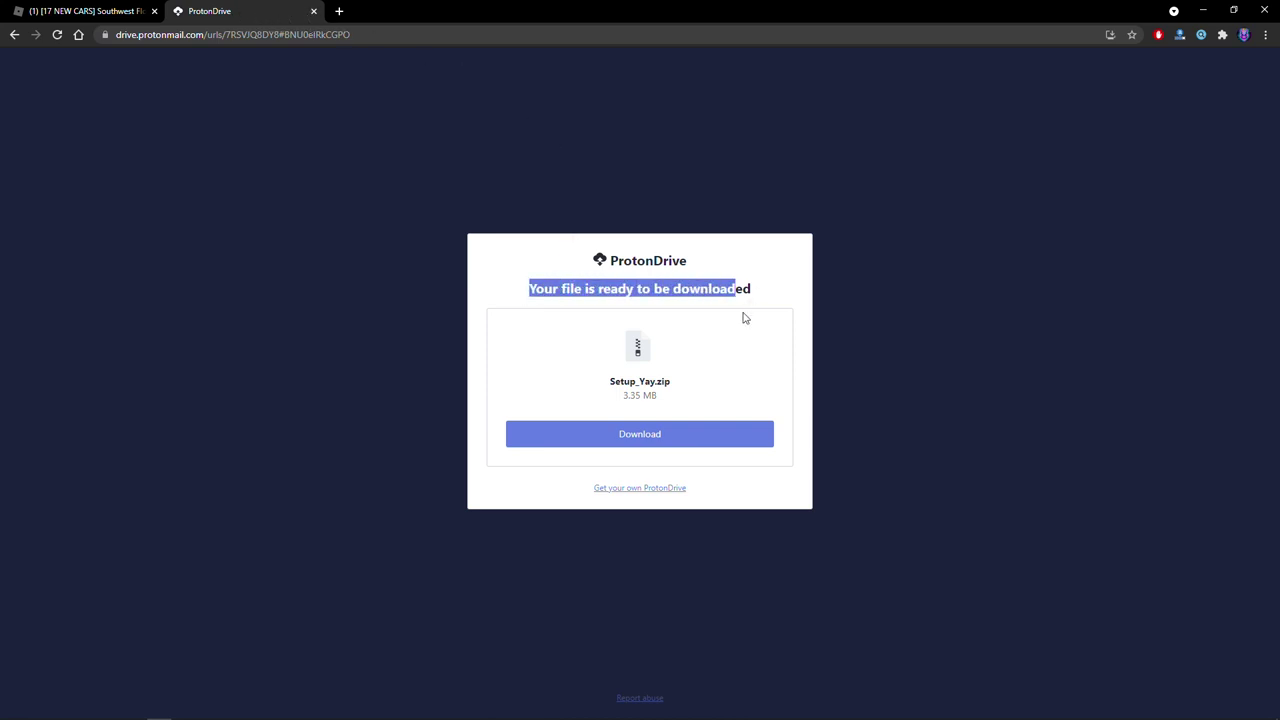
{"action": "left_click", "coordinate": [683, 440]}
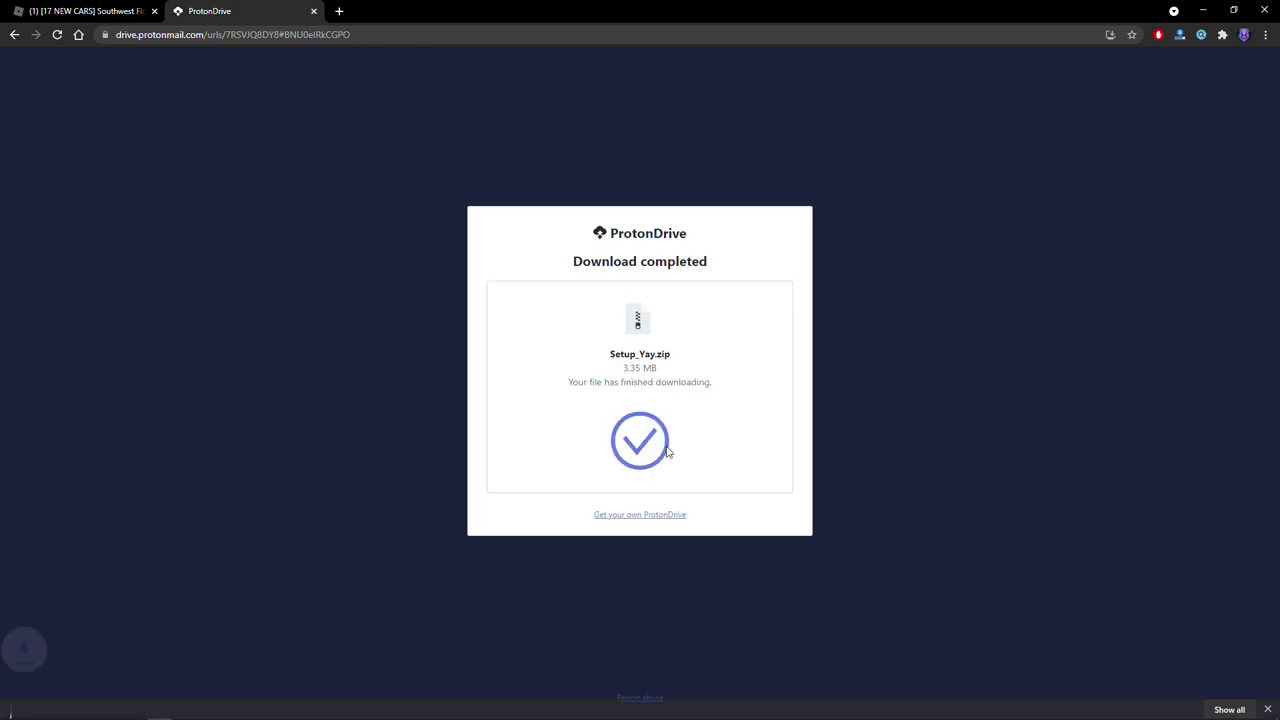
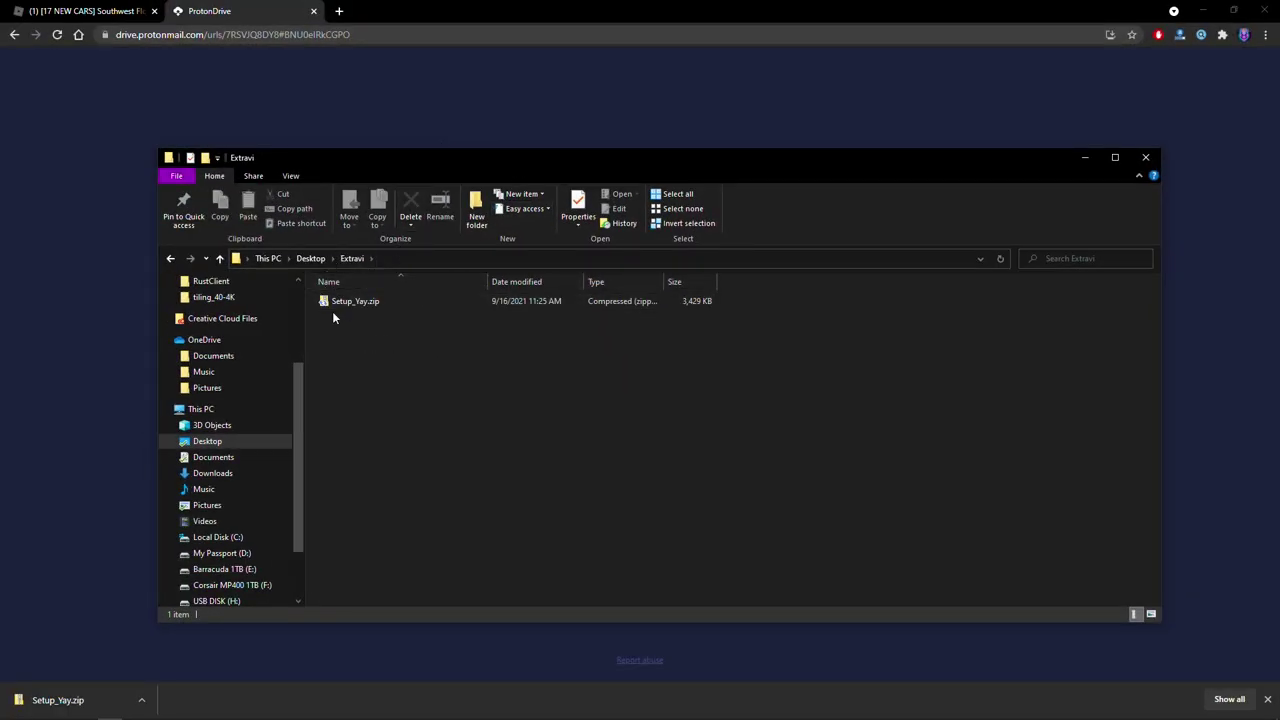
- Extract Setup_Yay.zip in the Extravi folder and open the inner Setup_Yay folder
{"action": "left_click_drag", "start_coordinate": [505, 317], "coordinate": [368, 336]}
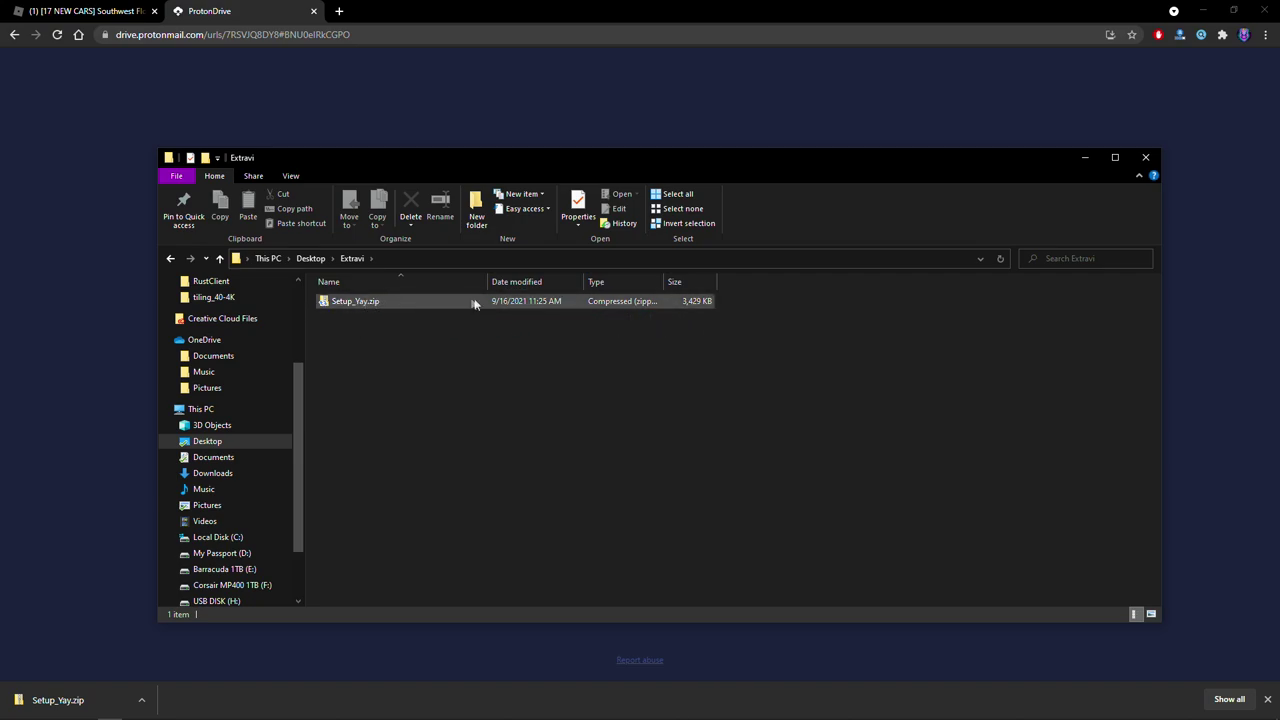
{"action": "right_click", "coordinate": [440, 304]}
{"action": "left_click", "coordinate": [401, 304]}
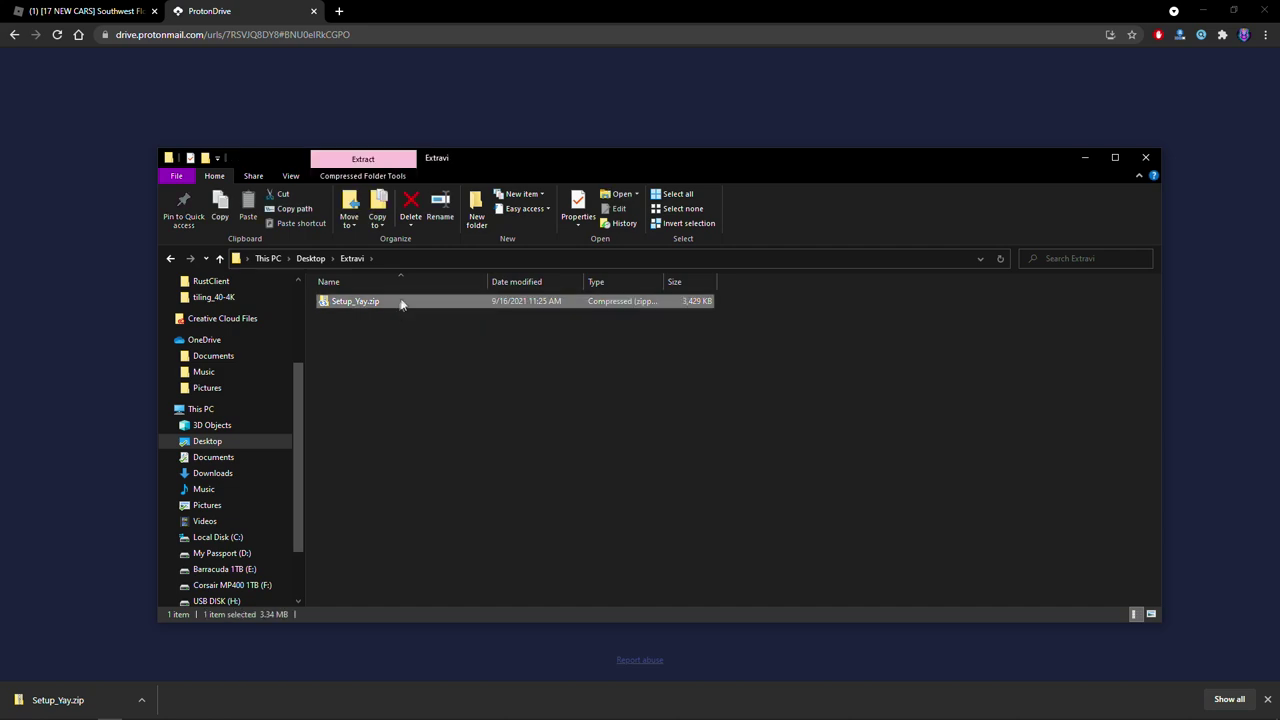
{"action": "right_click", "coordinate": [401, 300]}
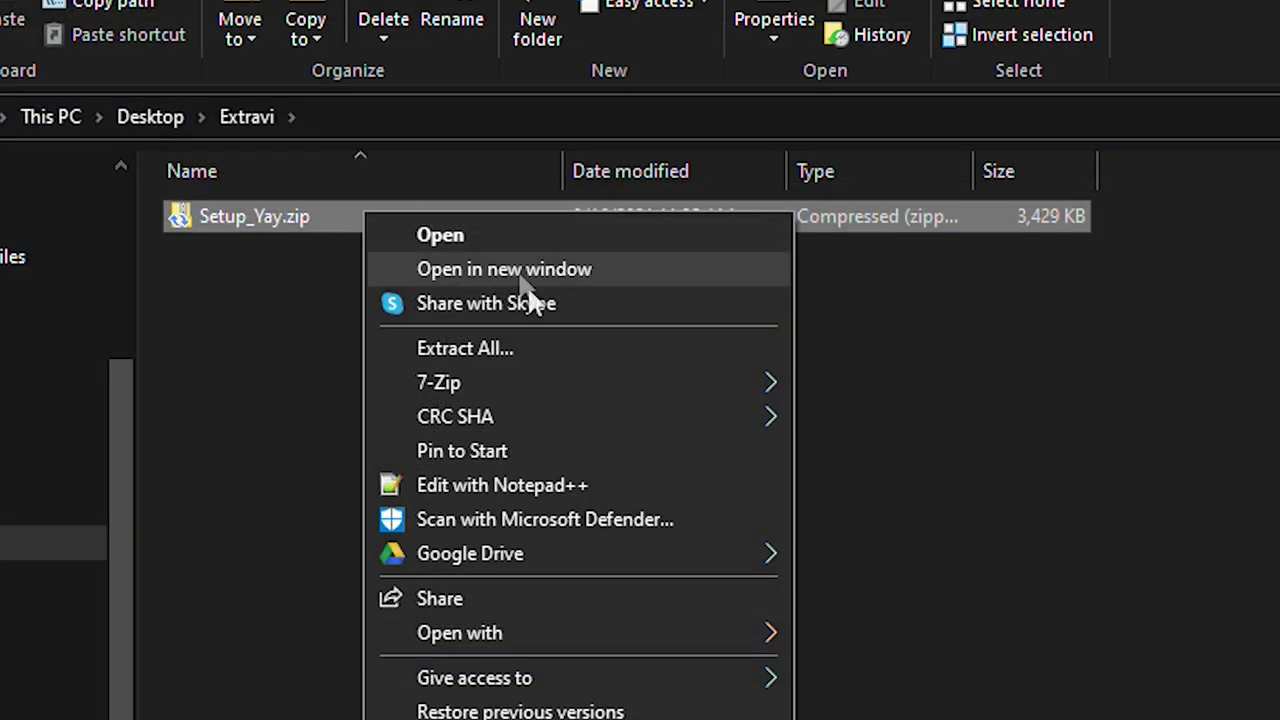
{"action": "left_click", "coordinate": [462, 350]}
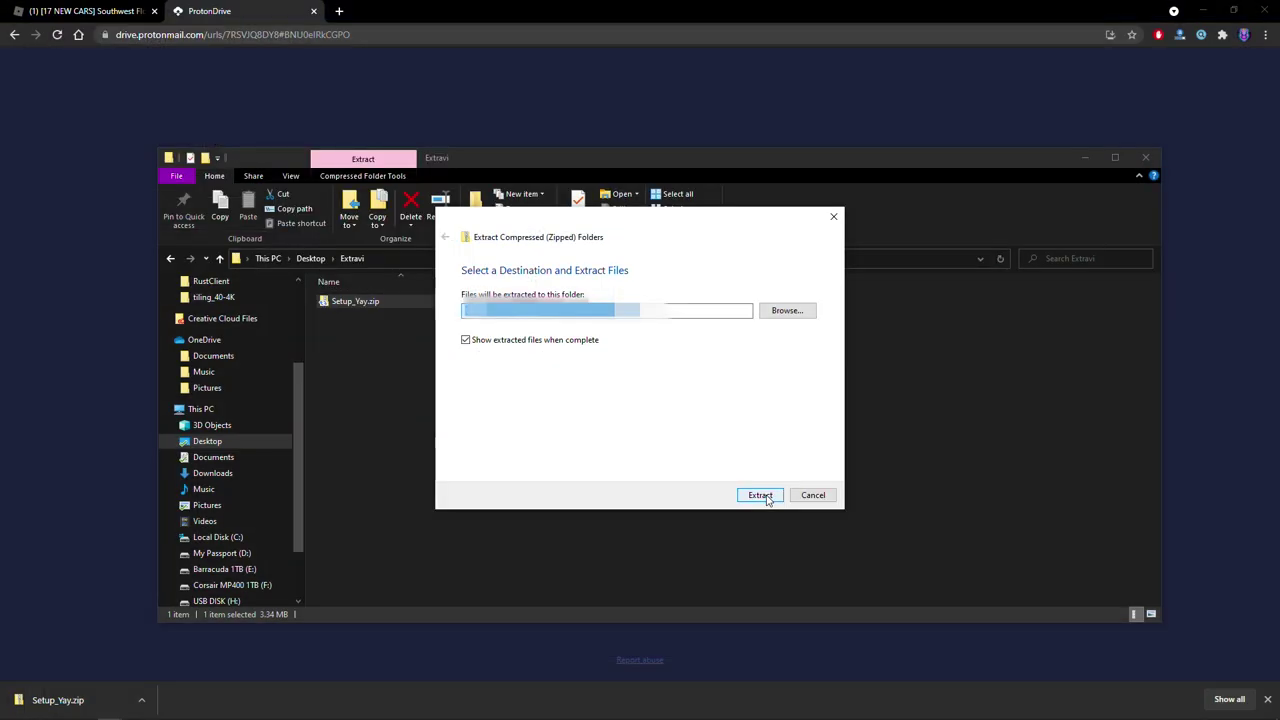
{"action": "left_click", "coordinate": [847, 630]}
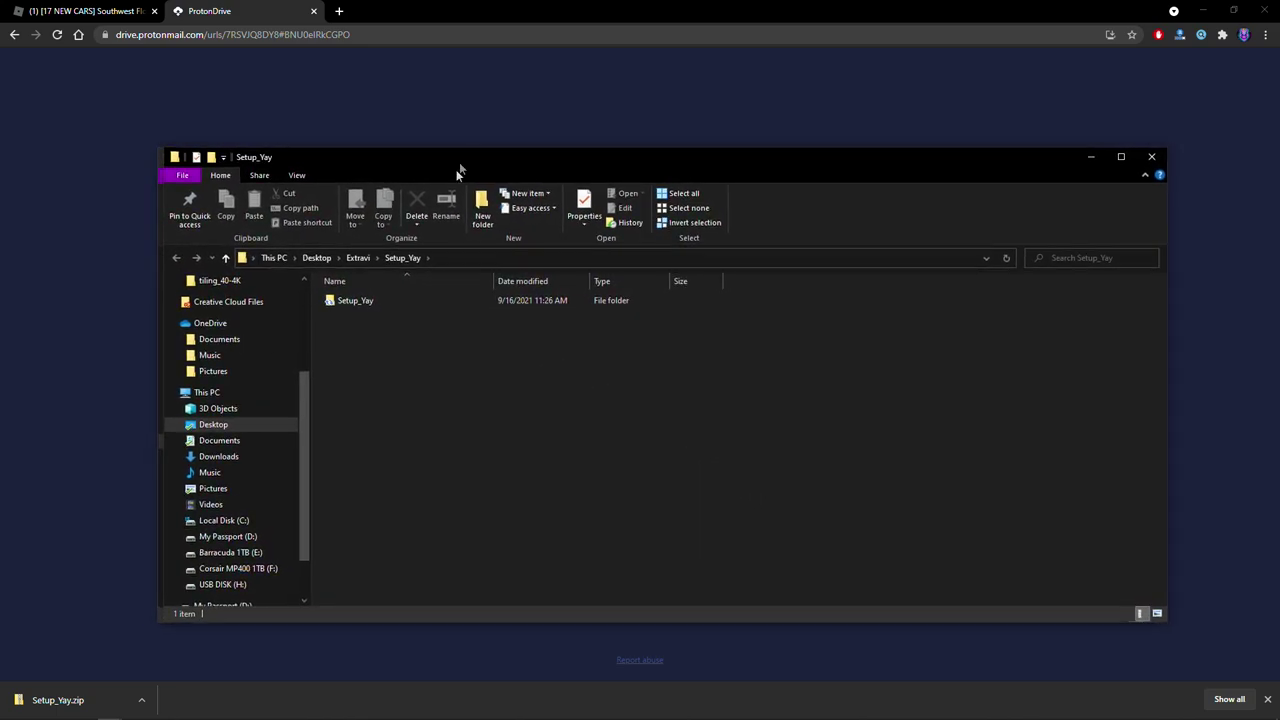
{"action": "left_click", "coordinate": [1151, 157]}
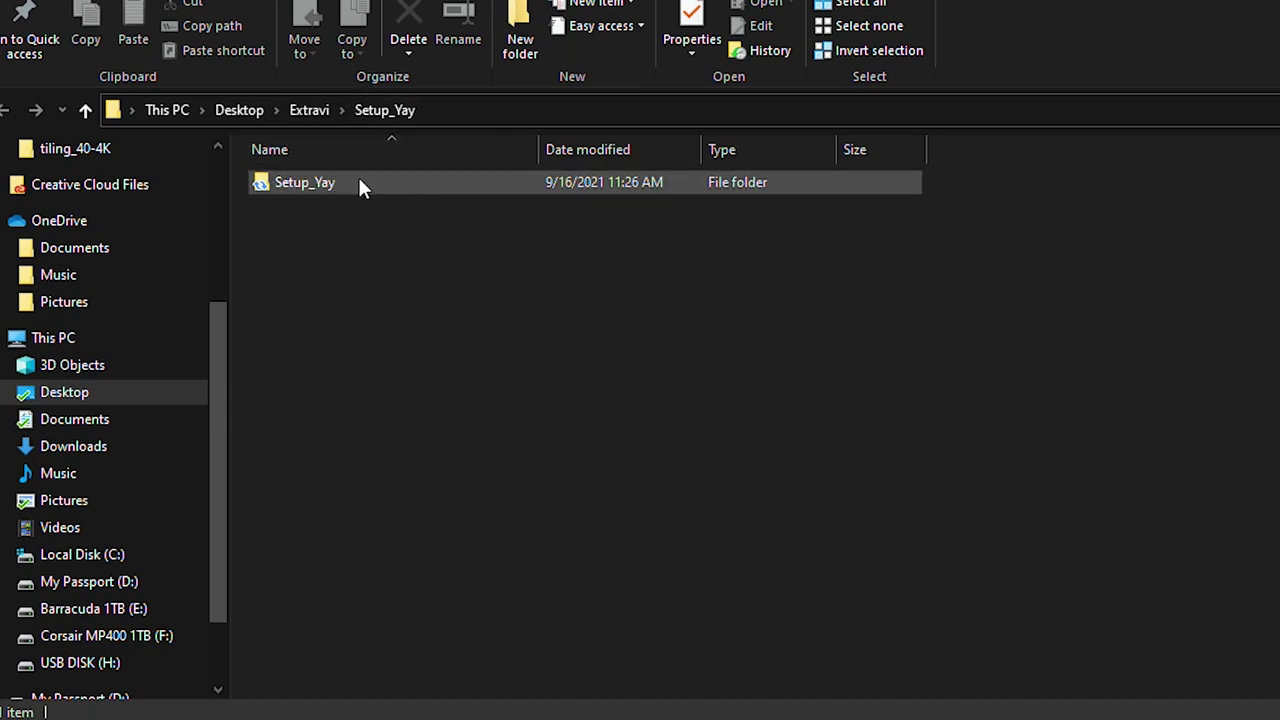
{"action": "double_click", "coordinate": [358, 178]}
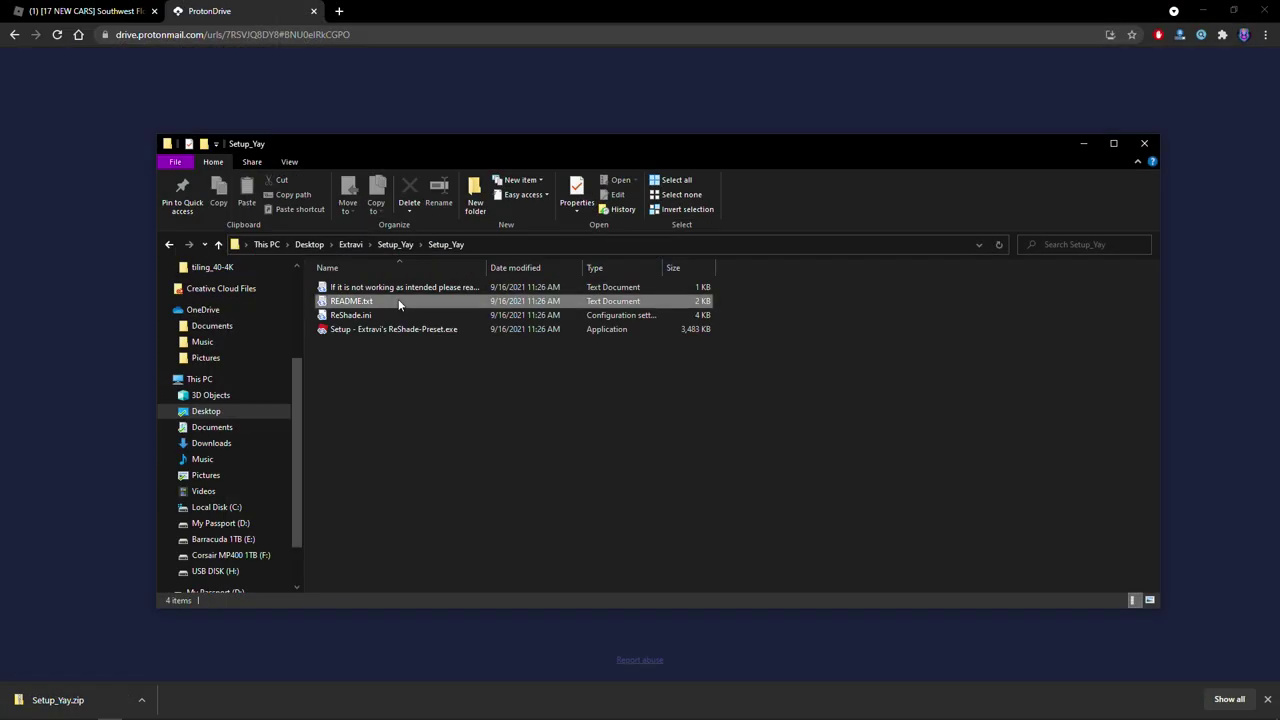
- Open README.txt, read the pre-installation note about other installed shaders, and close the file
{"action": "double_click", "coordinate": [399, 301]}
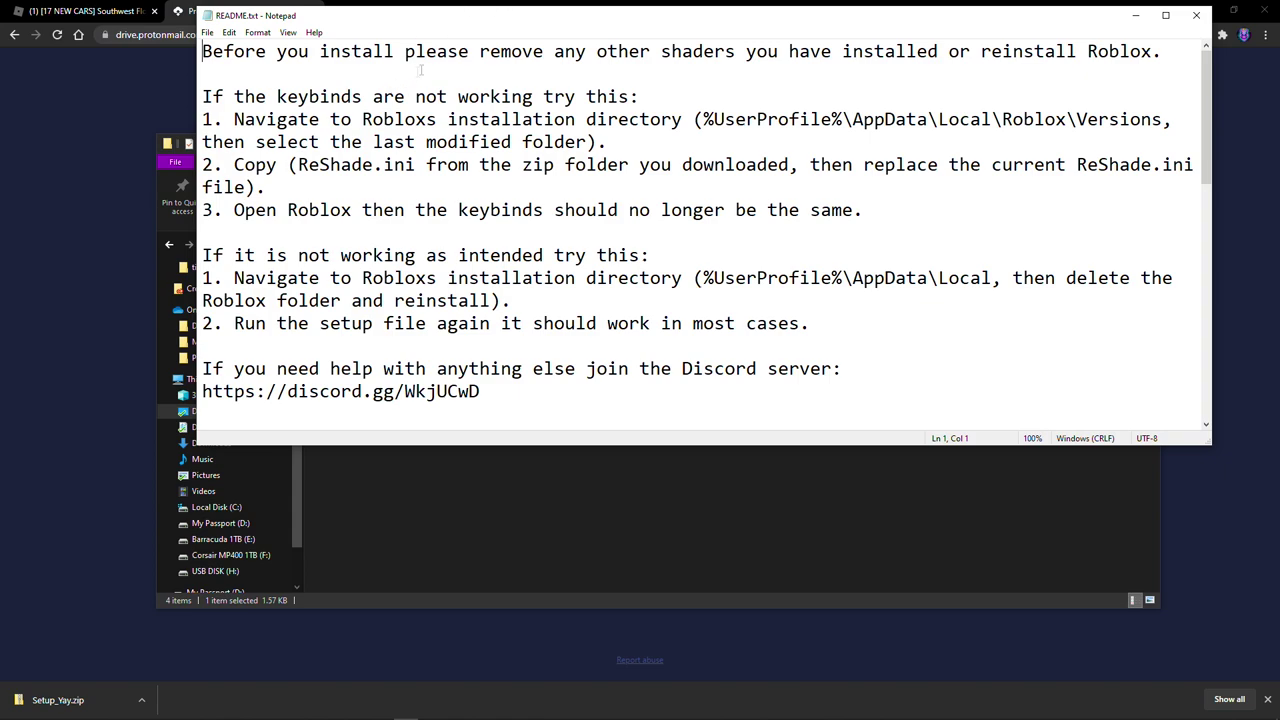
{"action": "left_click_drag", "start_coordinate": [202, 51], "coordinate": [1162, 51]}
{"action": "left_click", "coordinate": [1196, 20]}
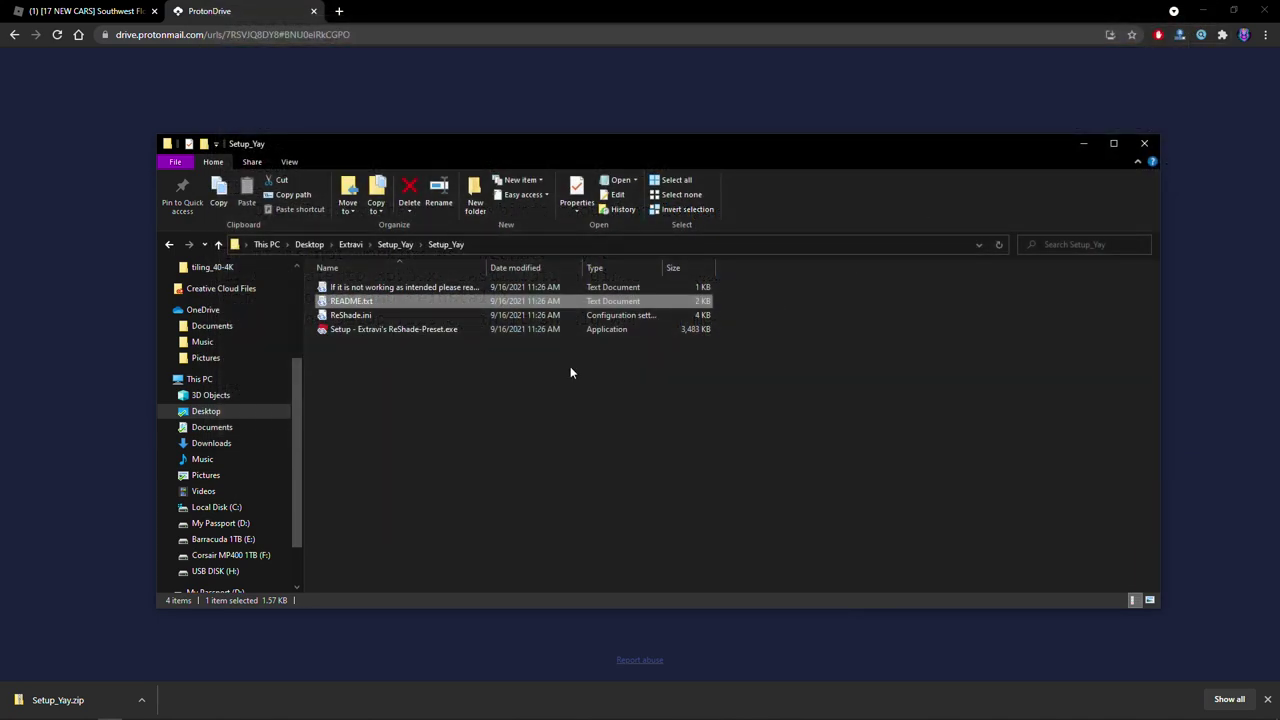
- Read and close the "If it is not working as intended please read the README file.txt" document, and select README.txt
{"action": "double_click", "coordinate": [428, 287]}
{"action": "left_click_drag", "start_coordinate": [591, 67], "coordinate": [104, 48]}
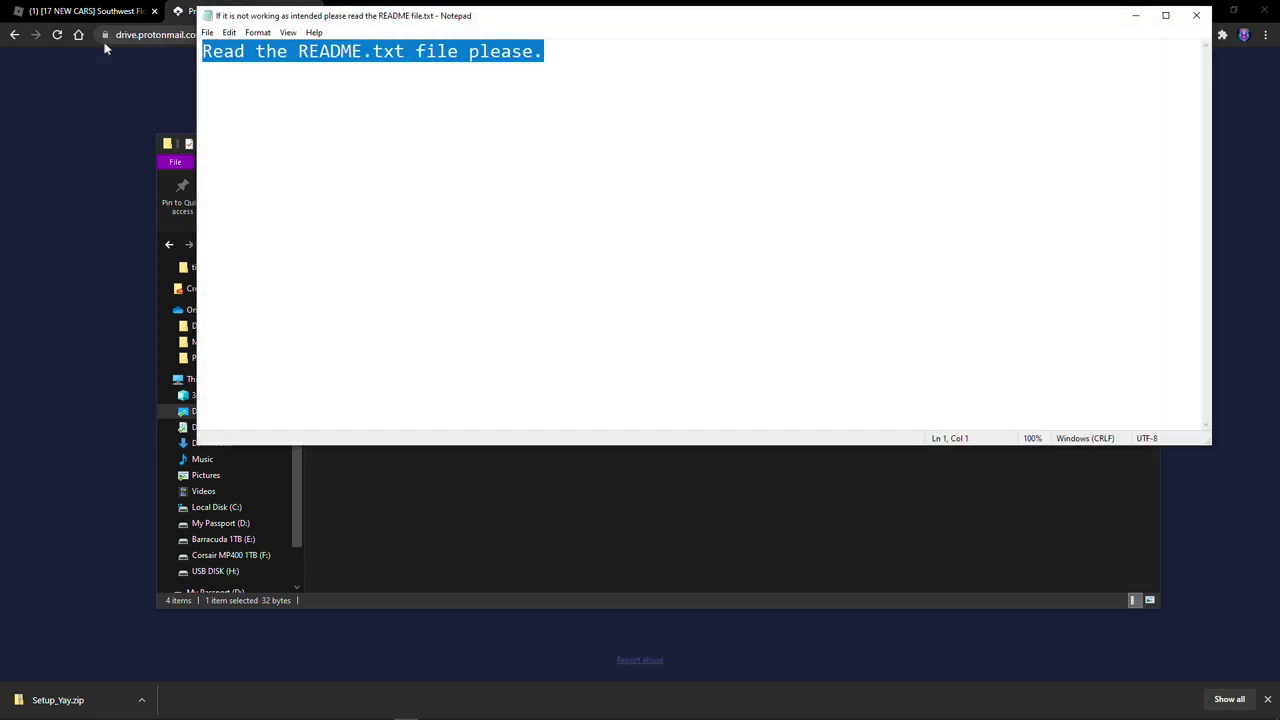
{"action": "left_click", "coordinate": [1196, 15]}
{"action": "left_click", "coordinate": [400, 301]}
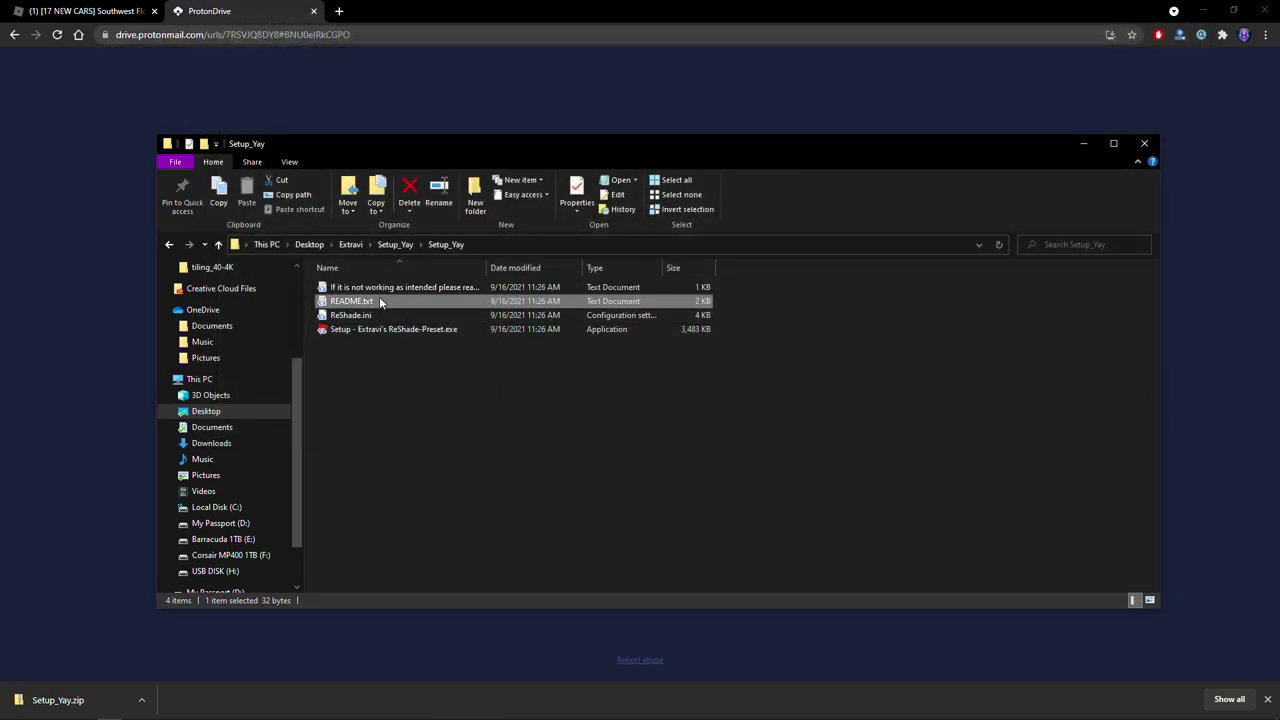
- Run Setup - Extravi's ReShade-Preset.exe, allowing it past the SmartScreen block
{"action": "left_click", "coordinate": [467, 400]}
{"action": "left_click_drag", "start_coordinate": [328, 366], "coordinate": [1020, 385]}
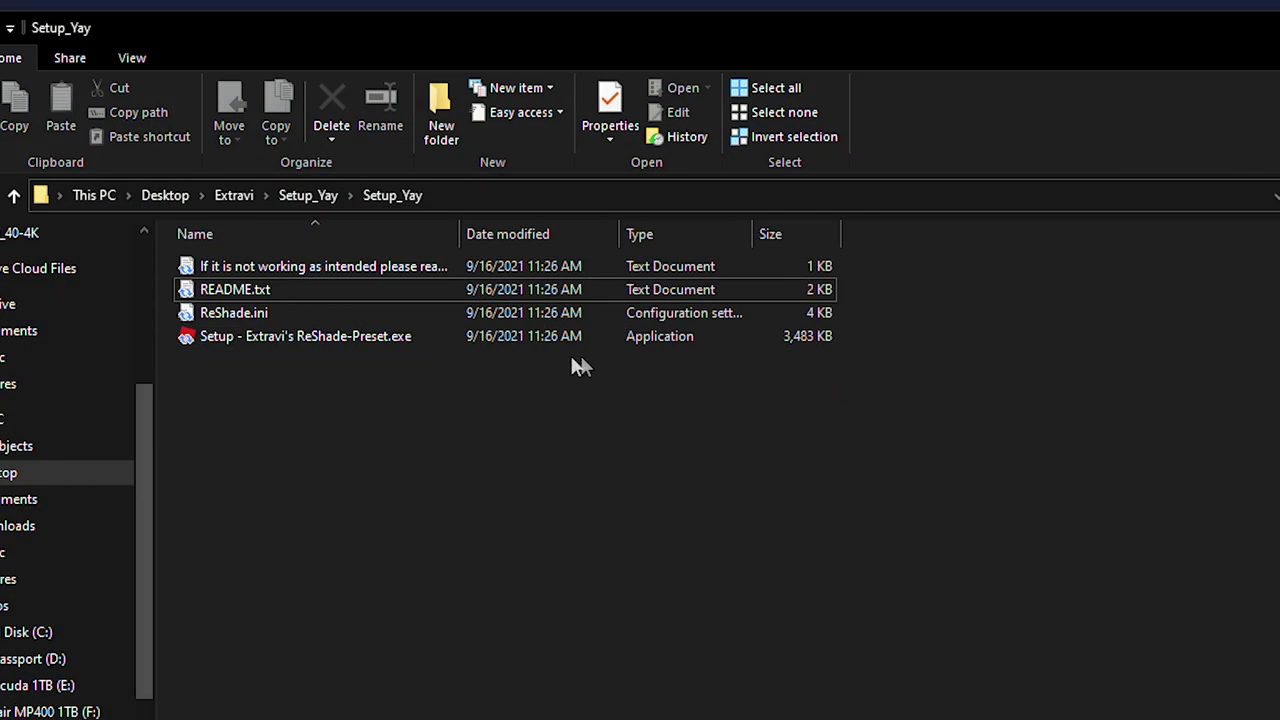
{"action": "double_click", "coordinate": [268, 338]}
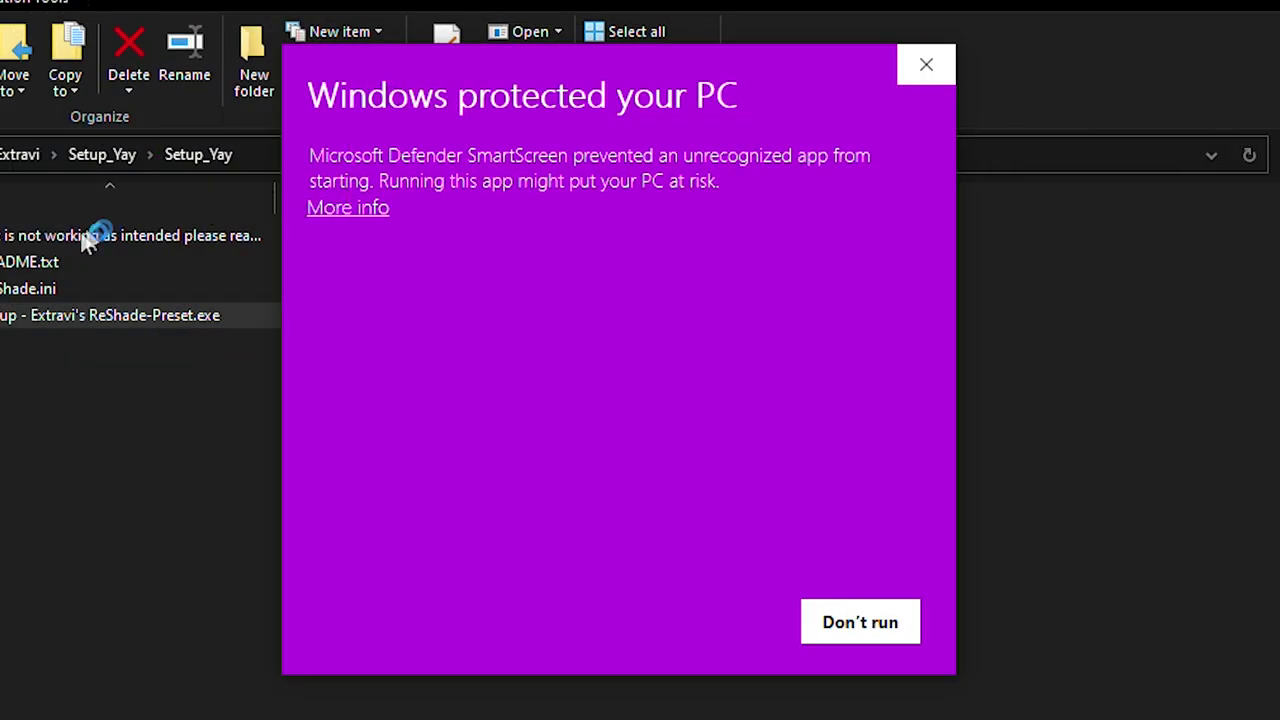
{"action": "left_click", "coordinate": [345, 212]}
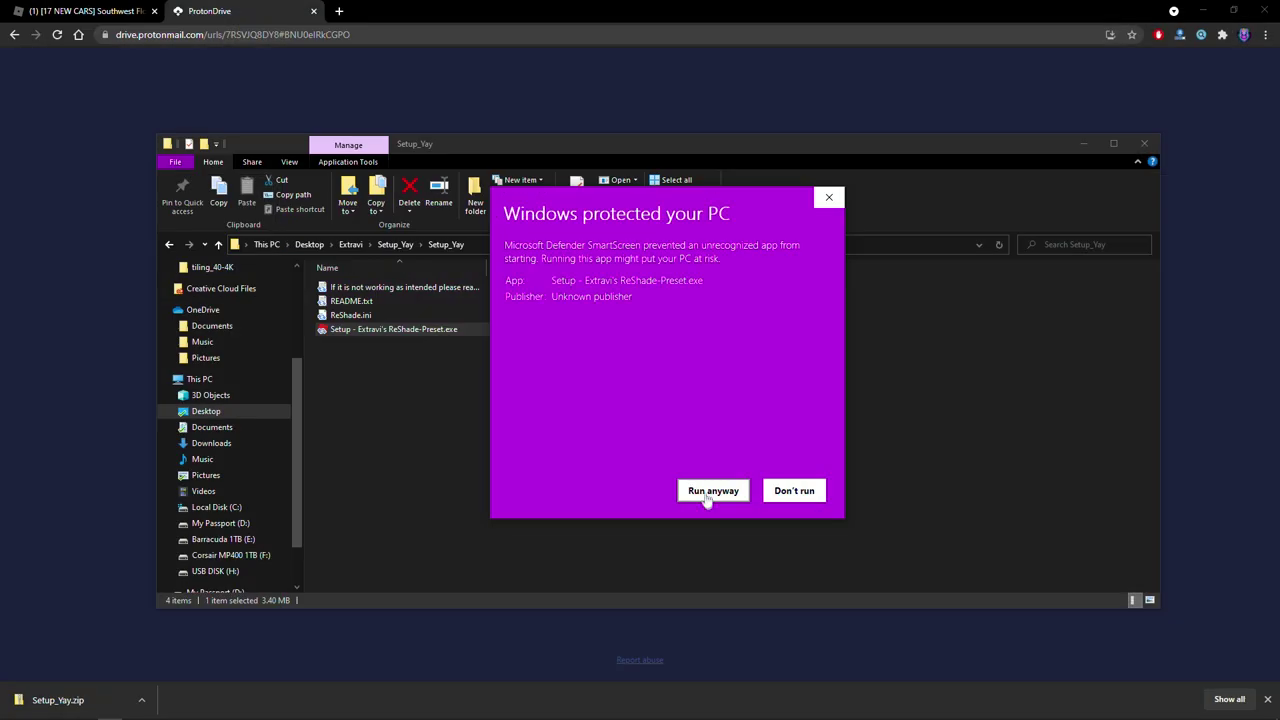
{"action": "left_click", "coordinate": [706, 622]}
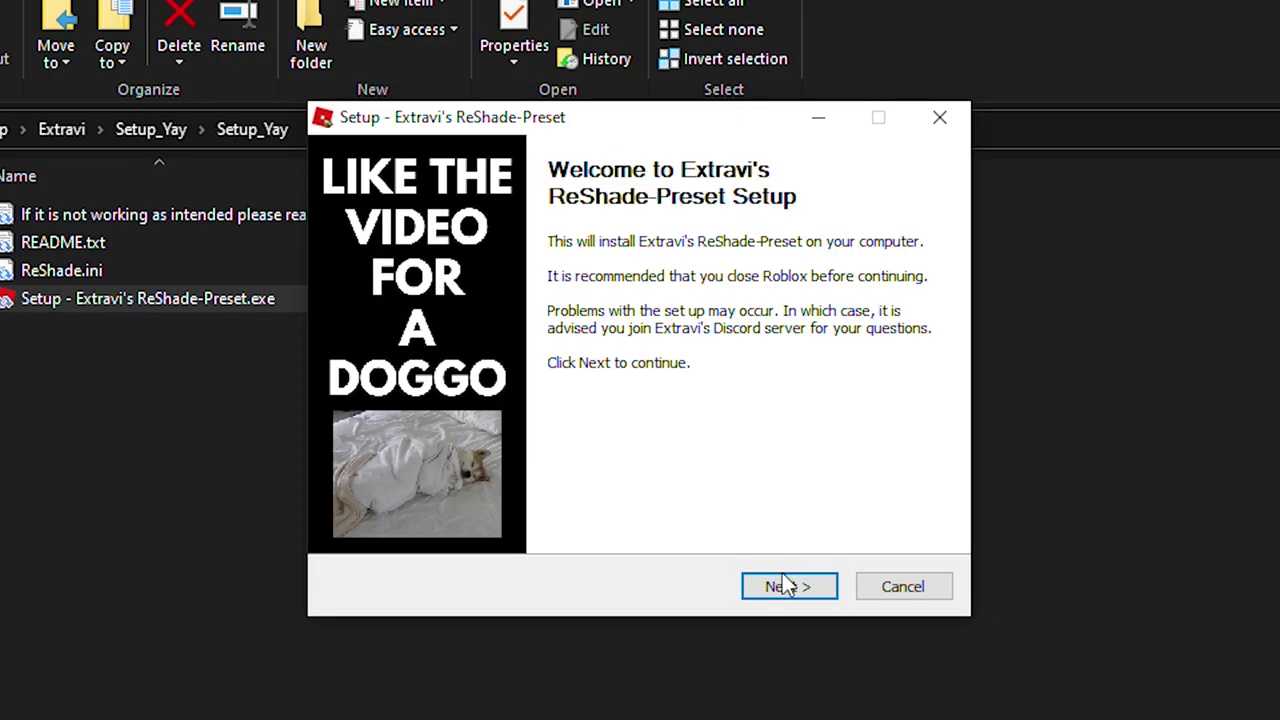
- Proceed through the setup's welcome page and accept the terms of the License Agreement
{"action": "left_click", "coordinate": [712, 472]}
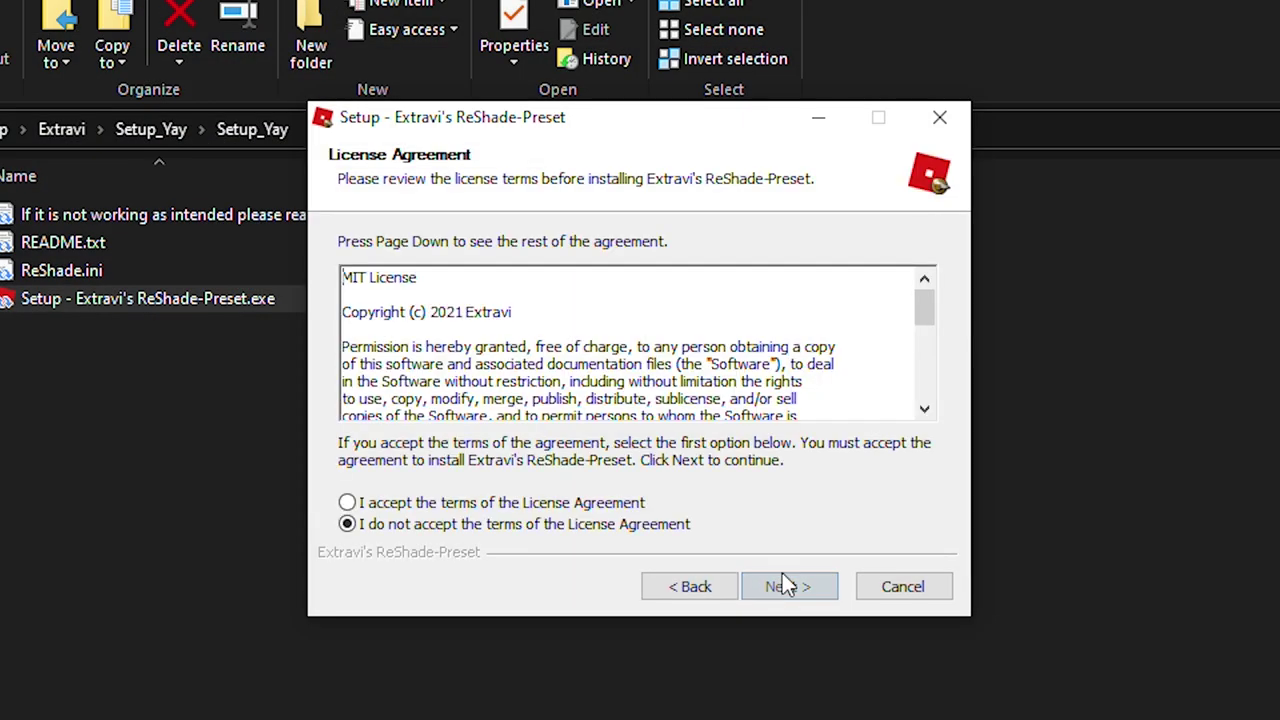
{"action": "left_click", "coordinate": [516, 432]}
{"action": "key", "text": "Return"}
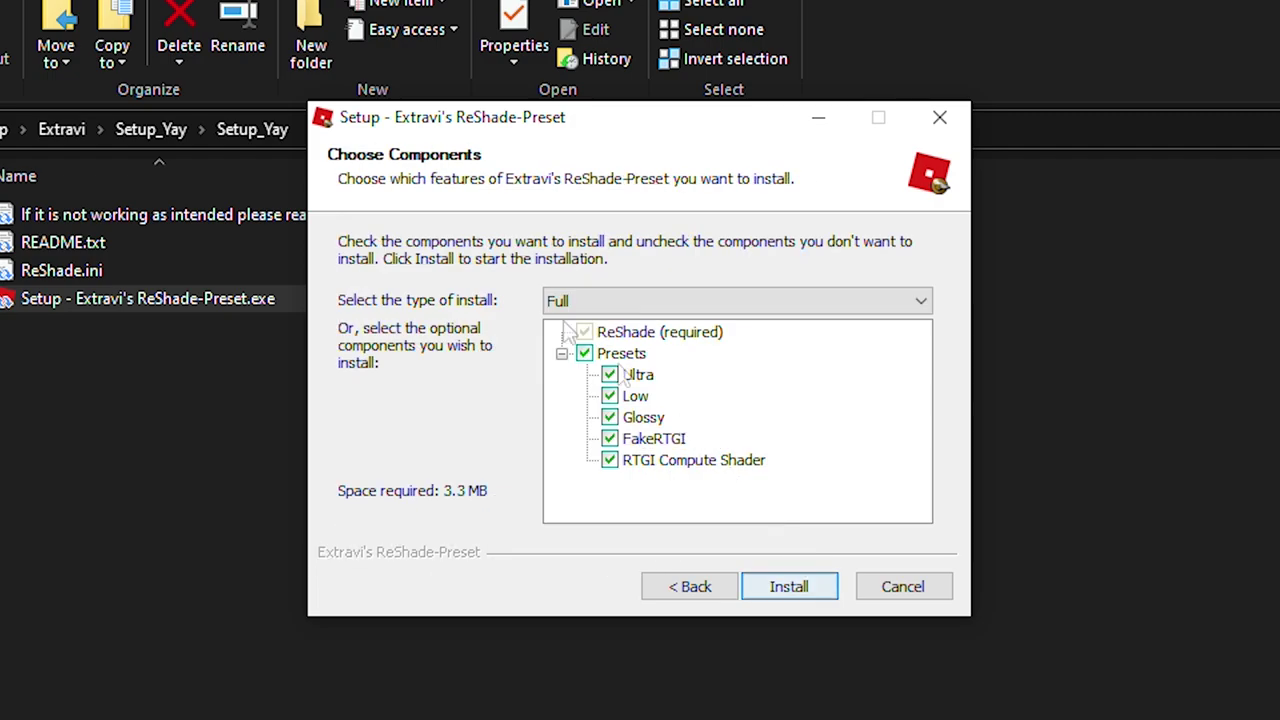
- Install Extravi's ReShade-Preset with the Full install type after trying Custom, and finish the setup
{"action": "left_click", "coordinate": [578, 301]}
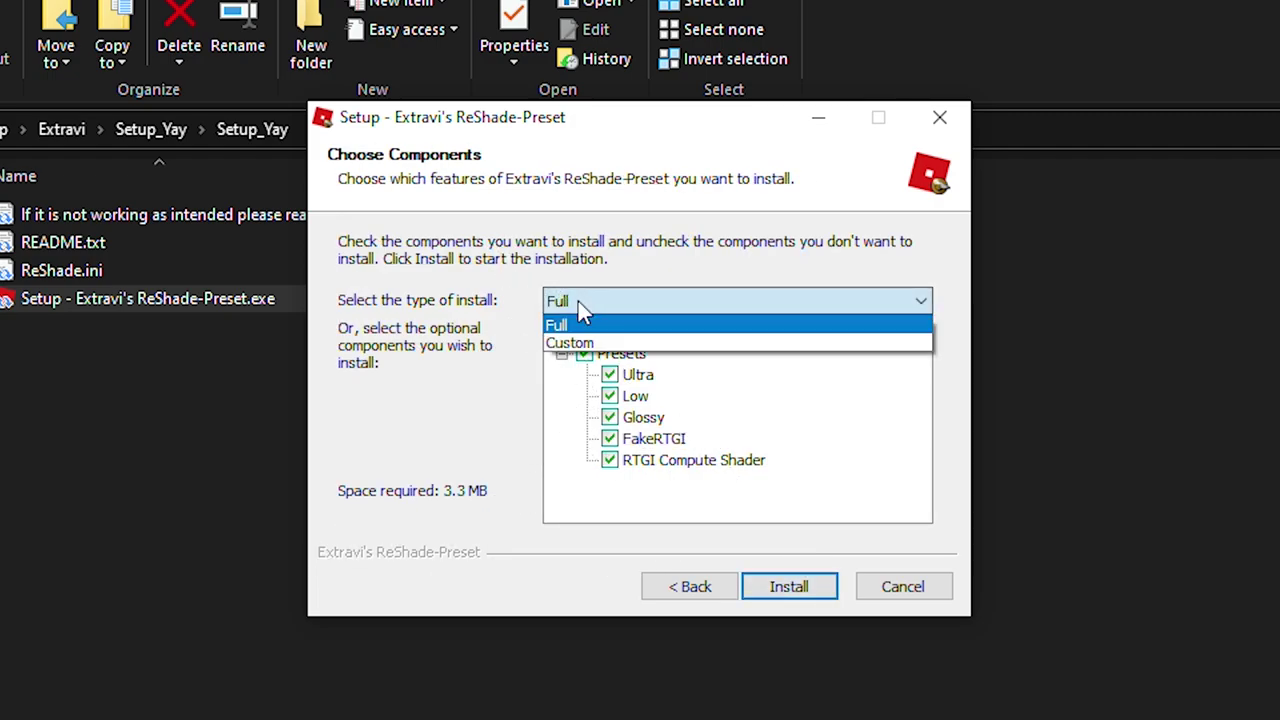
{"action": "left_click", "coordinate": [575, 343]}
{"action": "left_click", "coordinate": [590, 305]}
{"action": "left_click", "coordinate": [586, 323]}
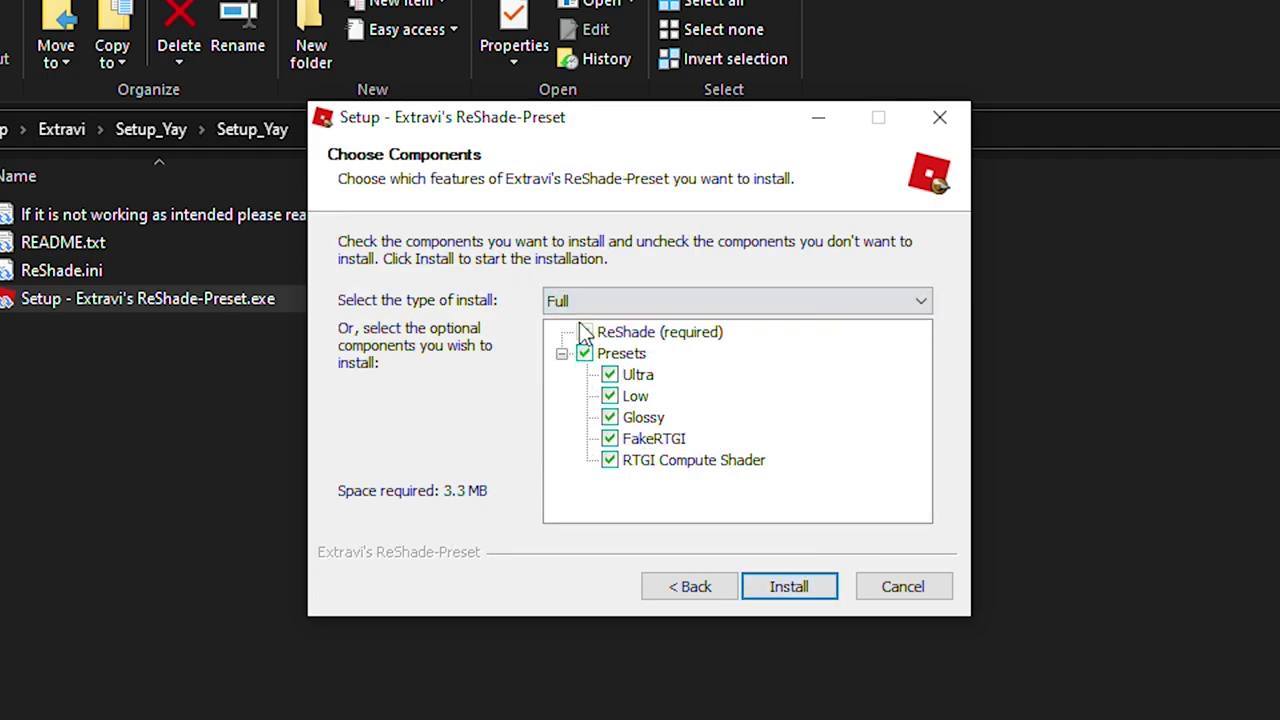
{"action": "left_click", "coordinate": [789, 590]}
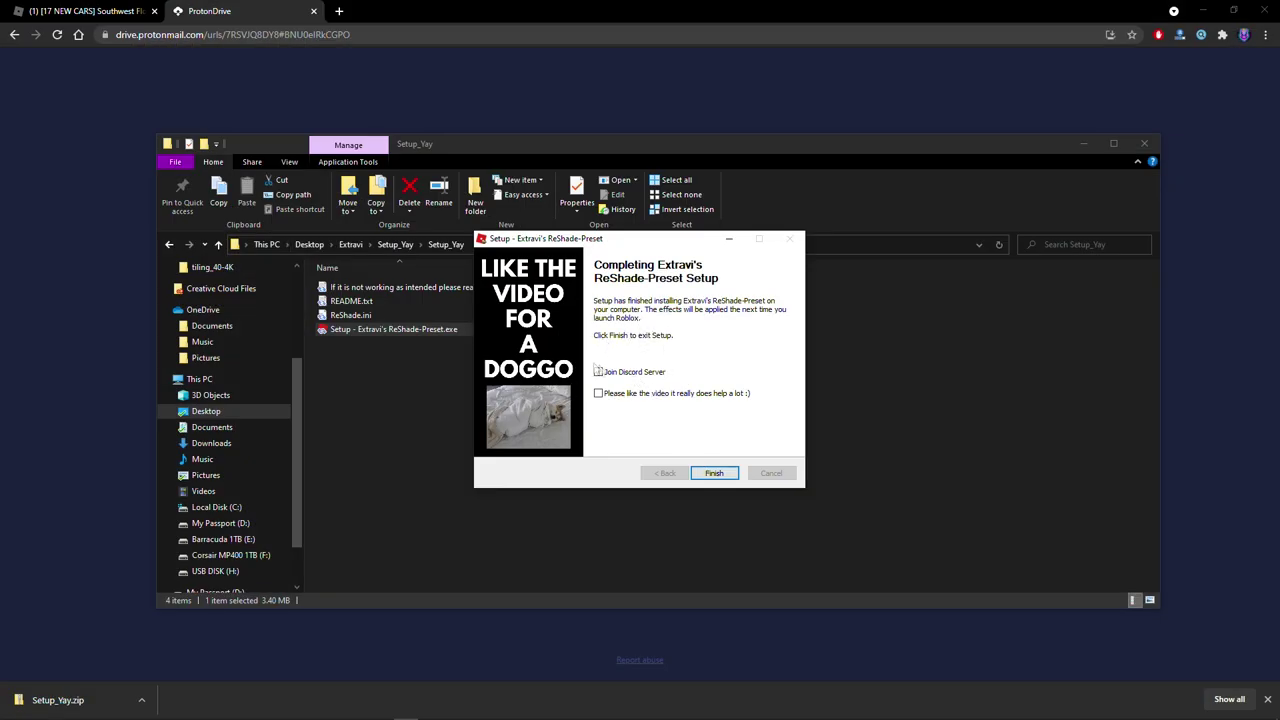
{"action": "left_click", "coordinate": [714, 473]}
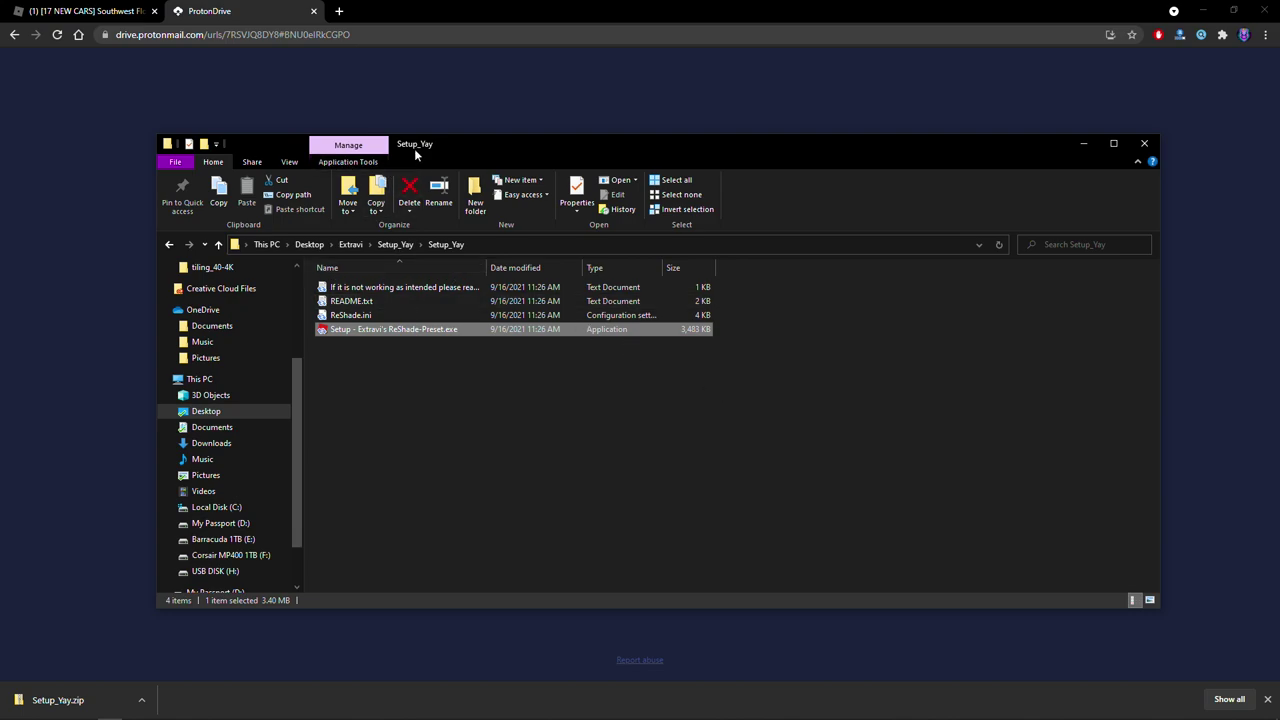
- Close the Setup_Yay folder and the ProtonDrive page, and launch Southwest Florida Beta from its Roblox page
{"action": "left_click", "coordinate": [1143, 146]}
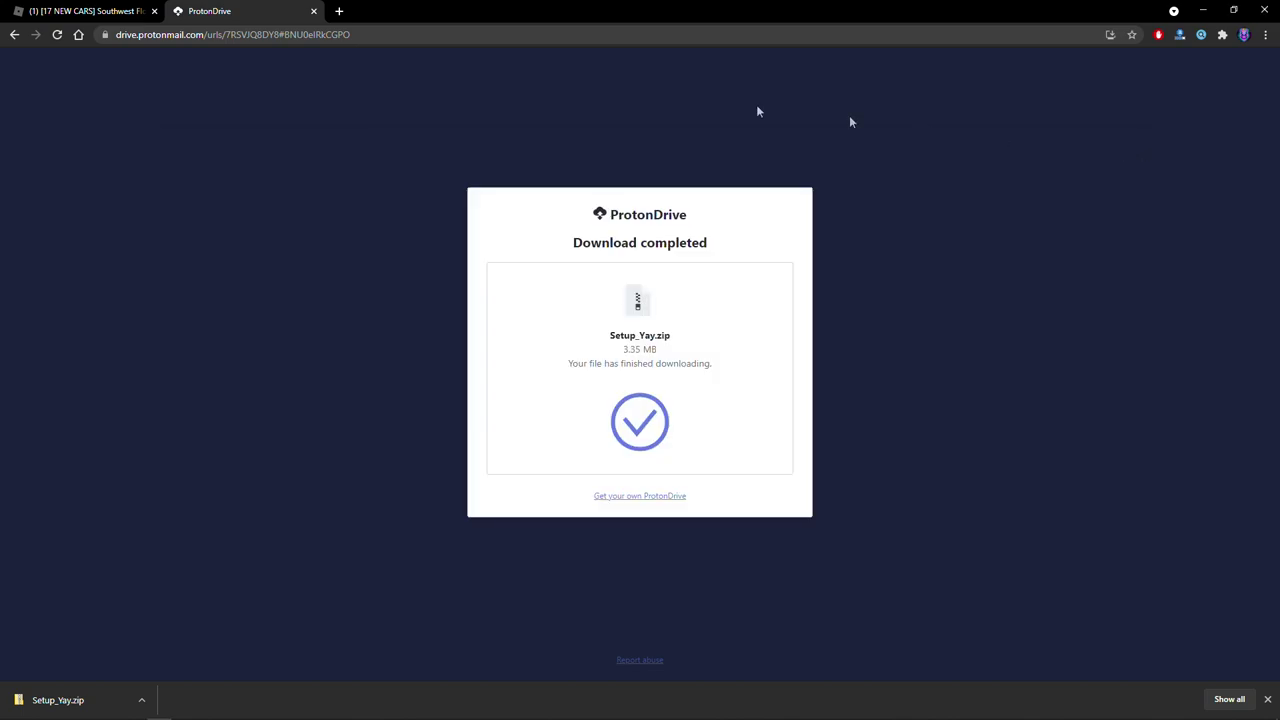
{"action": "left_click", "coordinate": [146, 12]}
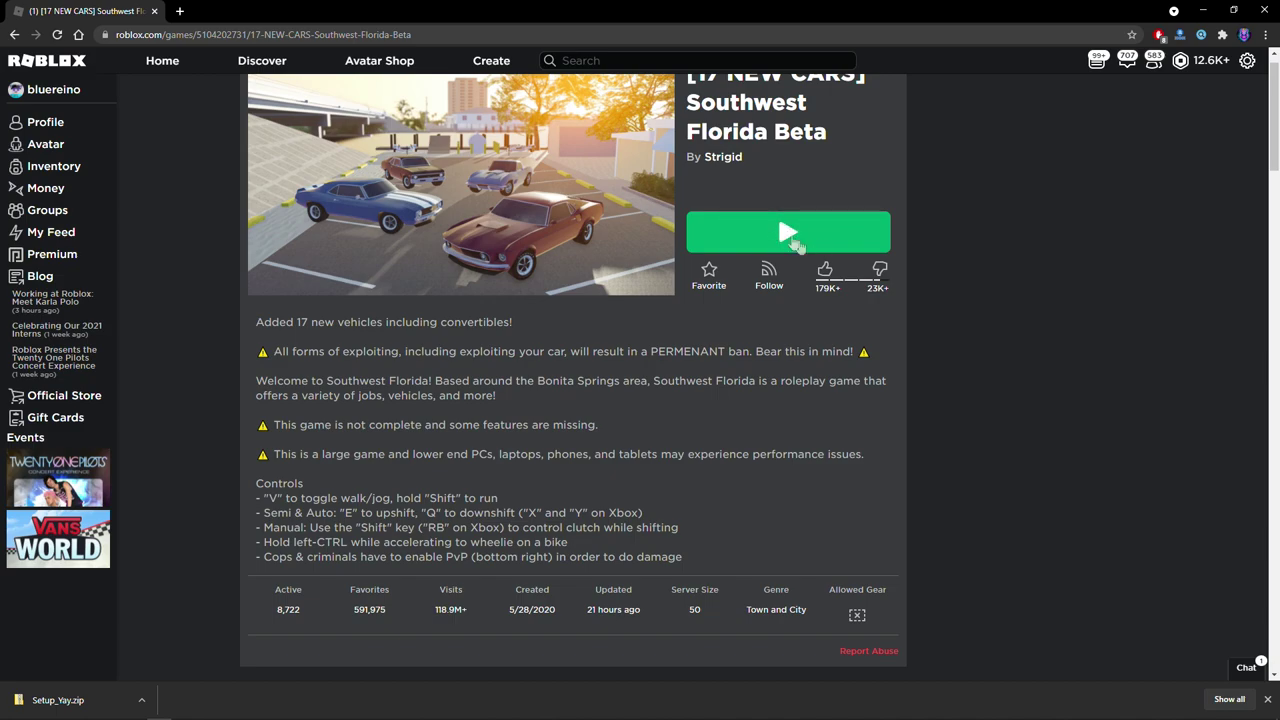
{"action": "left_click", "coordinate": [795, 240]}
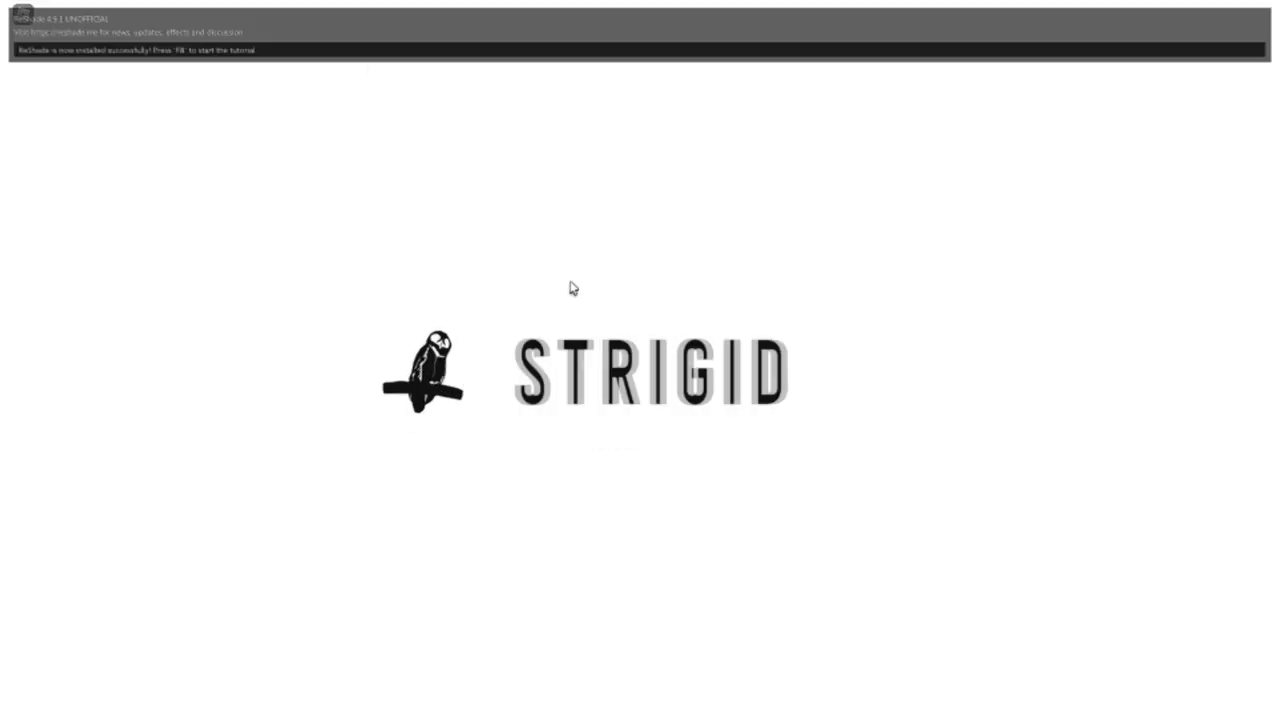
- Skip the first-run tutorial in the ReShade overlay and set the effect toggle key to 0
{"action": "key", "text": "F8"}
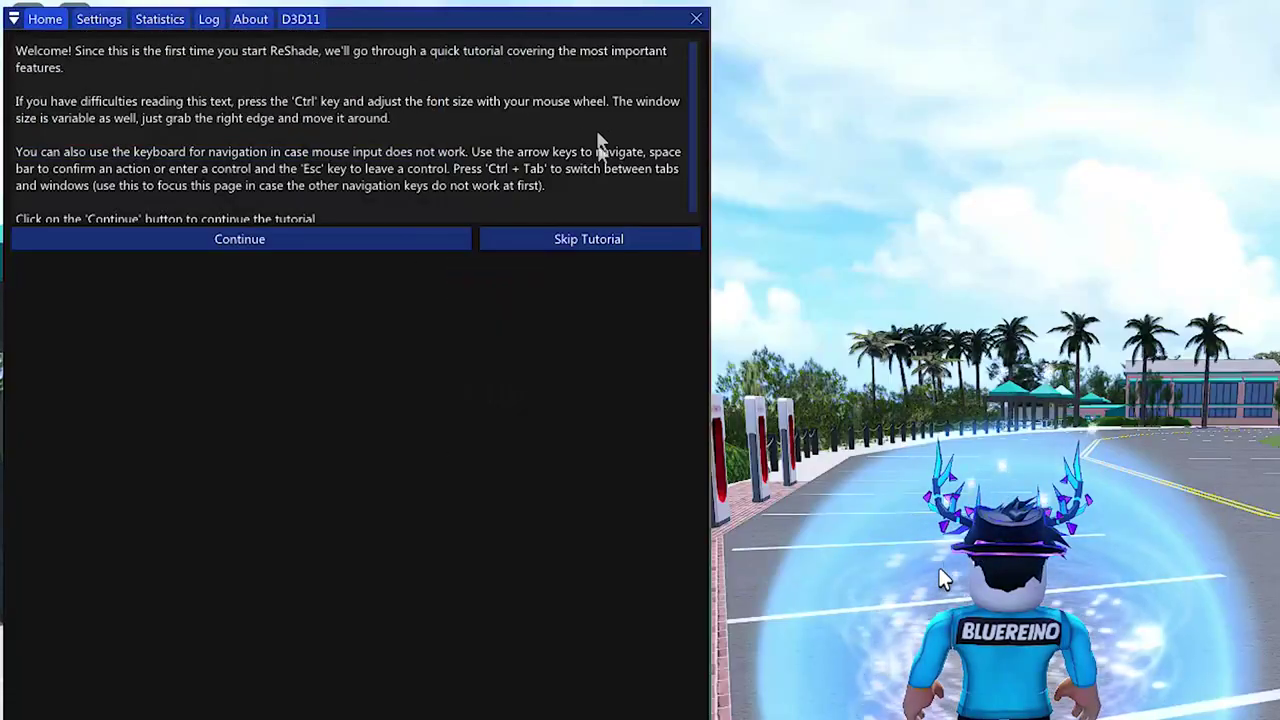
{"action": "left_click", "coordinate": [390, 154]}
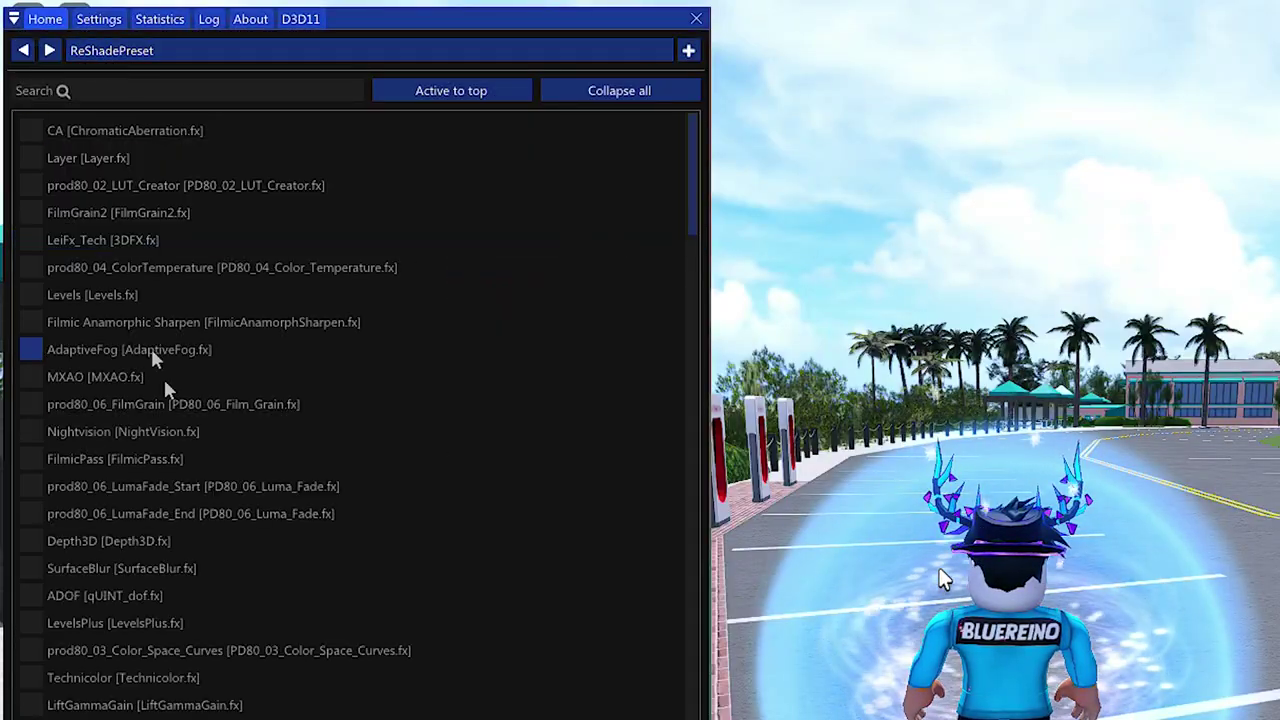
{"action": "left_click", "coordinate": [100, 21]}
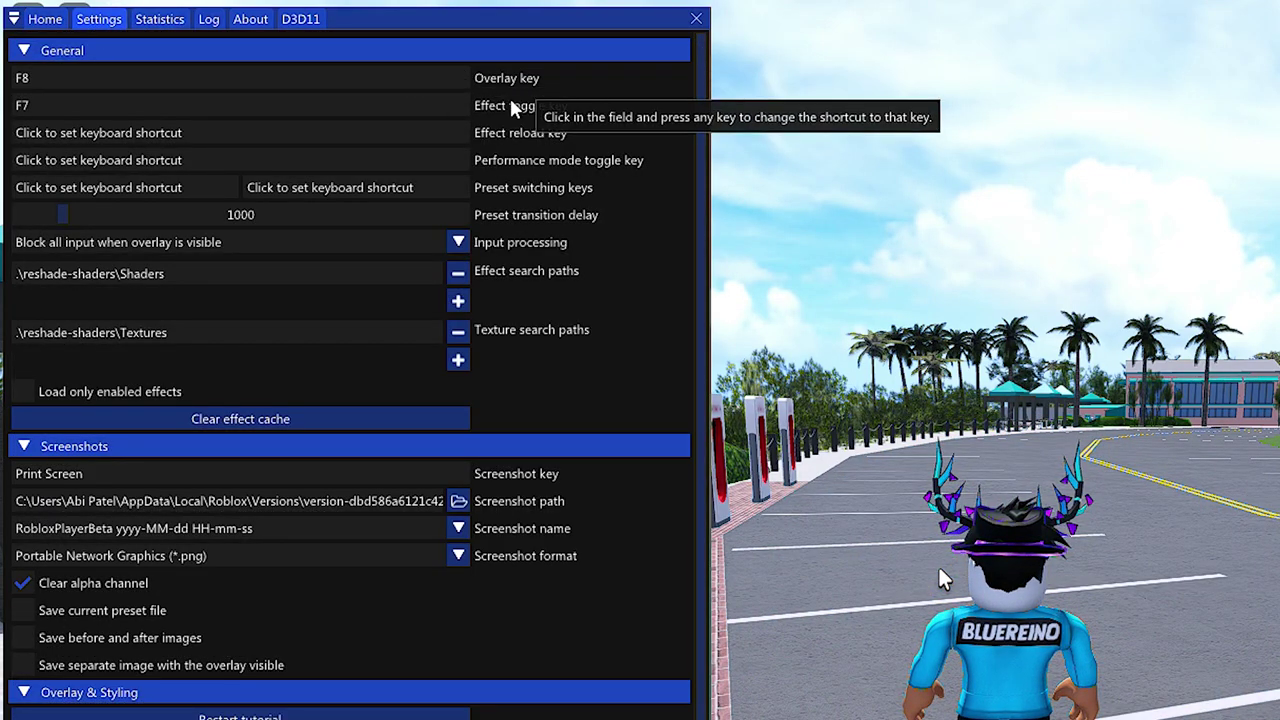
{"action": "left_click", "coordinate": [254, 104]}
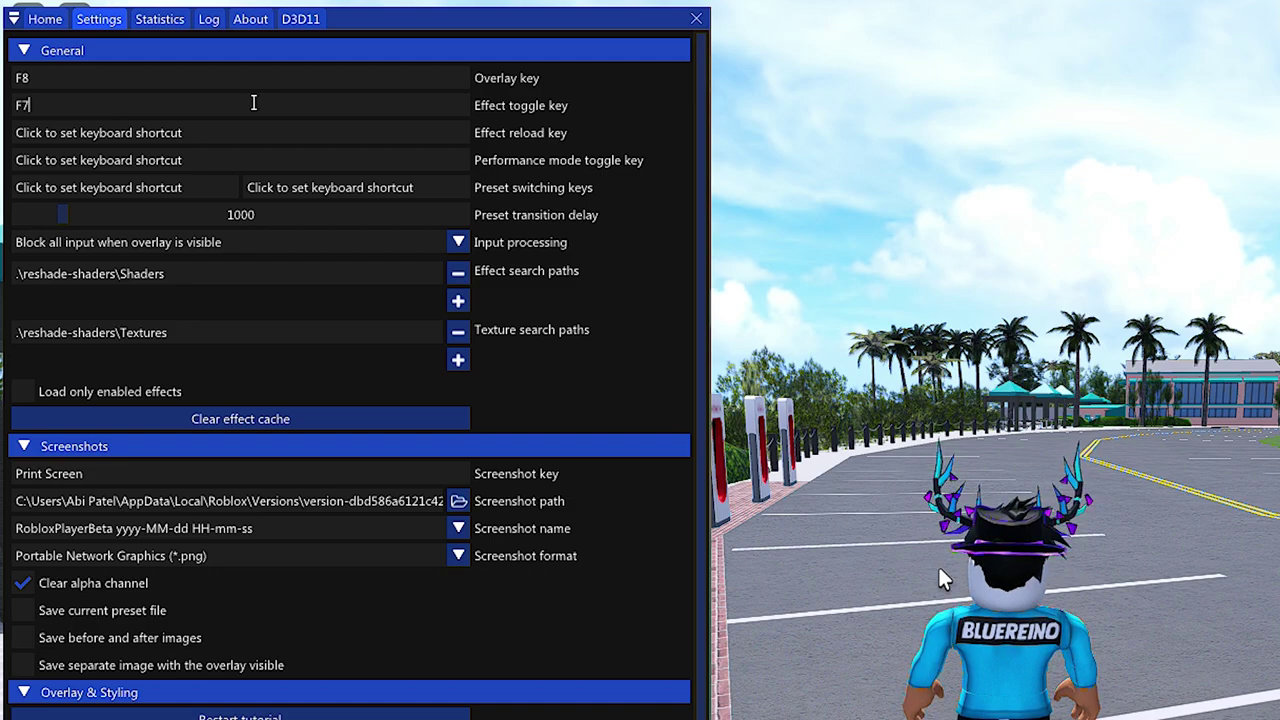
{"action": "key", "text": "BackSpace"}
{"action": "key", "text": "BackSpace"}
{"action": "type", "text": "0"}
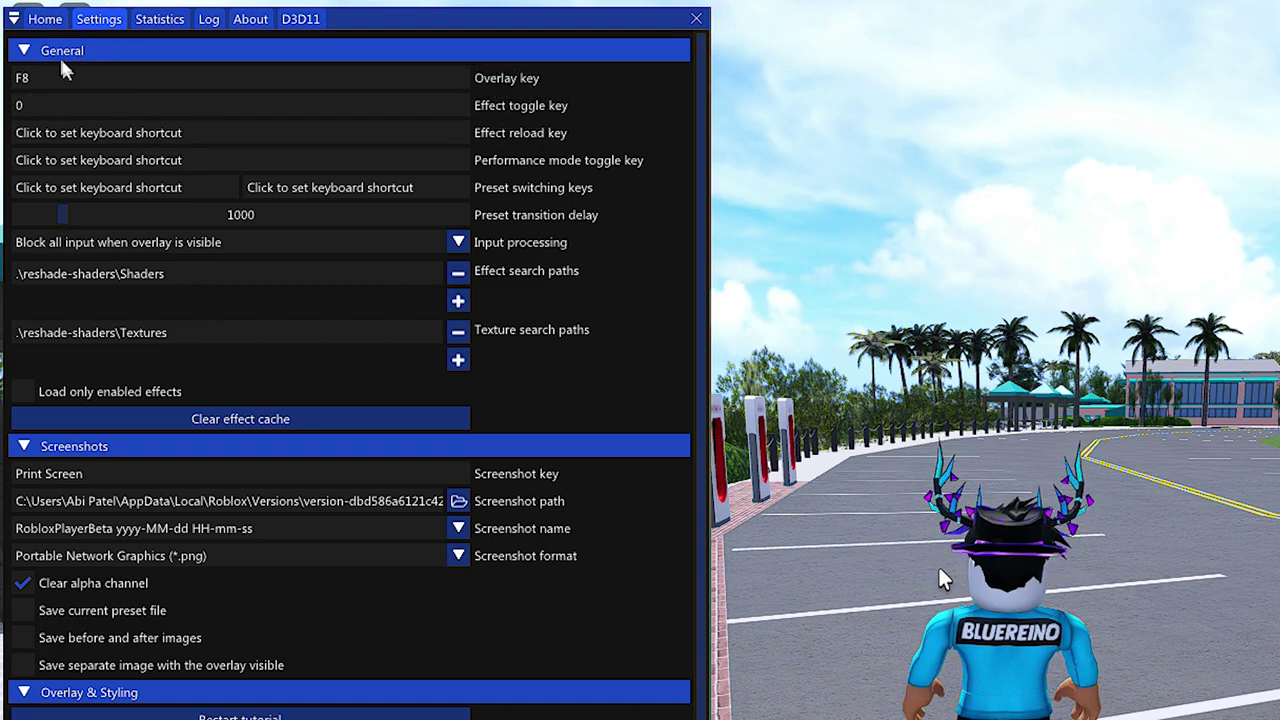
- Load the preset file Extravi's ReShade-Preset Crazy Glossy.ini in ReShade
{"action": "left_click", "coordinate": [45, 19]}
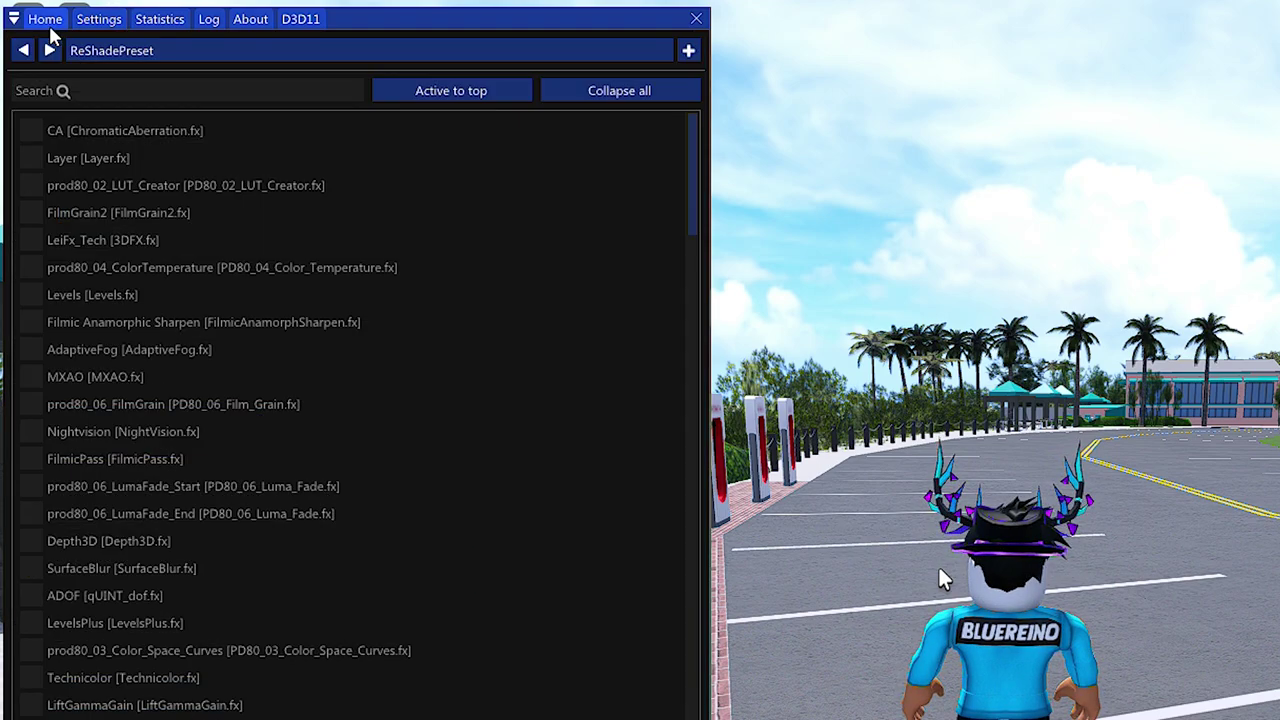
{"action": "left_click", "coordinate": [110, 50]}
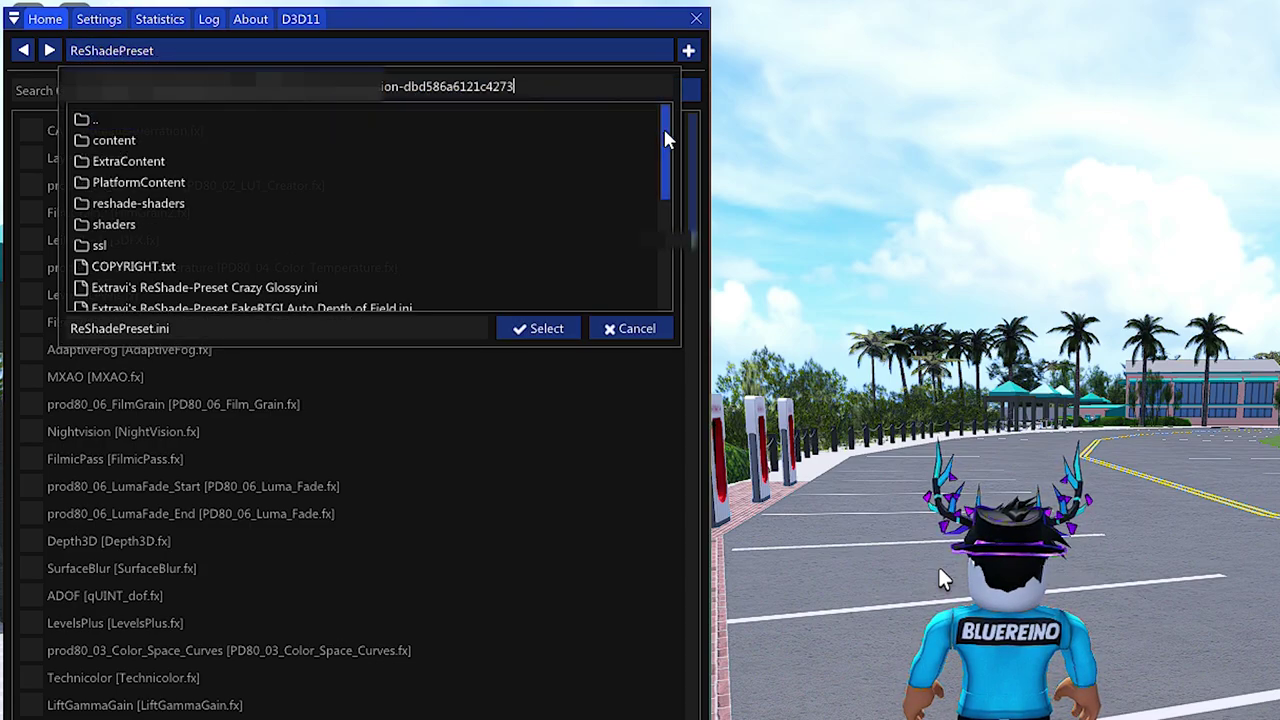
{"action": "left_click_drag", "start_coordinate": [666, 134], "coordinate": [660, 255]}
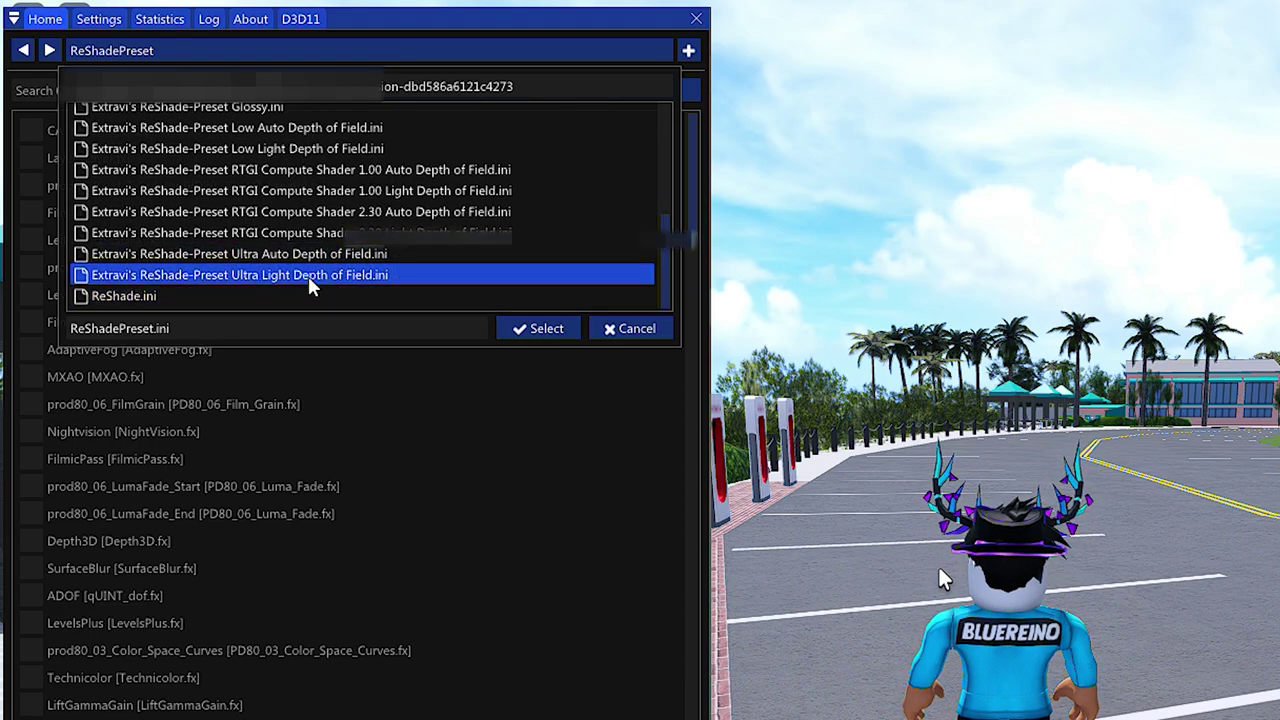
{"action": "scroll", "coordinate": [295, 212], "scroll_direction": "up", "scroll_amount": 1}
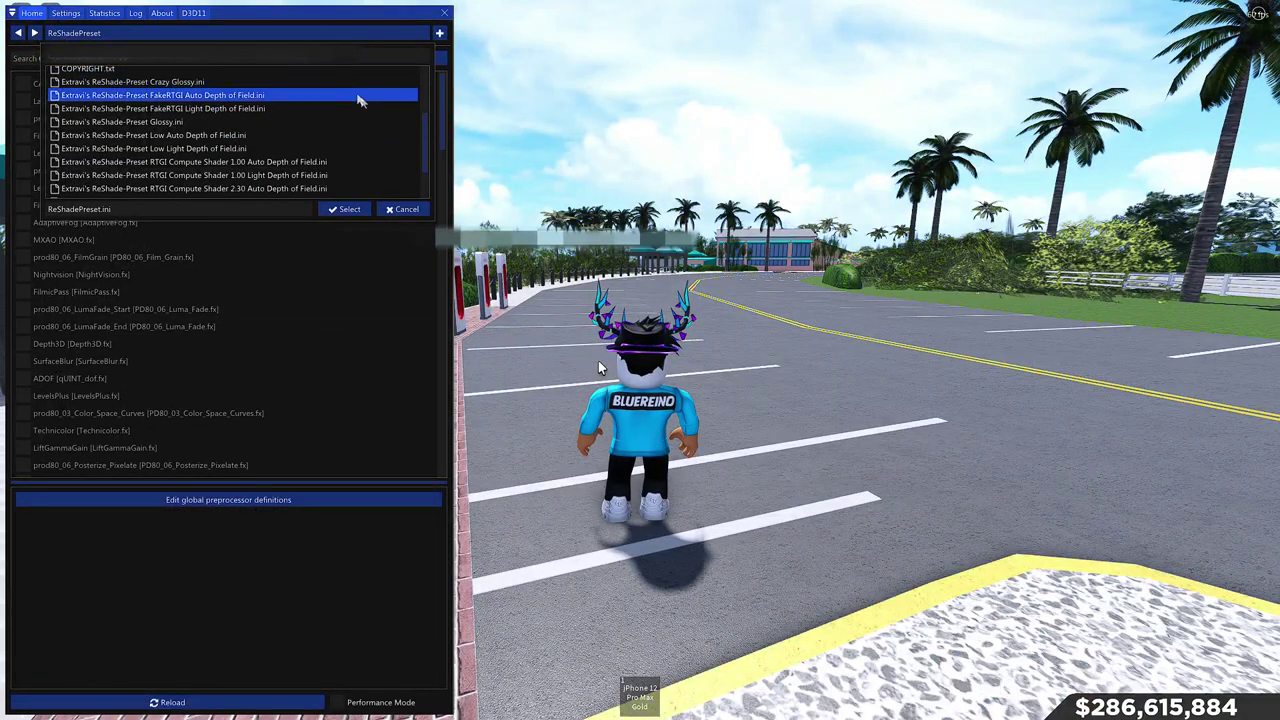
{"action": "scroll", "coordinate": [426, 140], "scroll_direction": "down", "scroll_amount": 2}
{"action": "mouse_move", "coordinate": [426, 146]}
{"action": "left_mouse_down"}
{"action": "mouse_move", "coordinate": [442, 116]}
{"action": "mouse_move", "coordinate": [444, 136]}
{"action": "left_mouse_up"}
{"action": "left_click", "coordinate": [178, 88]}
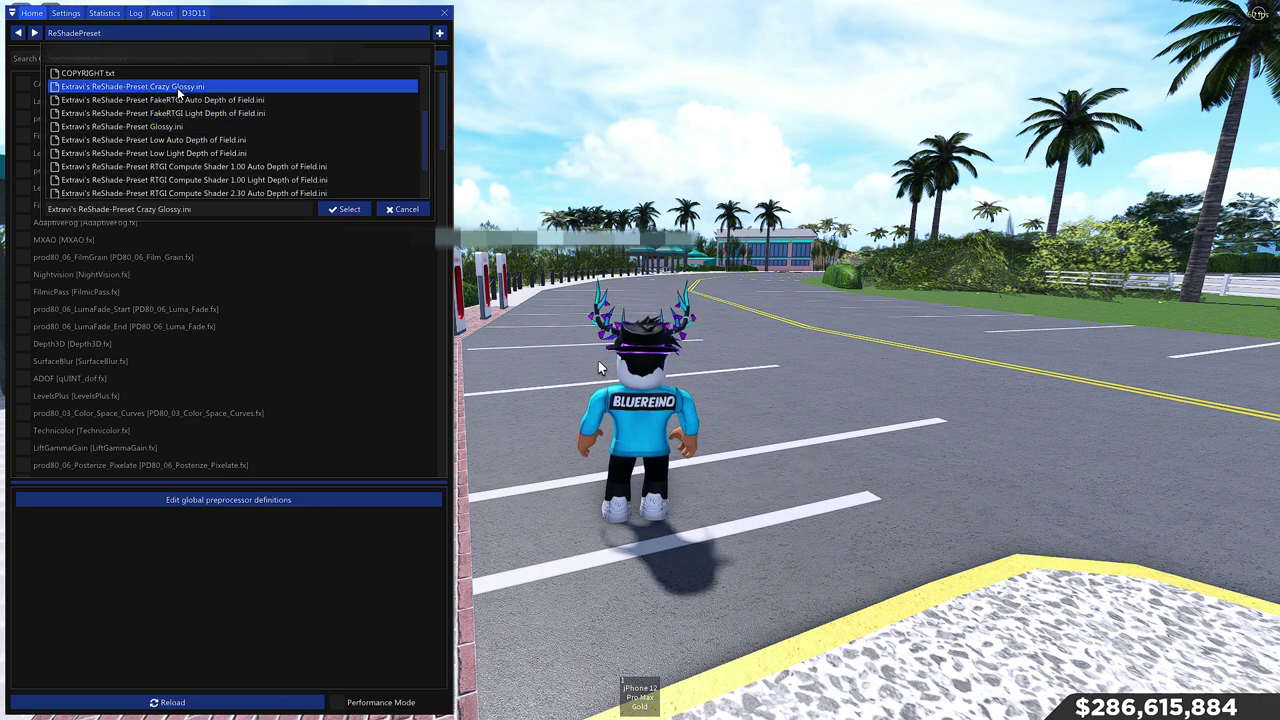
{"action": "left_click", "coordinate": [348, 209]}
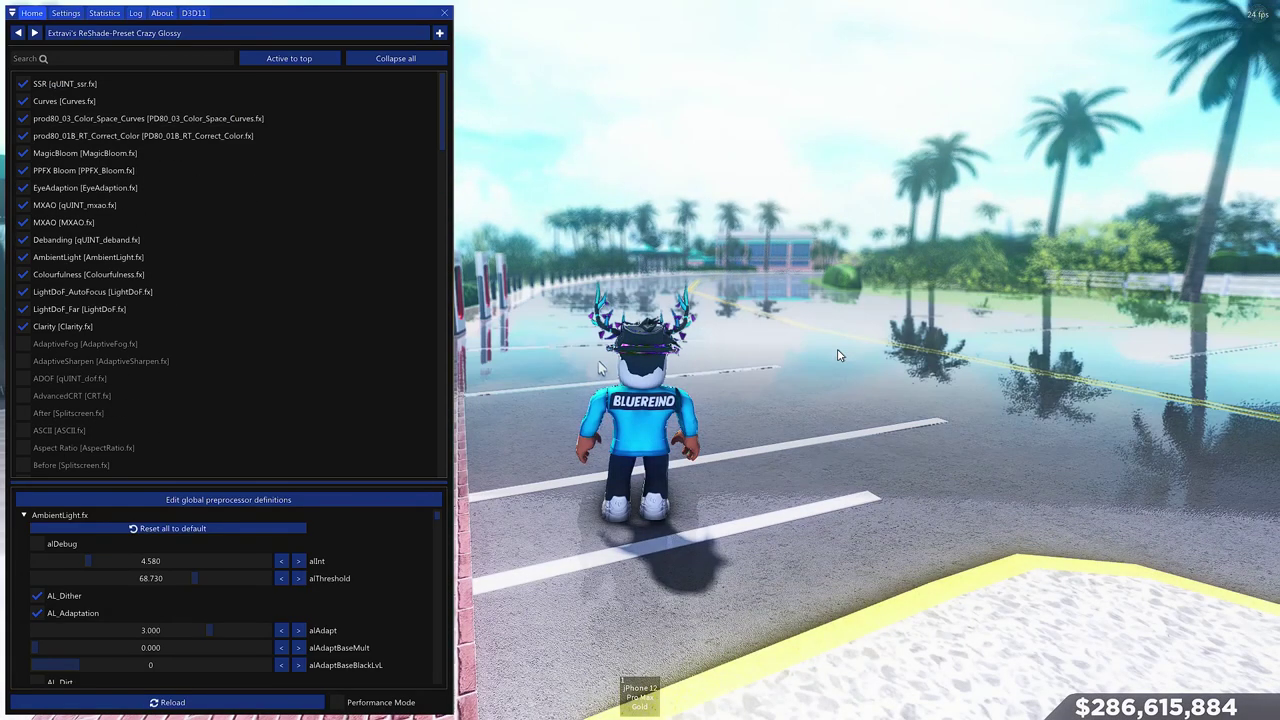
- Close the ReShade overlay and examine the Crazy Glossy reflections around the parking lot from several angles
{"action": "key", "text": "Home"}
{"action": "right_click", "coordinate": [705, 424]}
{"action": "scroll", "coordinate": [705, 424], "scroll_direction": "down", "scroll_amount": 4}
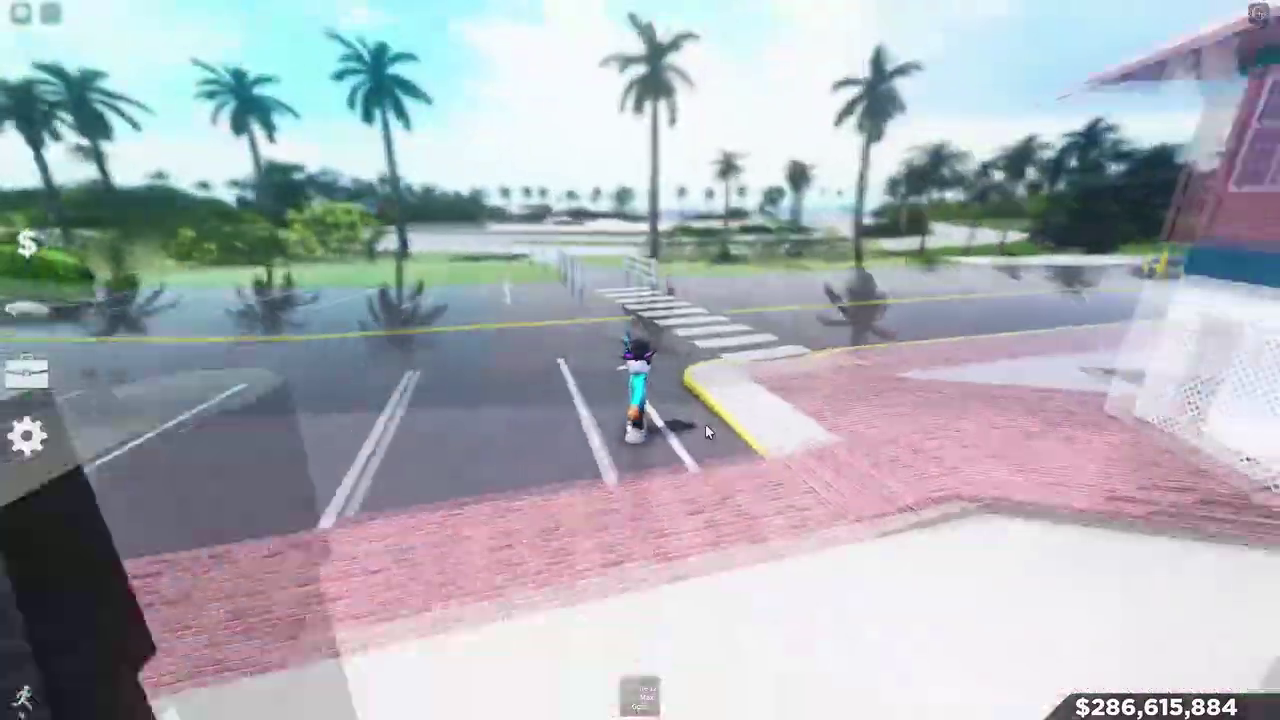
{"action": "right_click", "coordinate": [705, 424]}
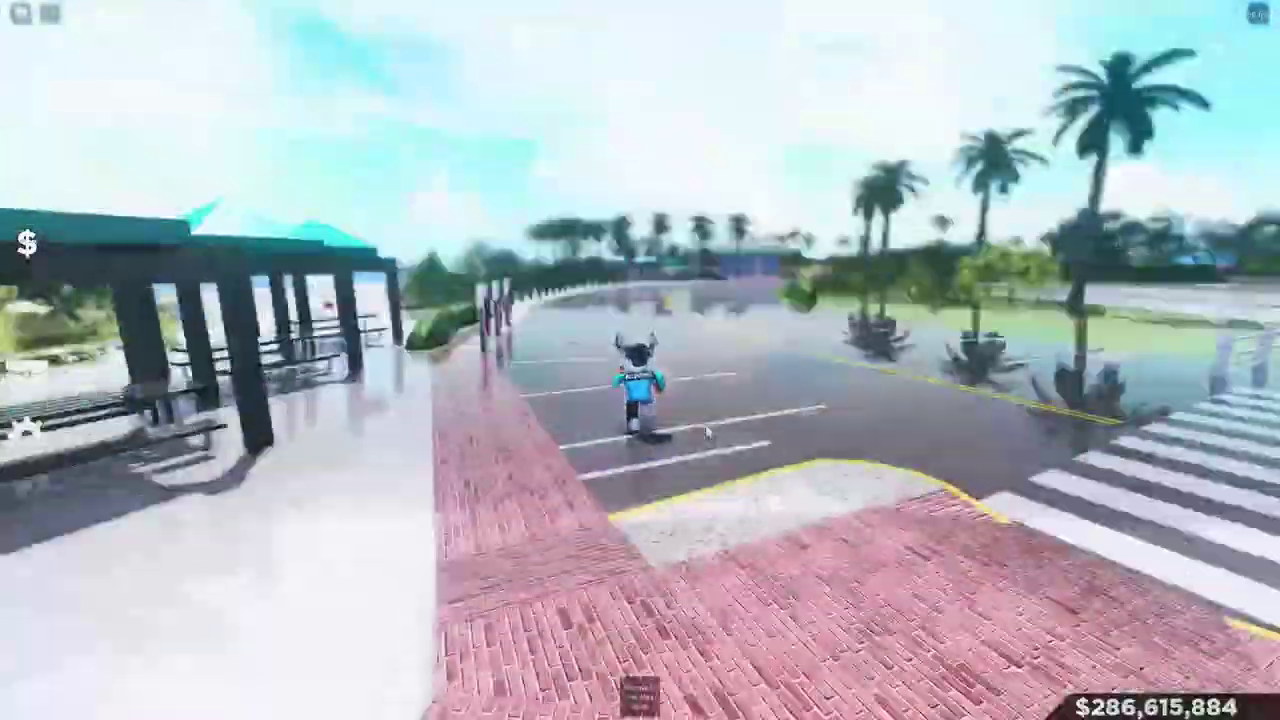
{"action": "right_click", "coordinate": [707, 432]}
{"action": "key", "text": "w"}
{"action": "key", "text": "space"}
{"action": "key", "text": "space"}
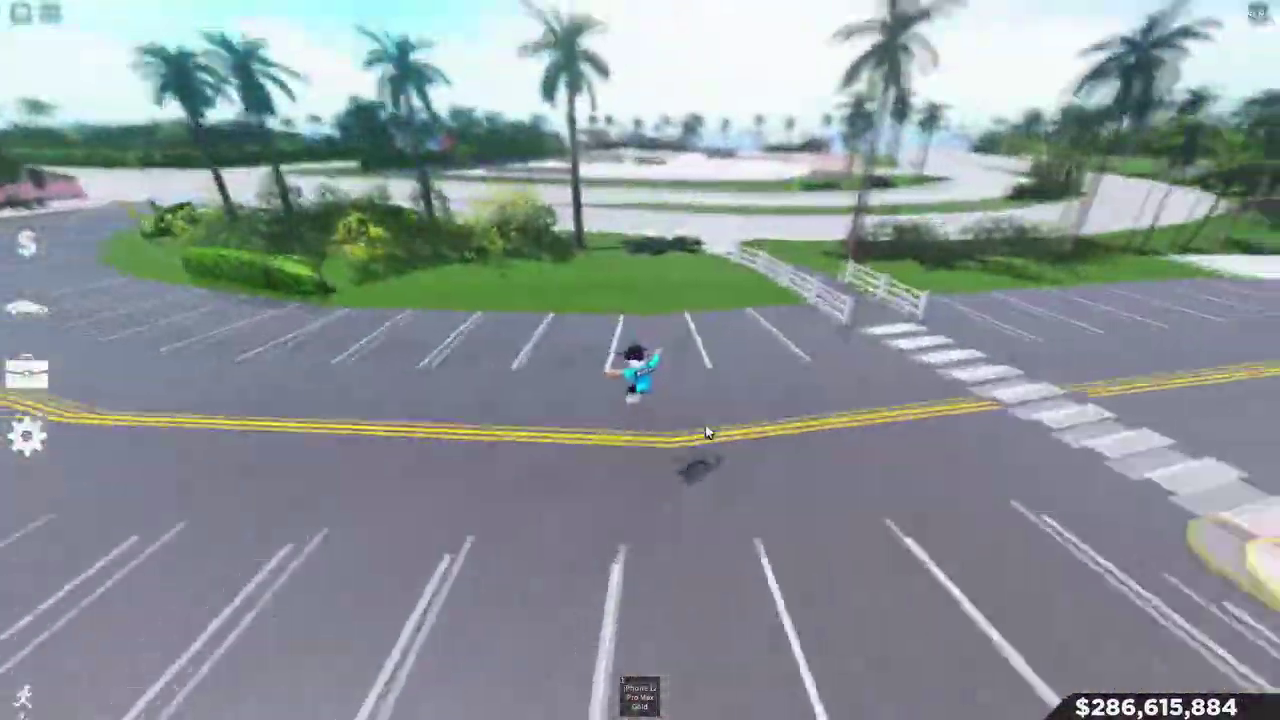
{"action": "right_click", "coordinate": [707, 432]}
{"action": "key", "text": "s"}
{"action": "scroll", "coordinate": [707, 432], "scroll_direction": "up", "scroll_amount": 3}
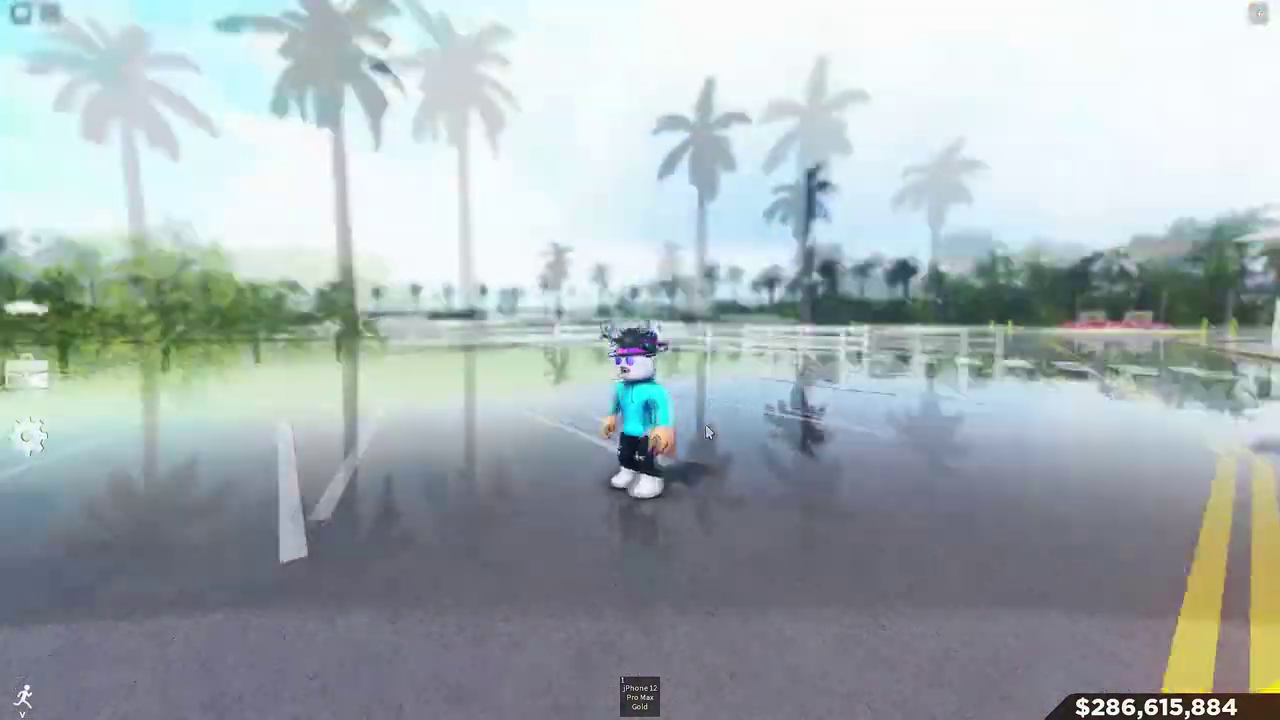
{"action": "right_click", "coordinate": [707, 432]}
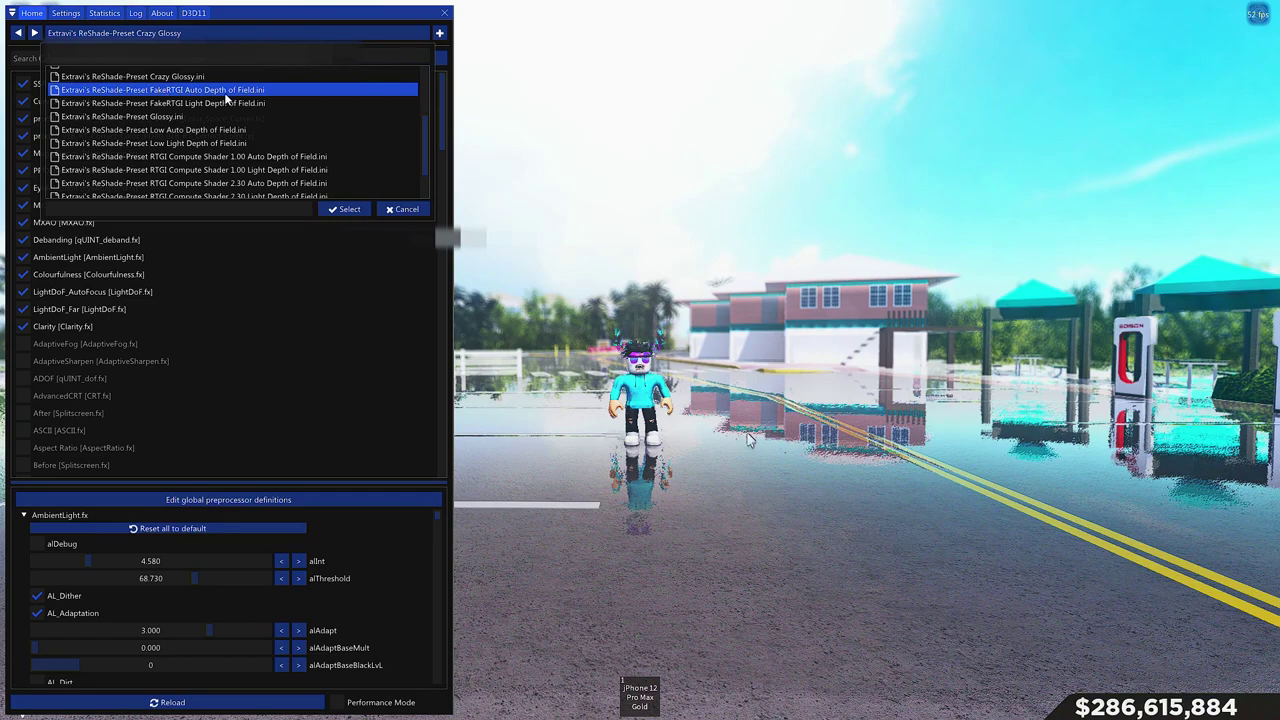
- Load the FakeRTGI Auto Depth of Field preset and look around the parking lot with it
{"action": "left_click", "coordinate": [225, 95]}
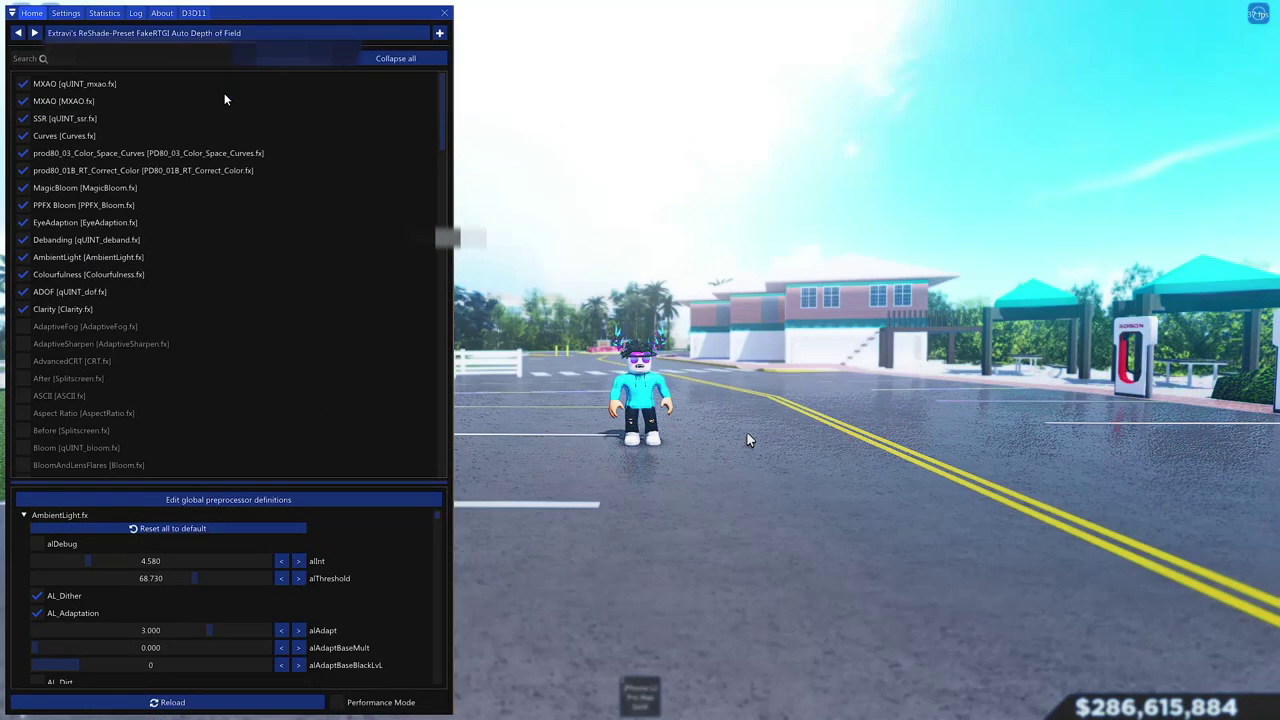
{"action": "right_click", "coordinate": [560, 295]}
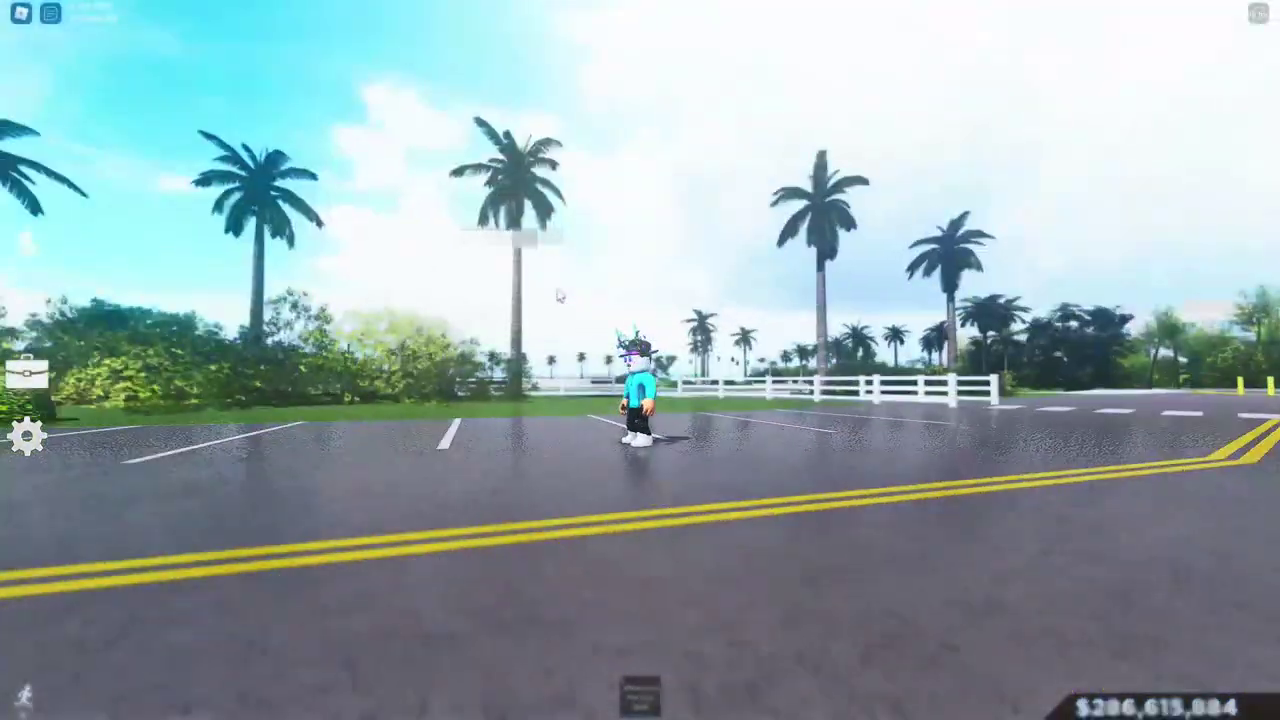
{"action": "right_click", "coordinate": [560, 295]}
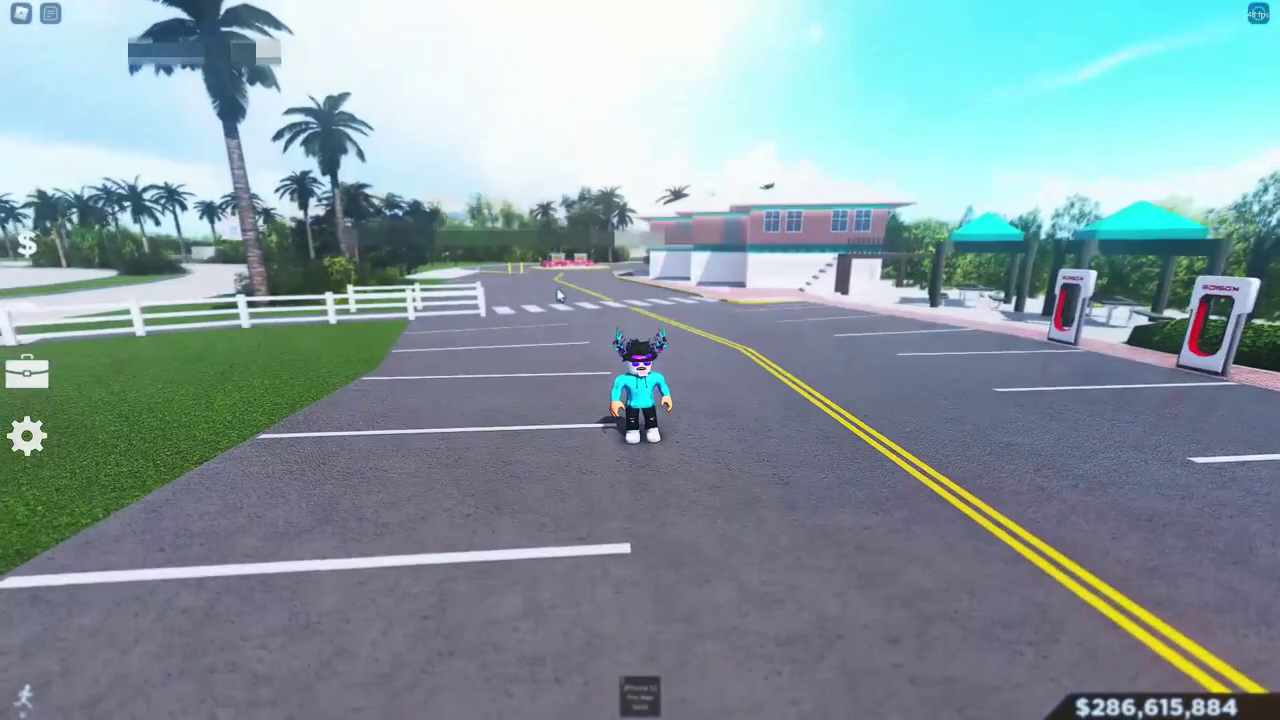
- Switch to the FakeRTGI Light Depth of Field preset and inspect it while walking around the parking lot
{"action": "key", "text": "Home"}
{"action": "left_click", "coordinate": [140, 33]}
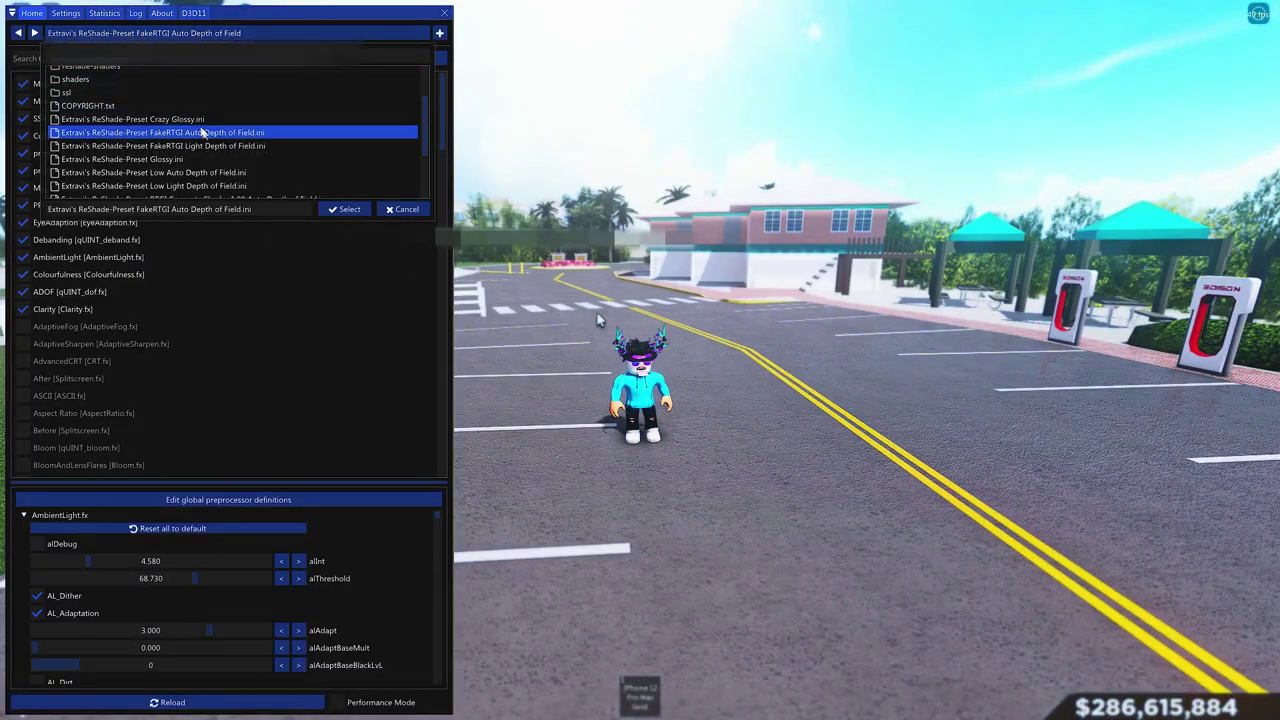
{"action": "left_click", "coordinate": [205, 146]}
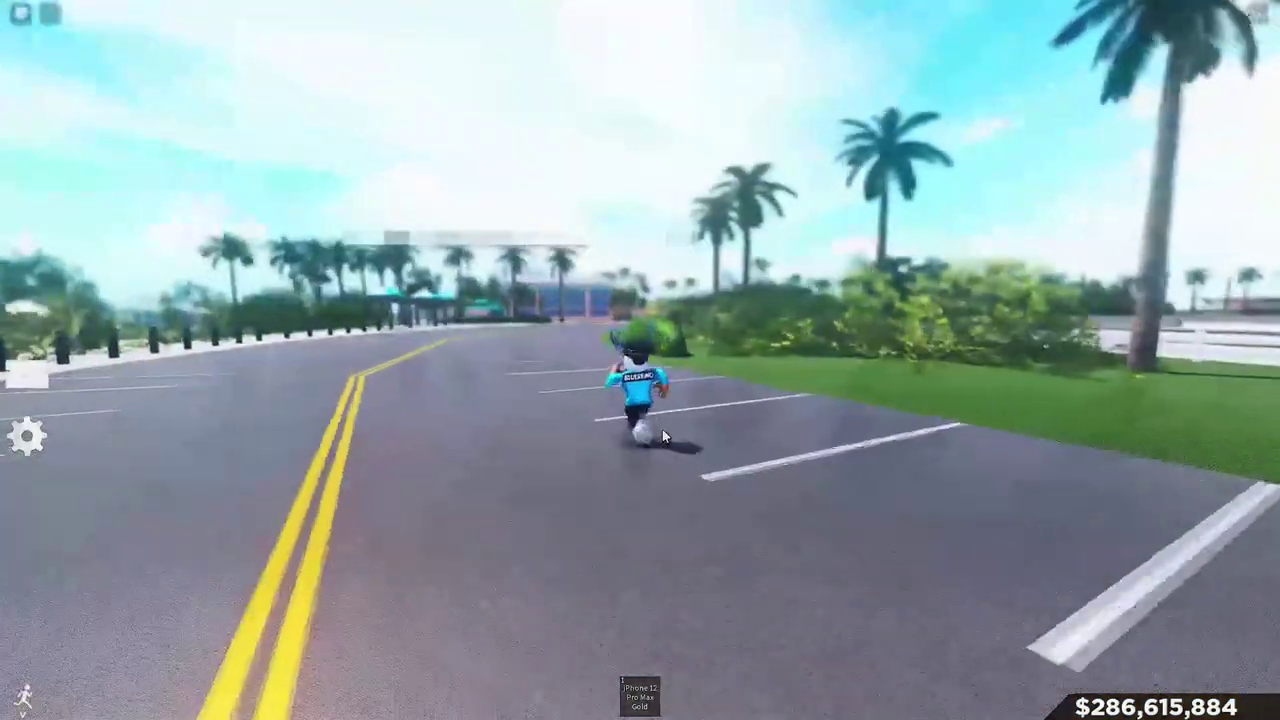
{"action": "key", "text": "s"}
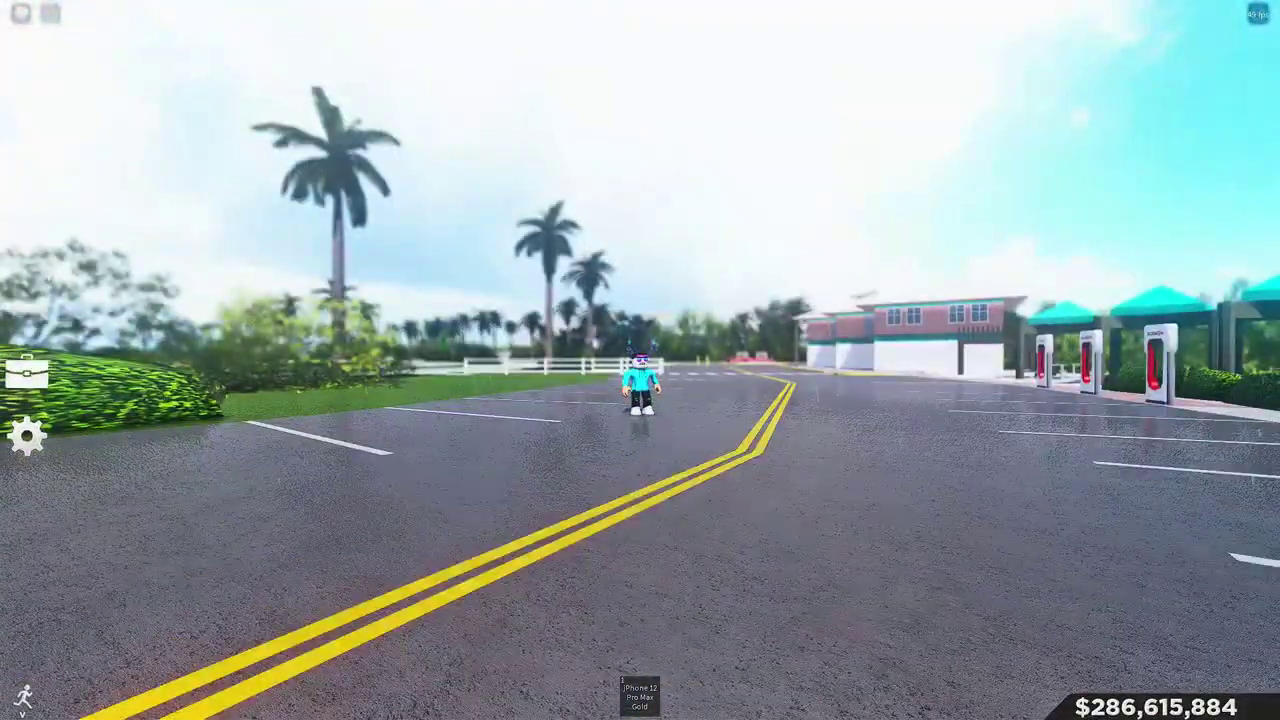
- Spawn the 2010 Lamburghina Murcielago SV from the Super category of the owned vehicles
{"action": "key", "text": "c"}
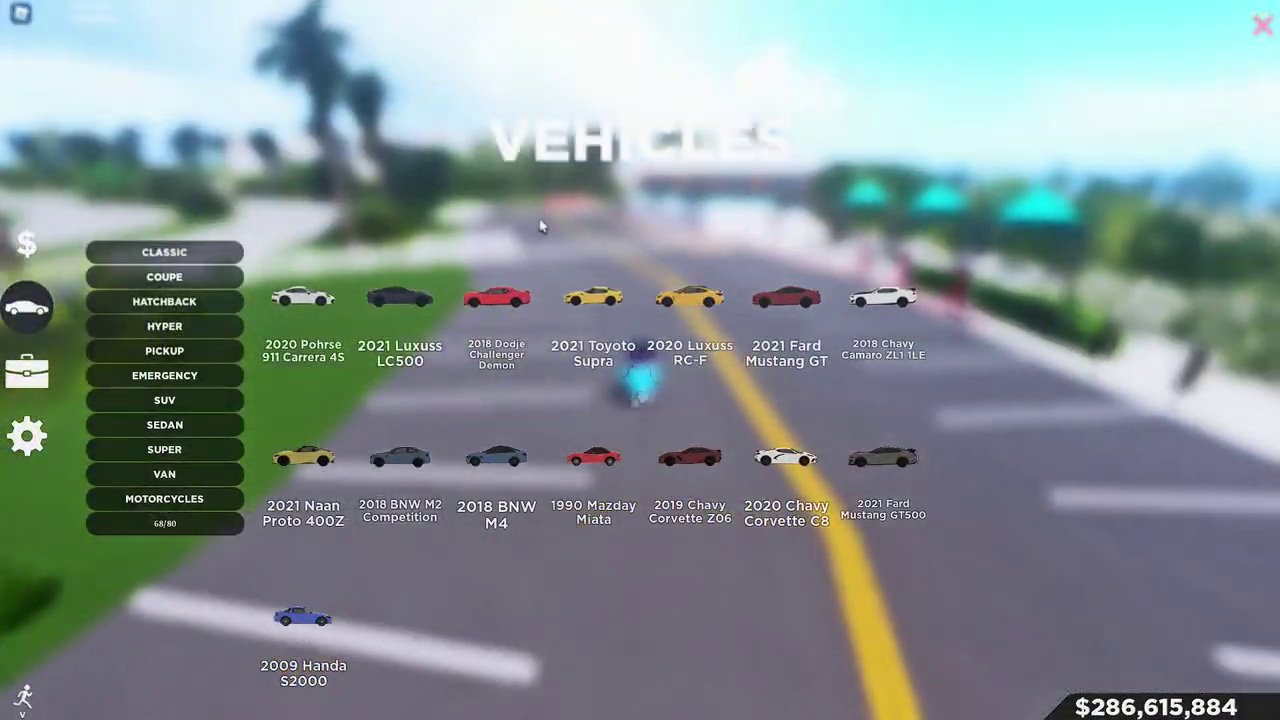
{"action": "mouse_move", "coordinate": [856, 318]}
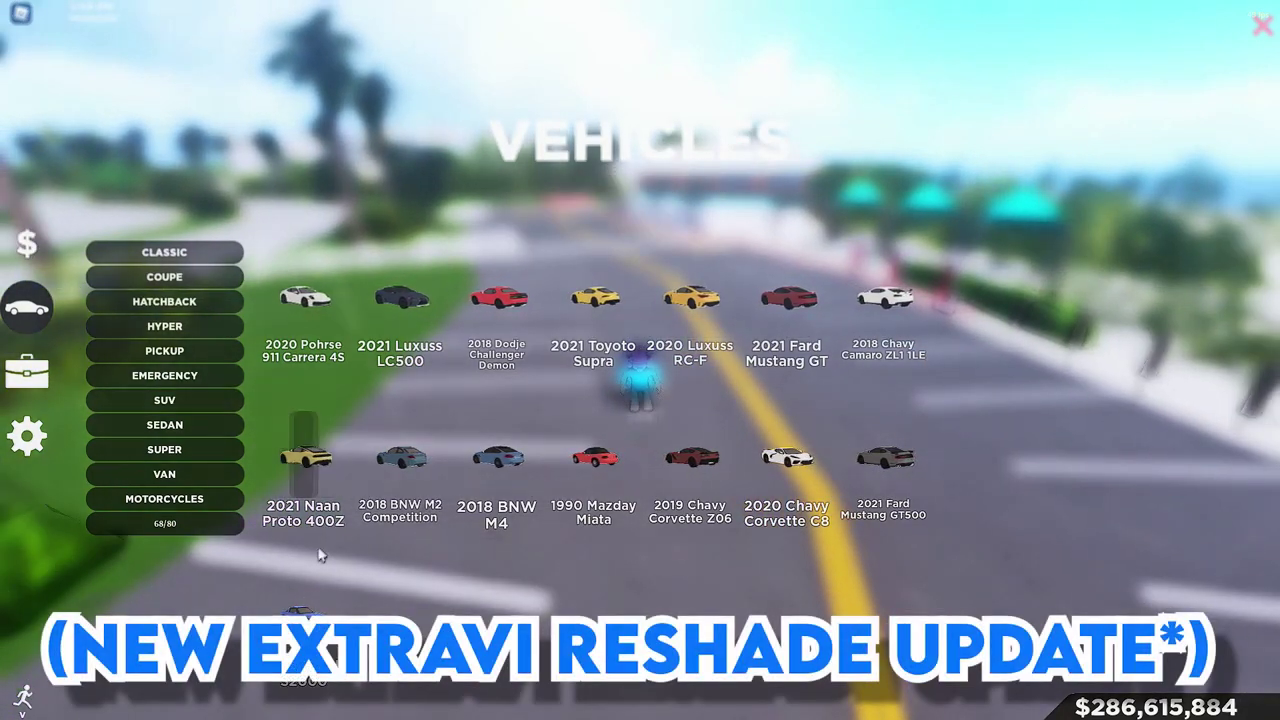
{"action": "mouse_move", "coordinate": [323, 313]}
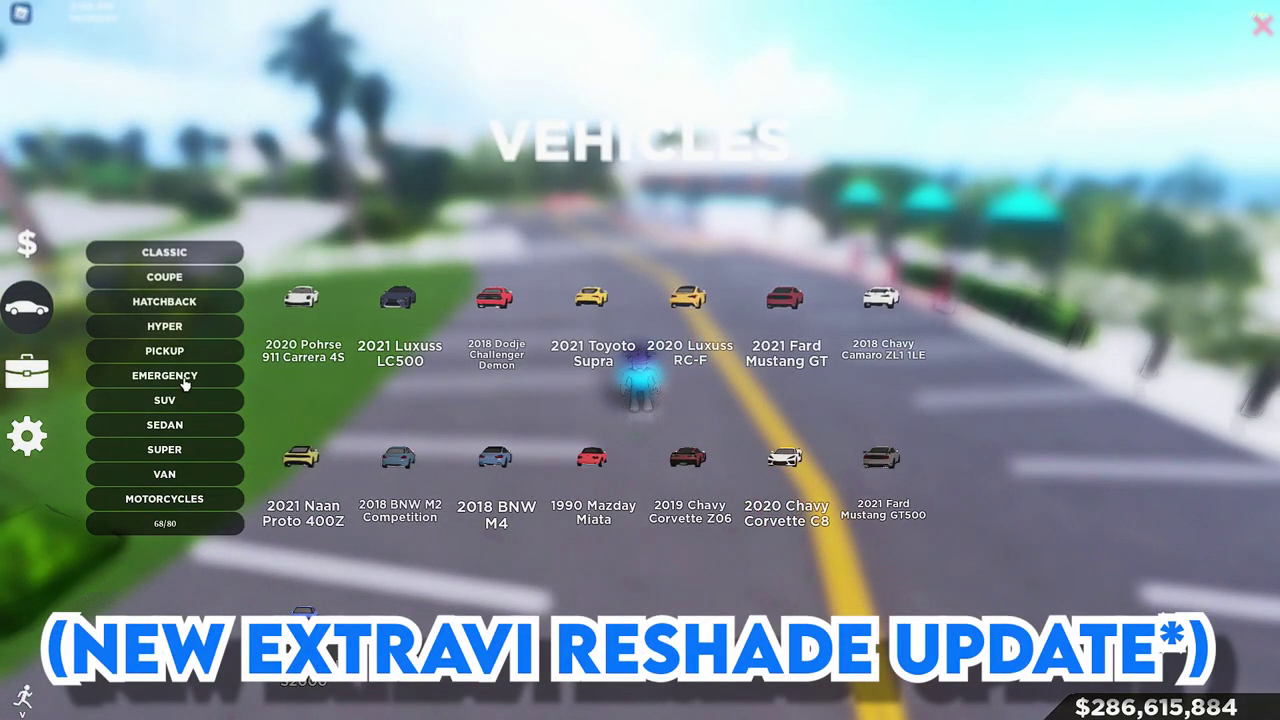
{"action": "left_click", "coordinate": [172, 449]}
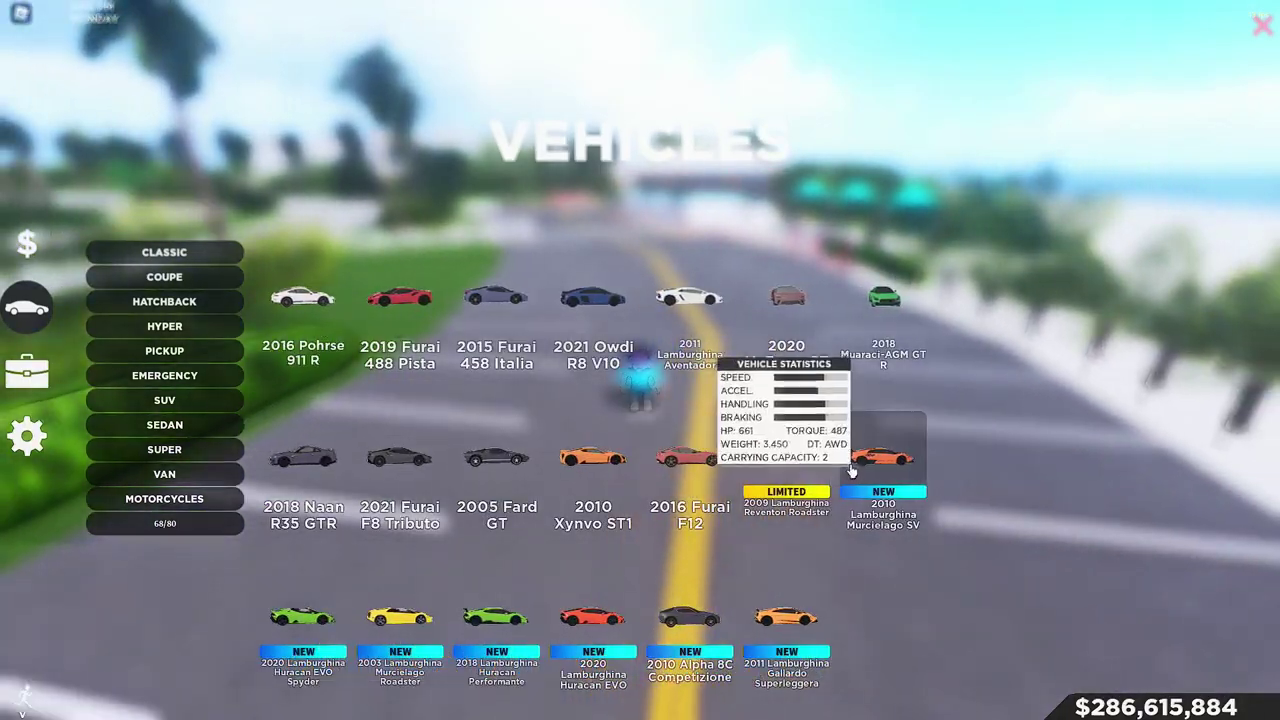
{"action": "left_click", "coordinate": [854, 471]}
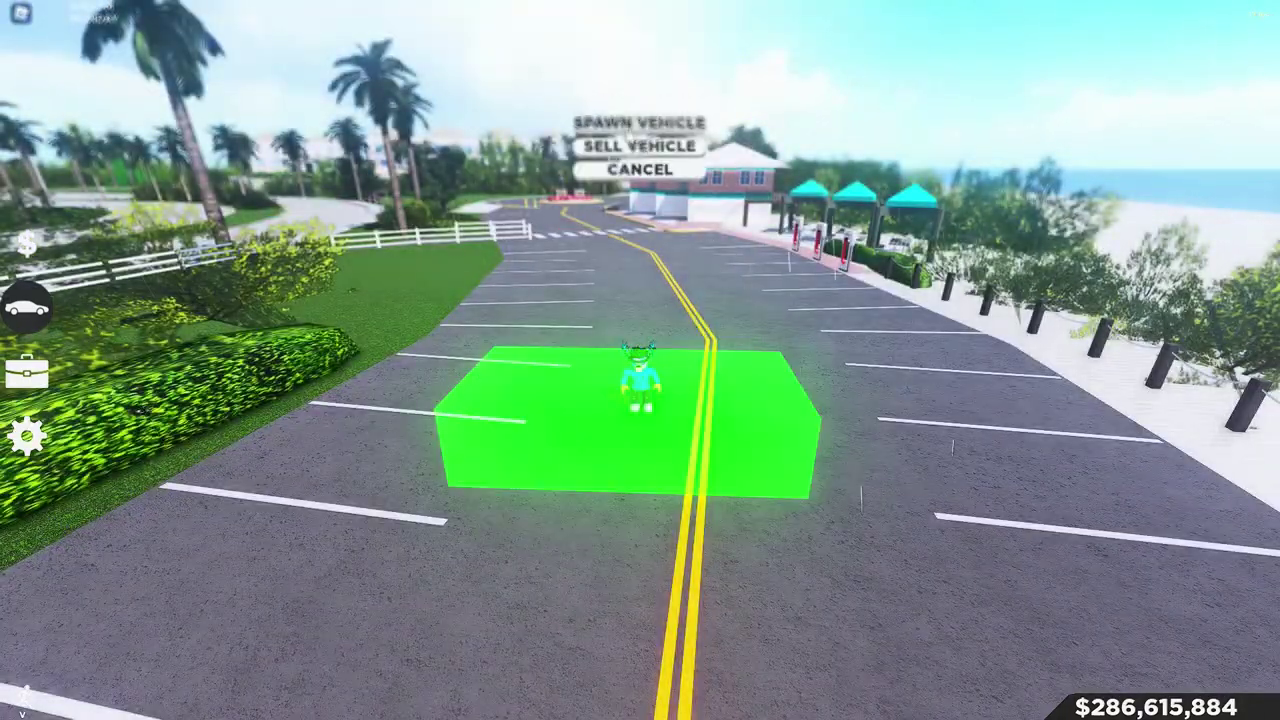
{"action": "left_click", "coordinate": [630, 124]}
- Walk around the parking lot and view the spawned car under the current preset, both up close and from afar
{"action": "key", "text": "w"}
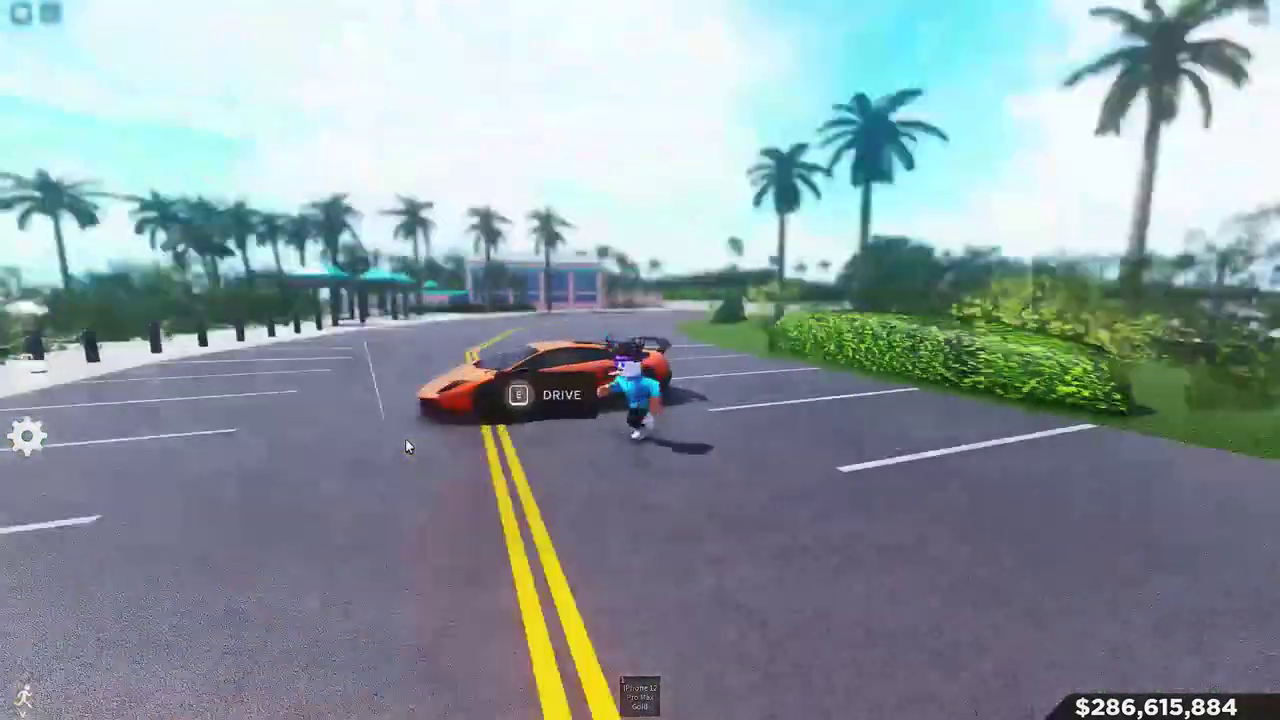
{"action": "scroll", "coordinate": [405, 447], "scroll_direction": "up", "scroll_amount": 3}
{"action": "key", "text": "s"}
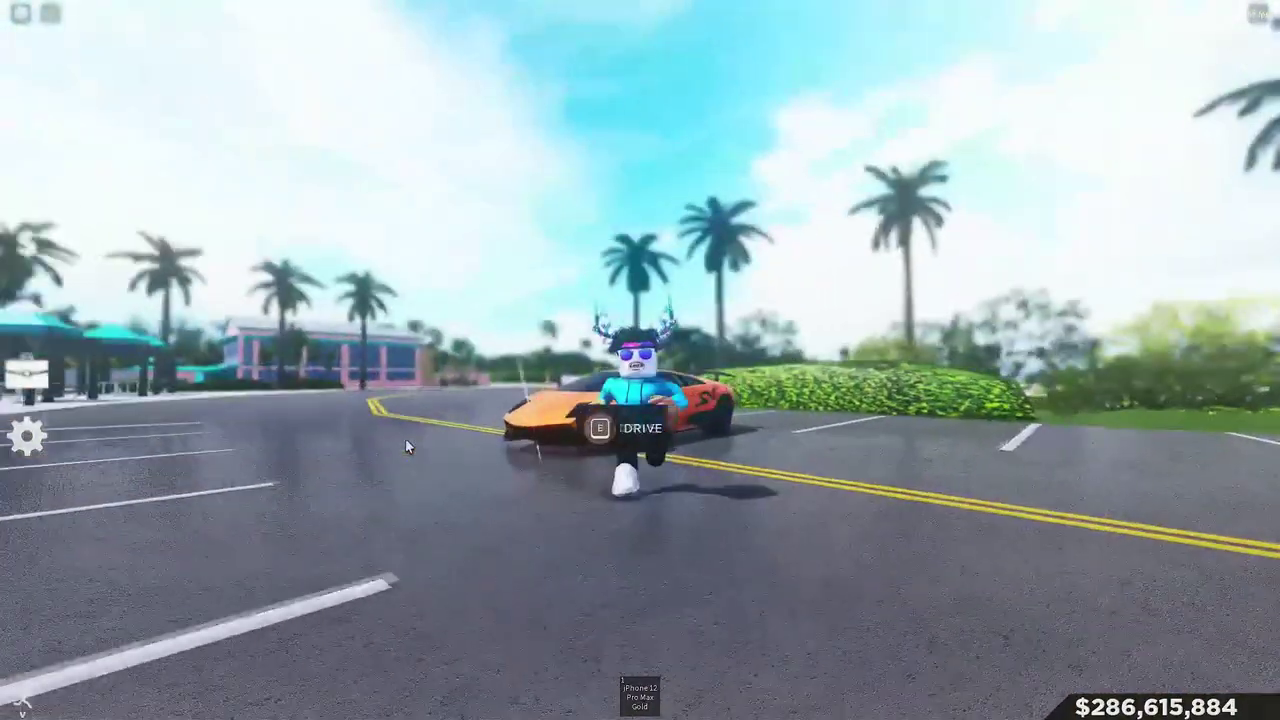
{"action": "key", "text": "s"}
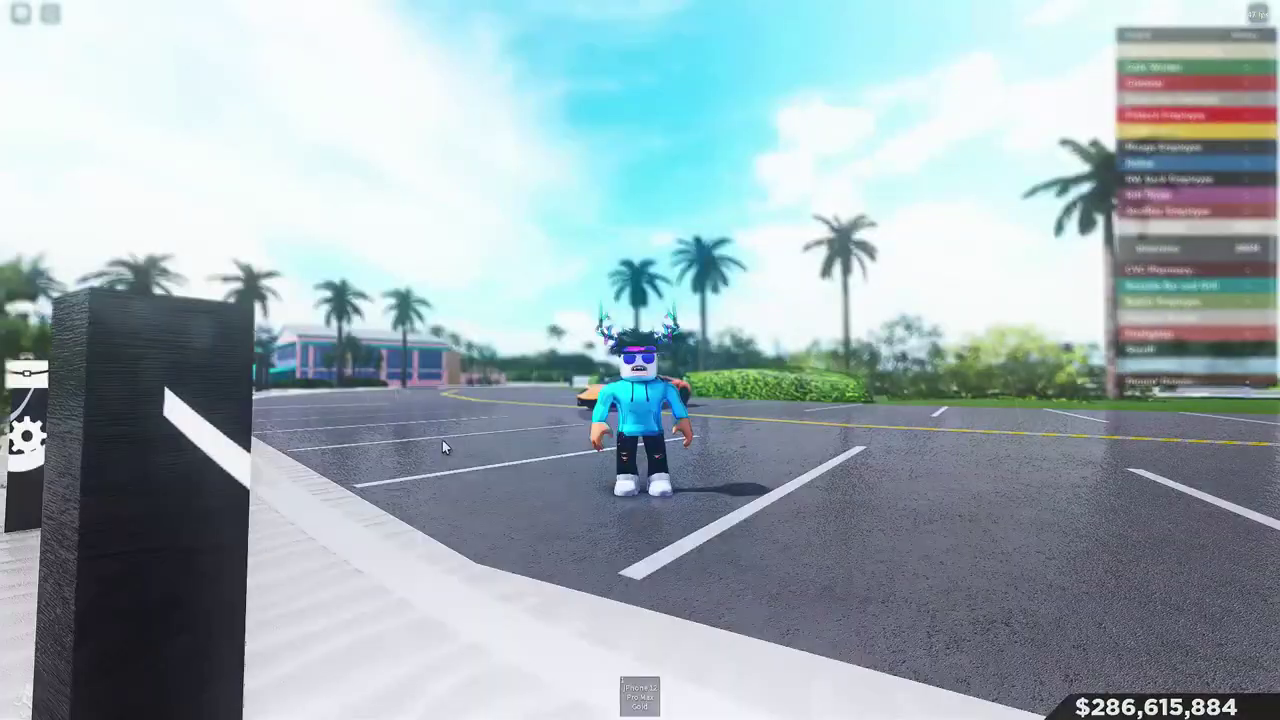
{"action": "scroll", "coordinate": [442, 440], "scroll_direction": "down", "scroll_amount": 10}
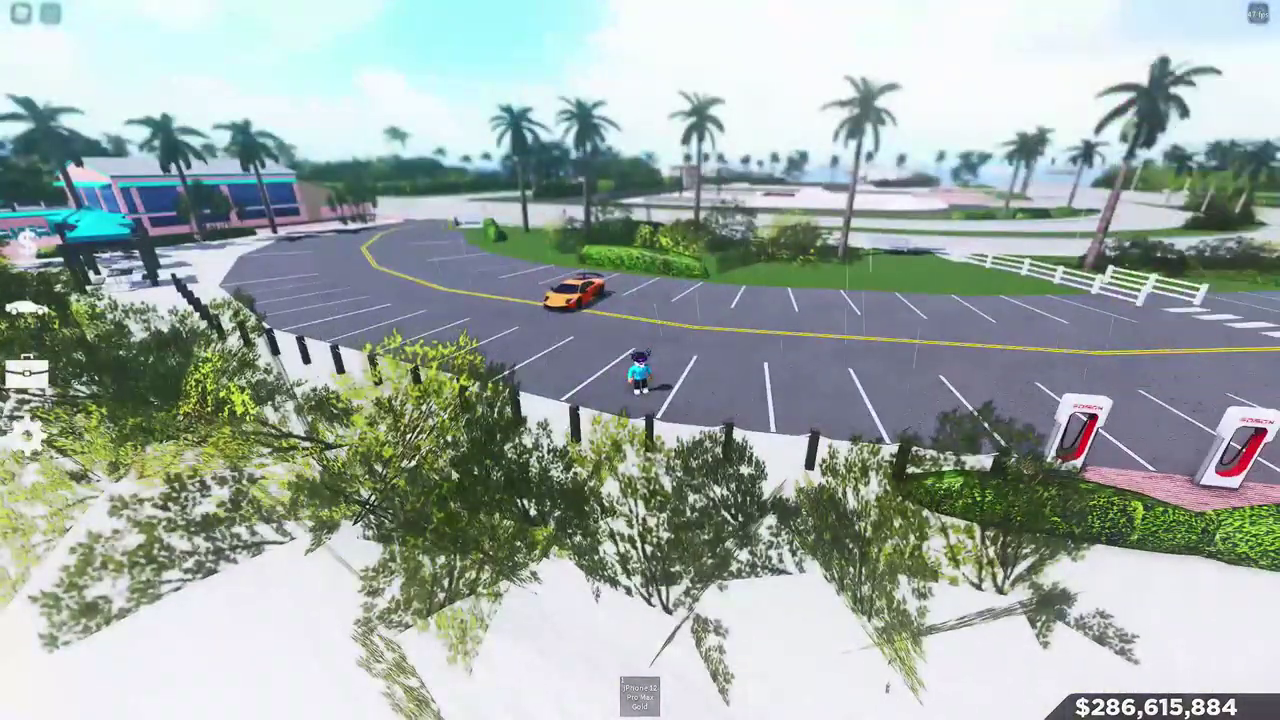
{"action": "key", "text": "w"}
- Load the preset file Extravi's ReShade-Preset Glossy.ini in ReShade and close the overlay
{"action": "key", "text": "Home"}
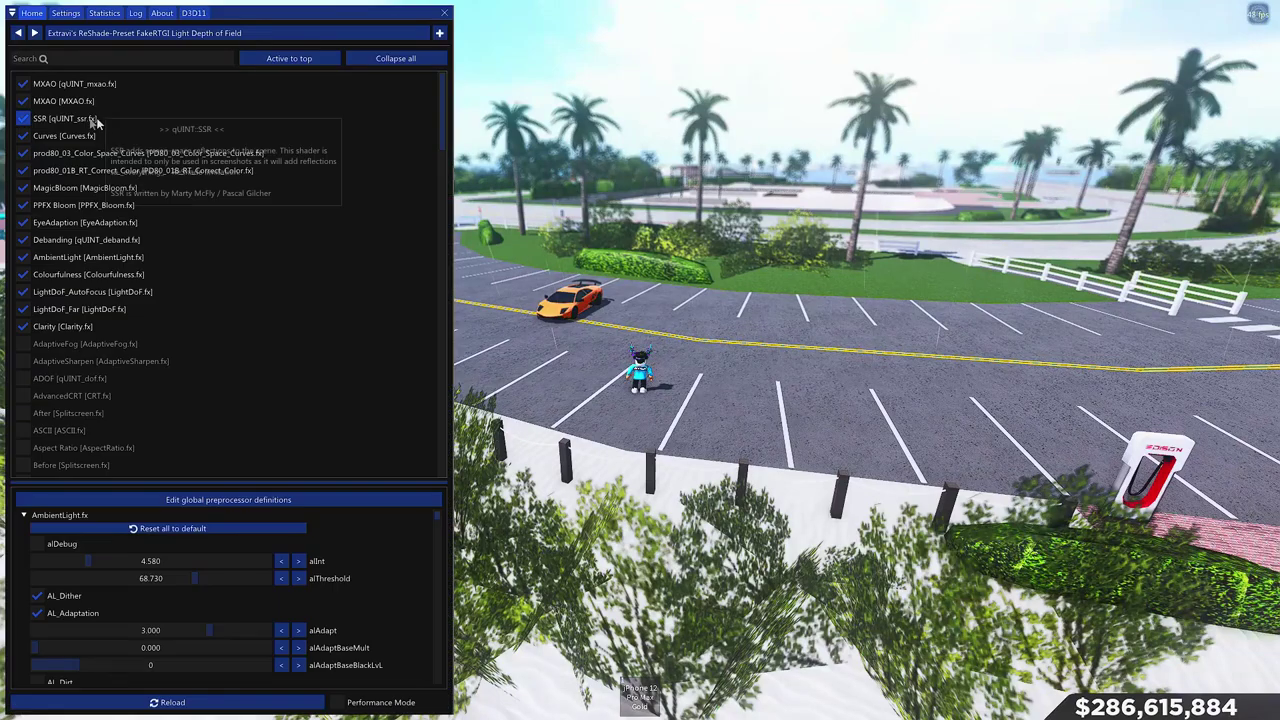
{"action": "left_click", "coordinate": [185, 33]}
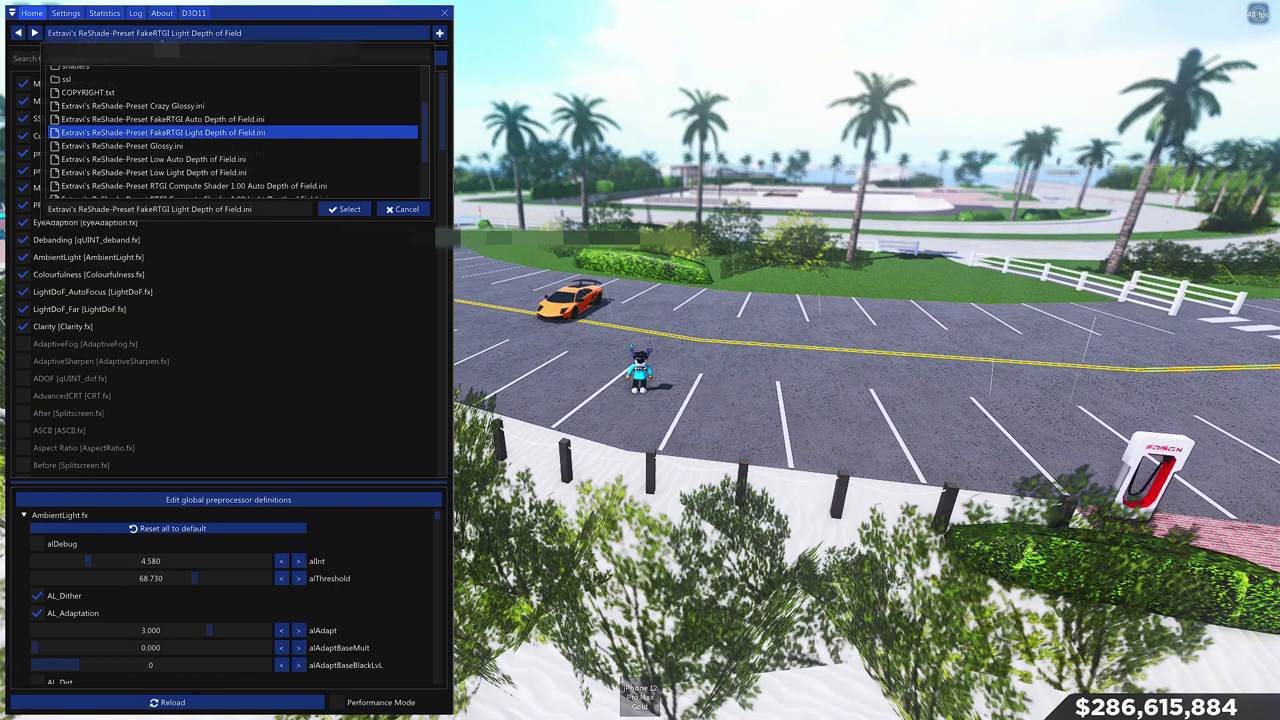
{"action": "left_click", "coordinate": [186, 147]}
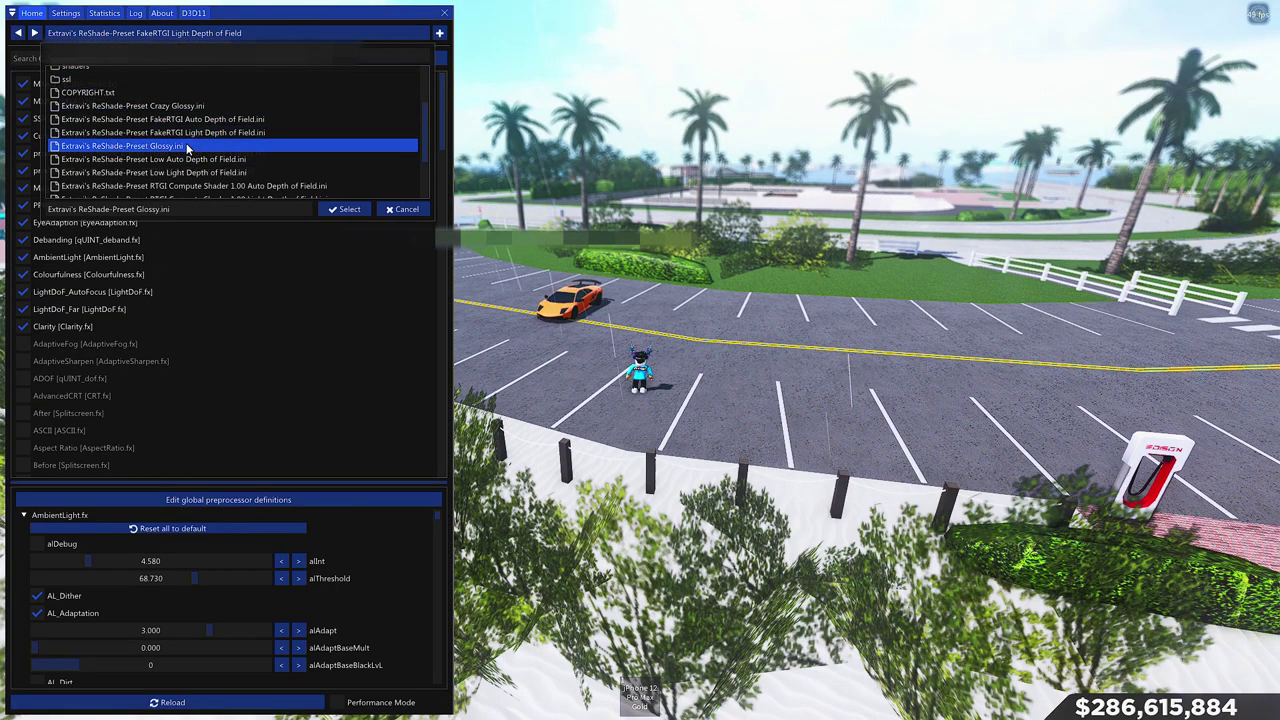
{"action": "left_click", "coordinate": [344, 209]}
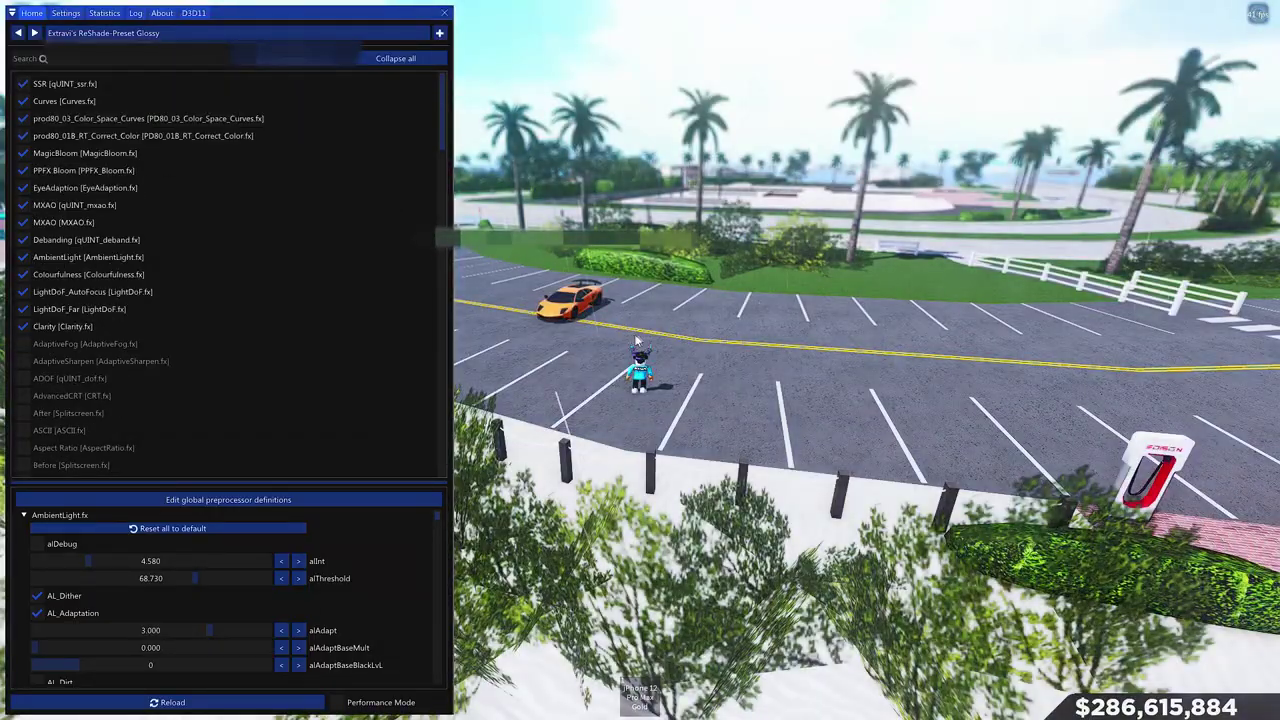
{"action": "key", "text": "Home"}
- Examine the Glossy preset's reflections on the asphalt around the orange car from near, far and low angles
{"action": "scroll", "coordinate": [716, 468], "scroll_direction": "up", "scroll_amount": 6}
{"action": "scroll", "coordinate": [716, 468], "scroll_direction": "down", "scroll_amount": 2}
{"action": "key", "text": "w"}
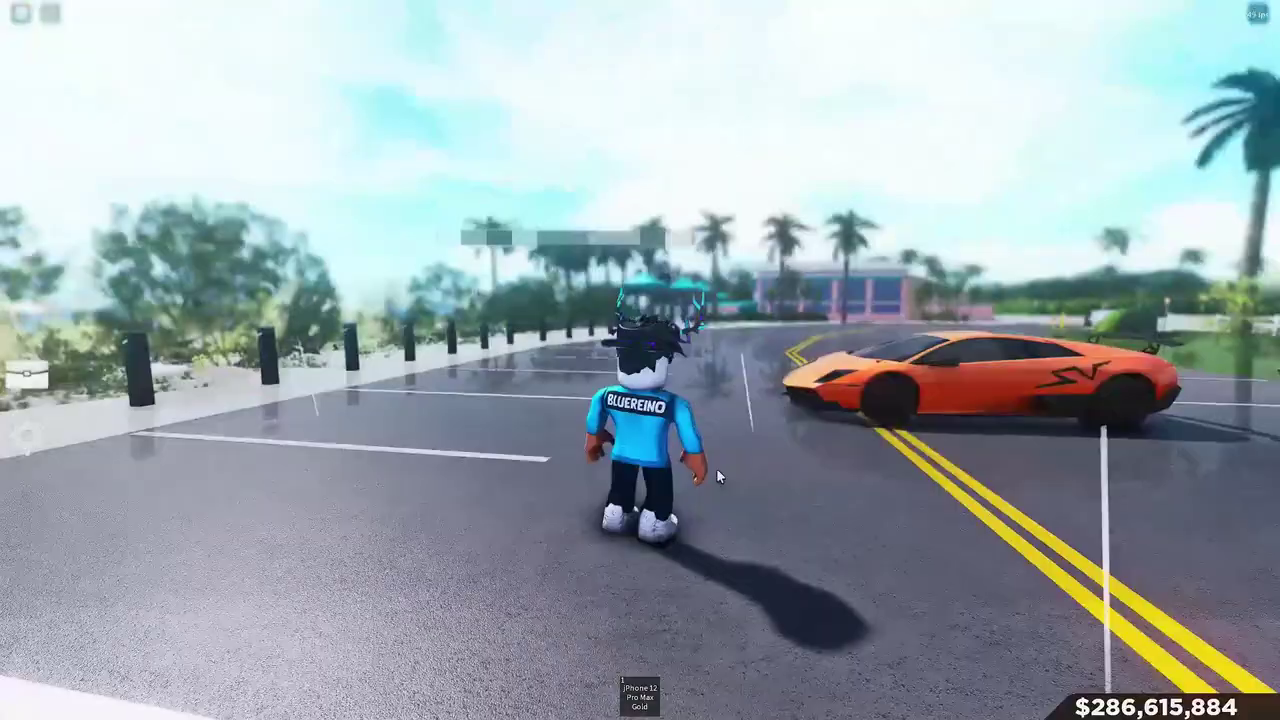
{"action": "scroll", "coordinate": [716, 468], "scroll_direction": "down", "scroll_amount": 4}
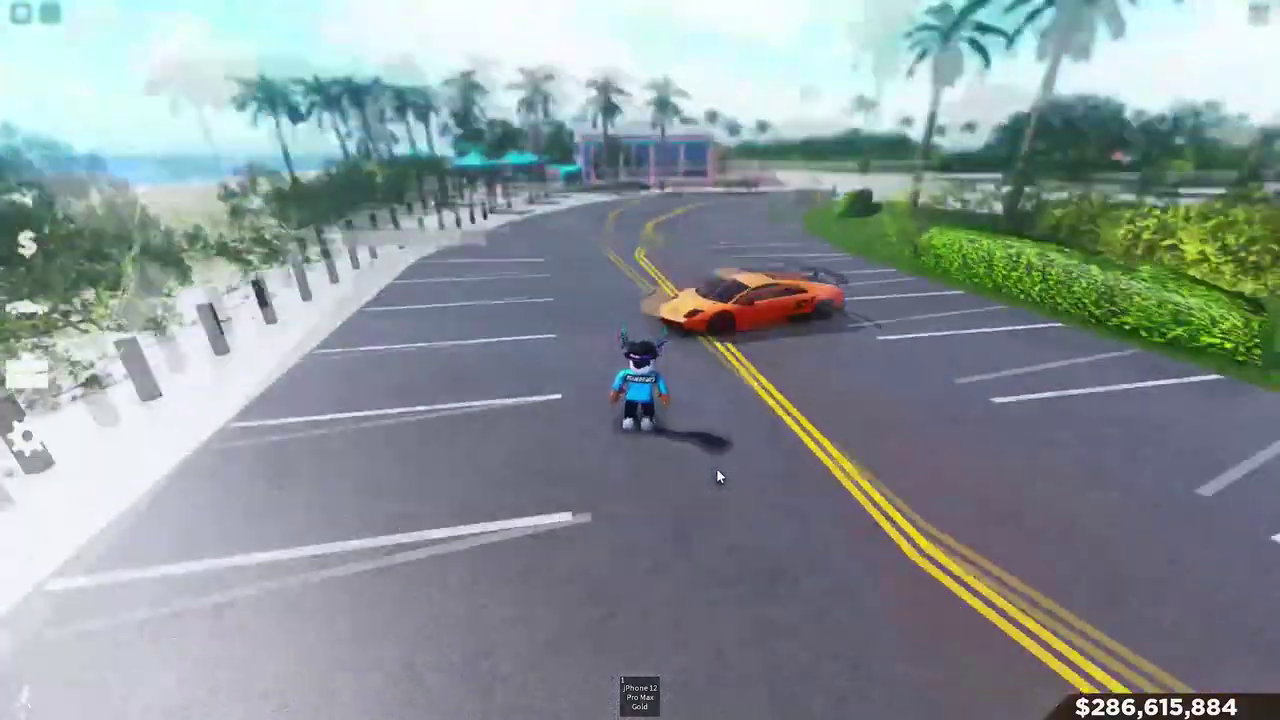
{"action": "key", "text": "w"}
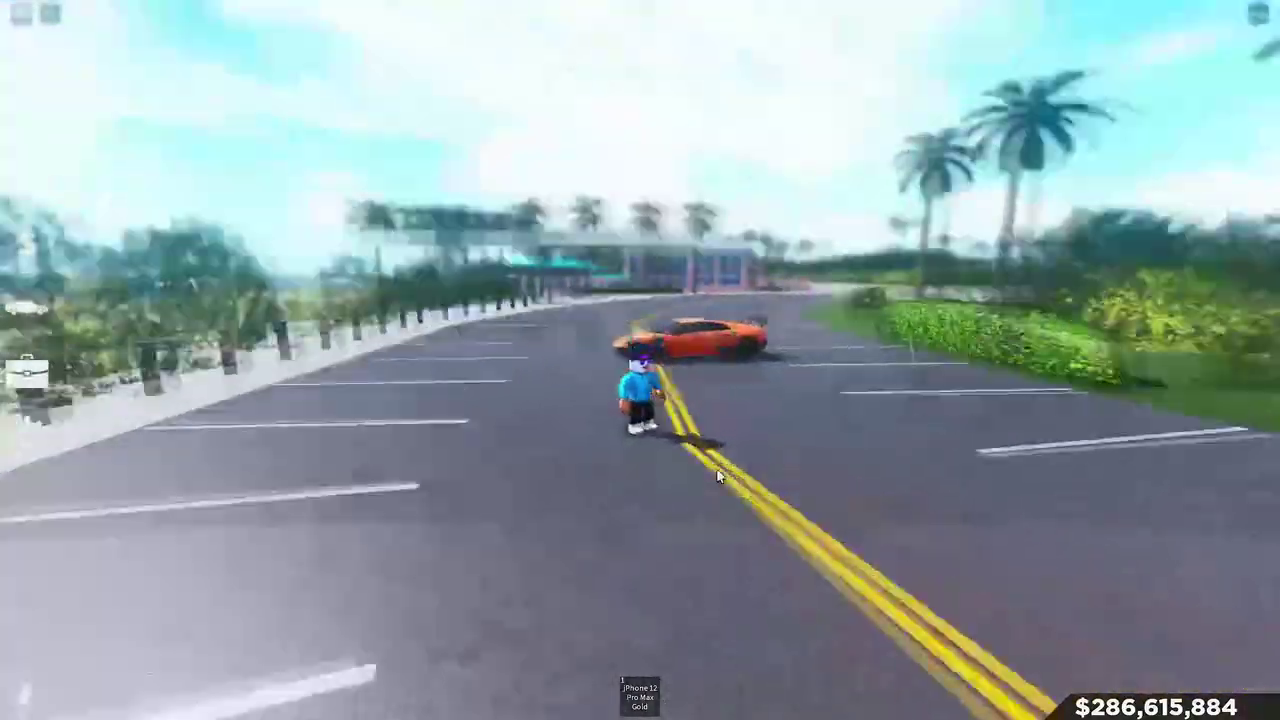
{"action": "right_click", "coordinate": [716, 468]}
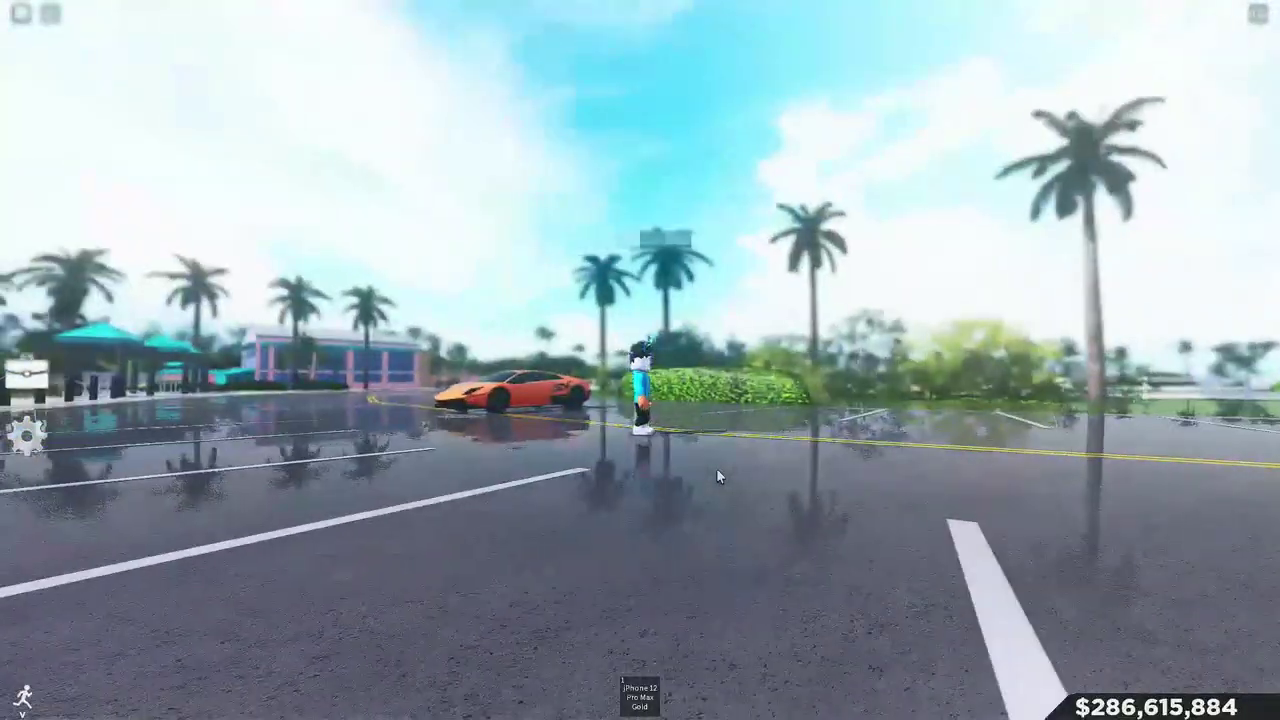
{"action": "key", "text": "Left"}
- Load the preset file Extravi's ReShade-Preset Low Auto Depth of Field.ini in ReShade
{"action": "key", "text": "Home"}
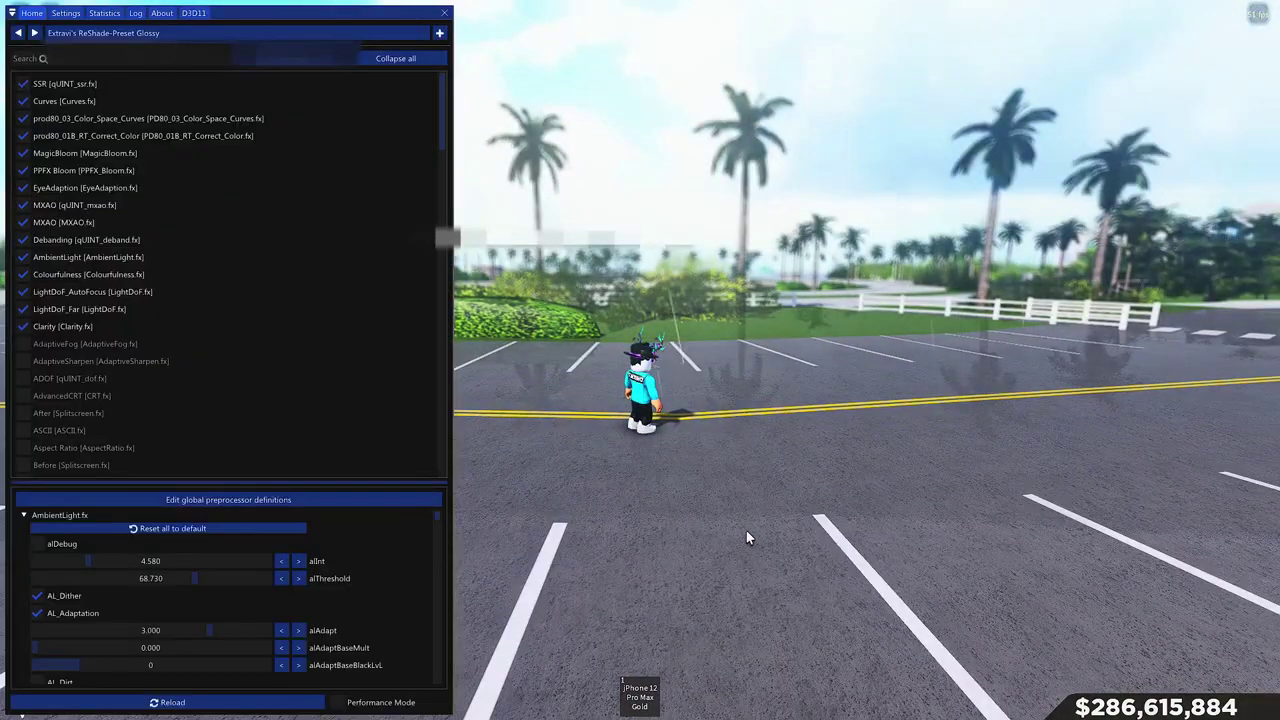
{"action": "left_click", "coordinate": [150, 33]}
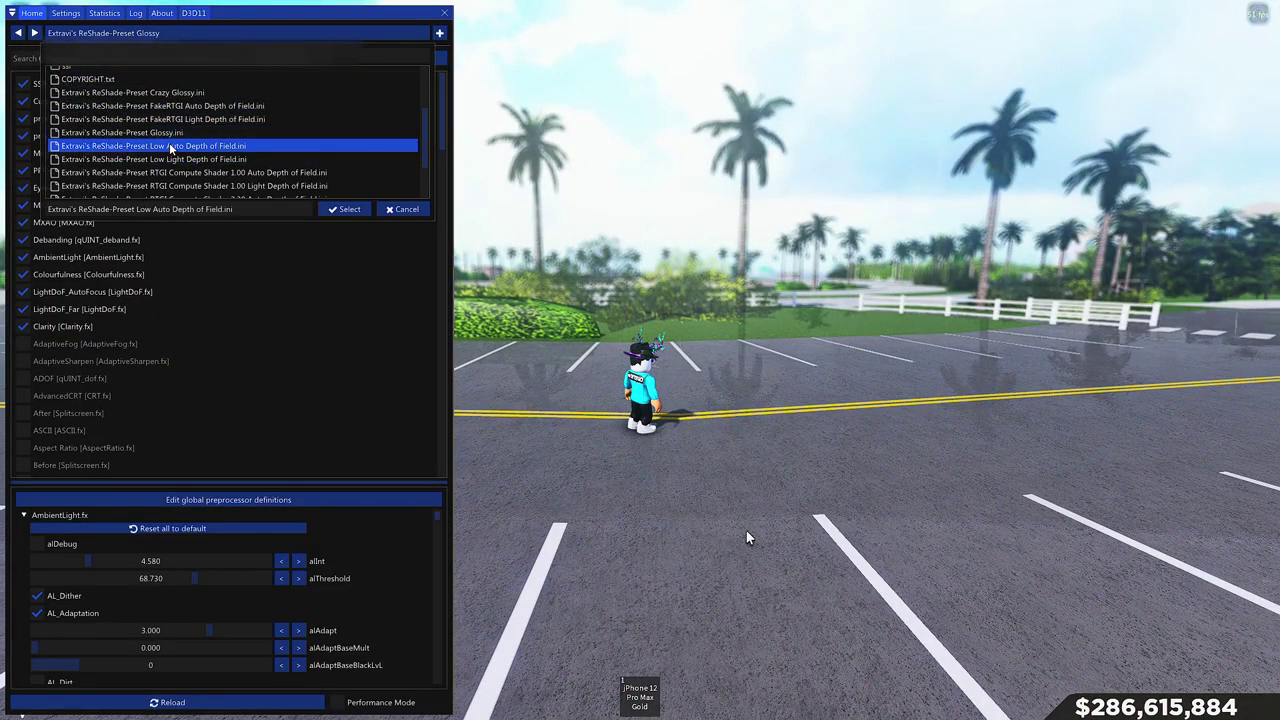
{"action": "left_click", "coordinate": [344, 209]}
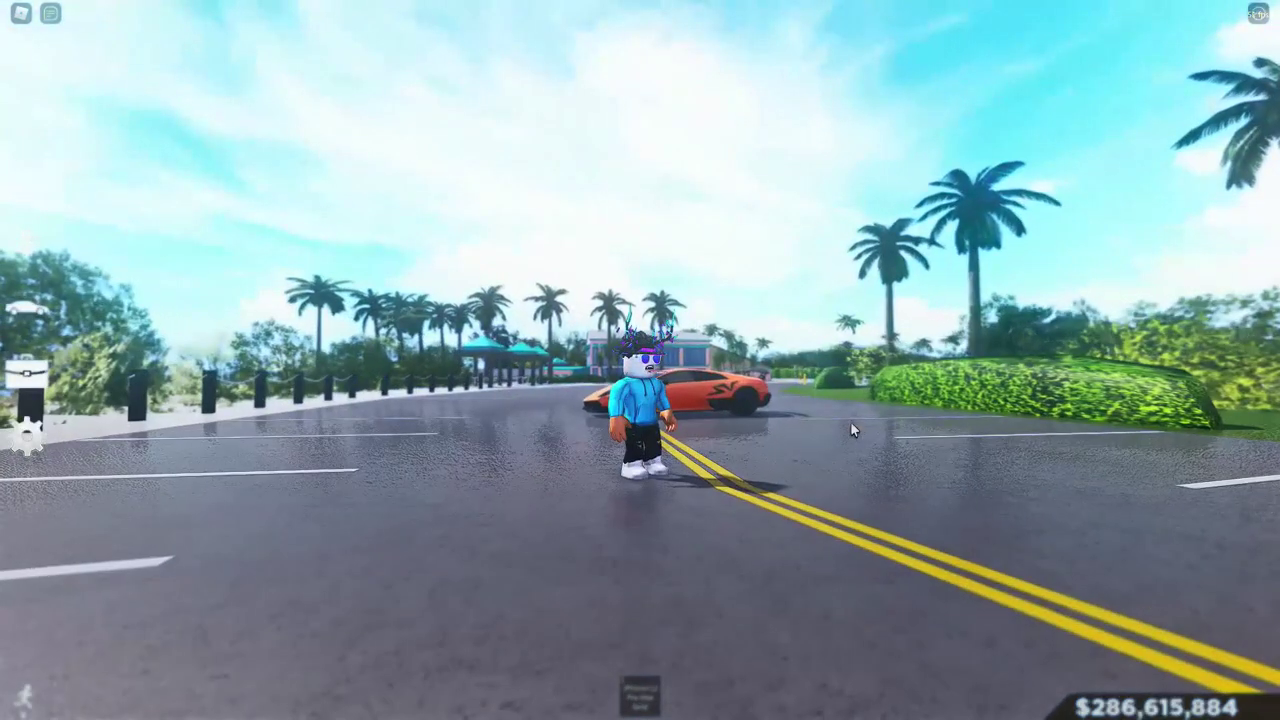
- Switch to the RTGI Compute Shader 1.00 Auto Depth of Field preset and look around the parking lot without the overlay
{"action": "key", "text": "Home"}
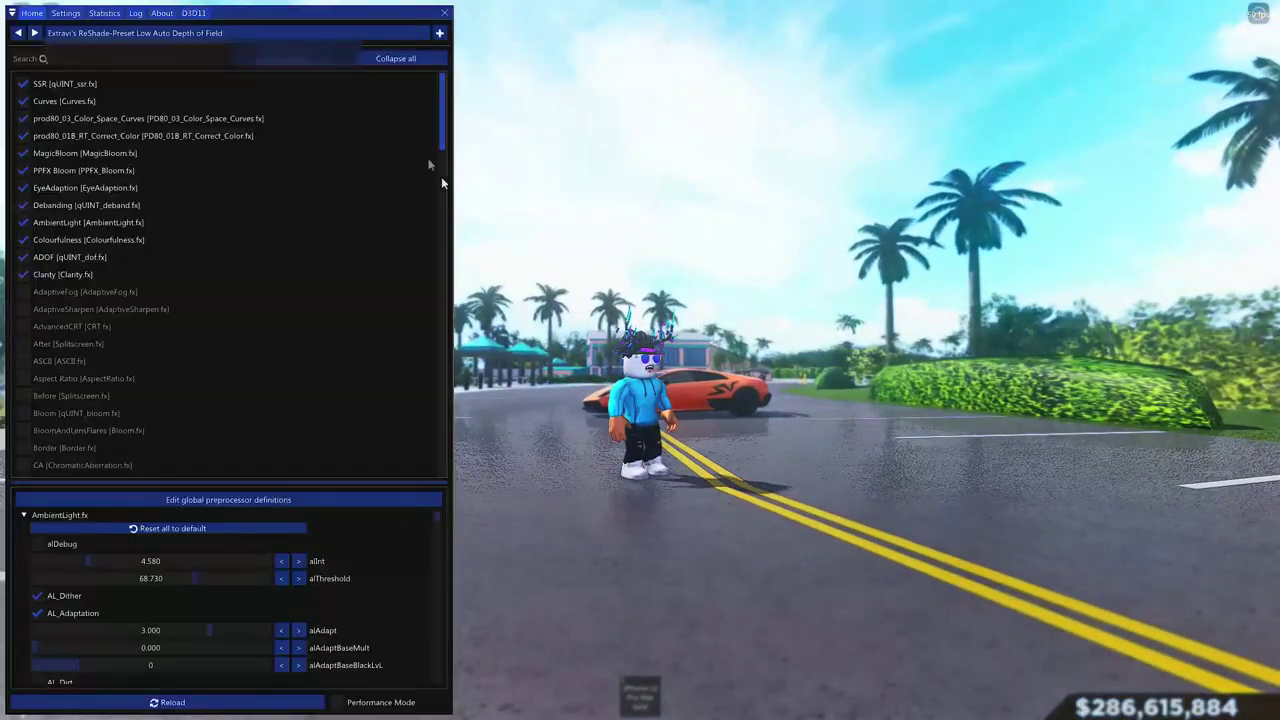
{"action": "left_click", "coordinate": [203, 33]}
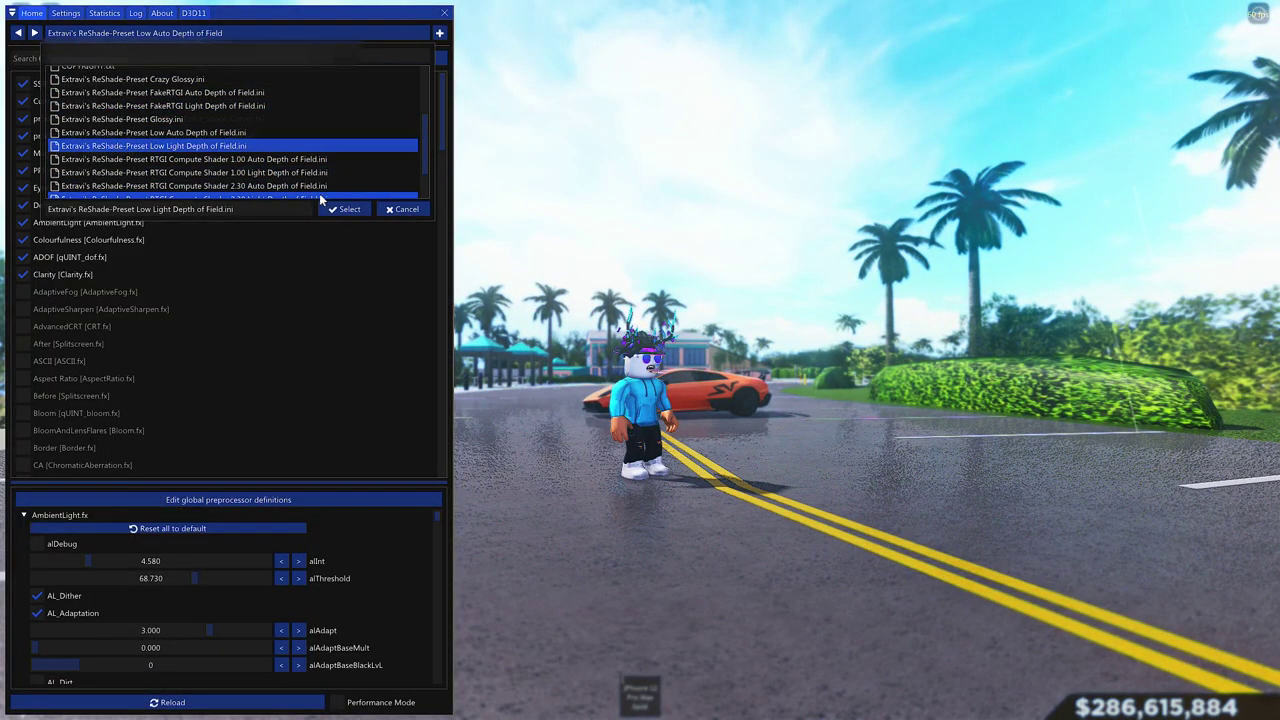
{"action": "left_click", "coordinate": [200, 163]}
{"action": "scroll", "coordinate": [200, 163], "scroll_direction": "down", "scroll_amount": 2}
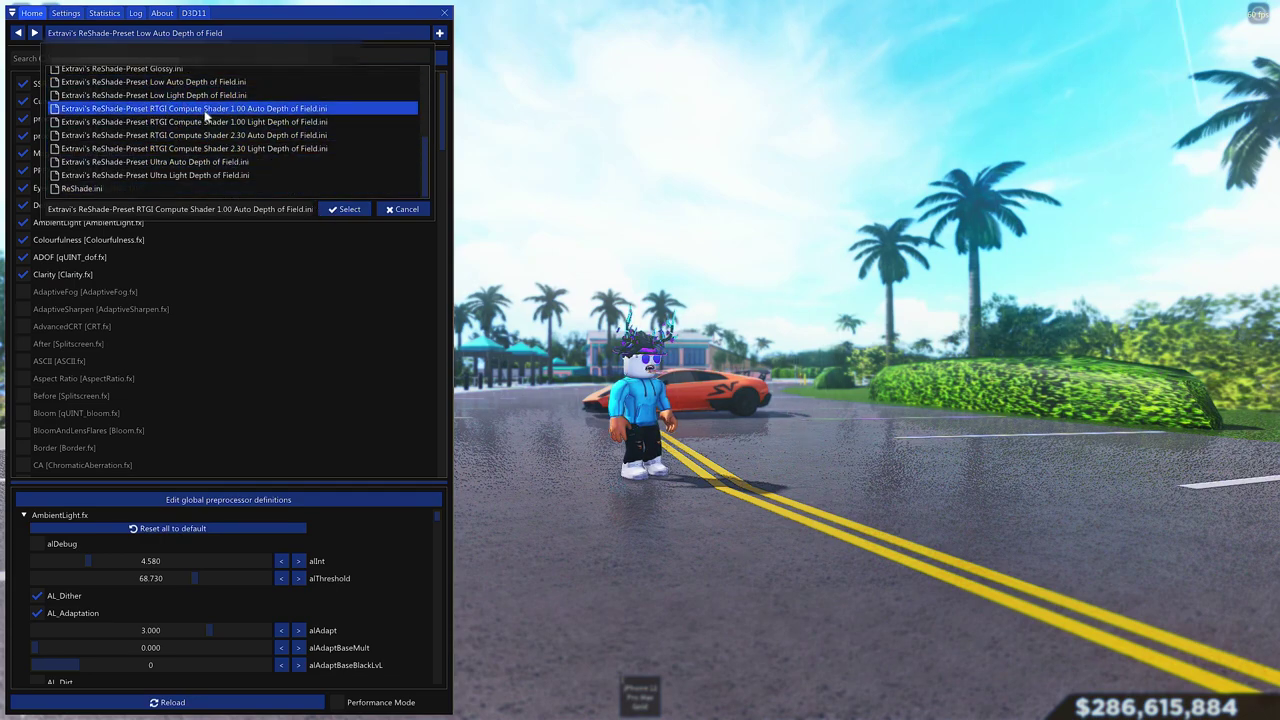
{"action": "left_click", "coordinate": [343, 210]}
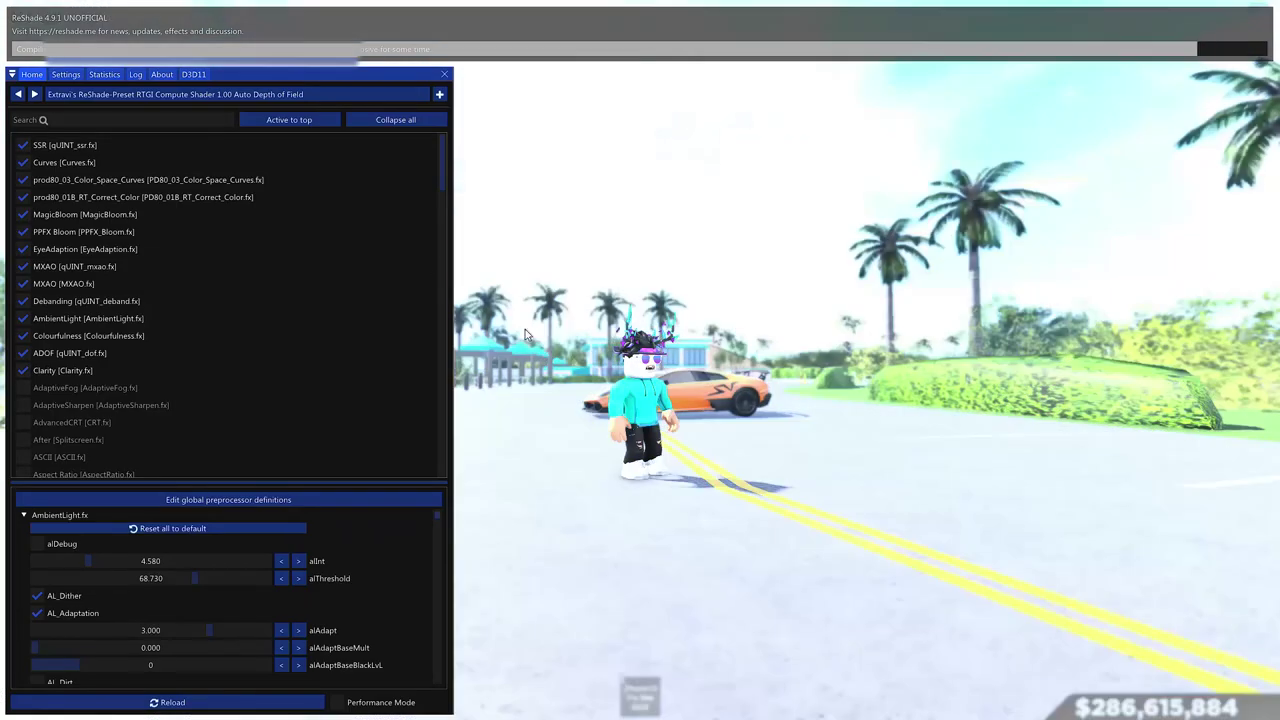
{"action": "key", "text": "Home"}
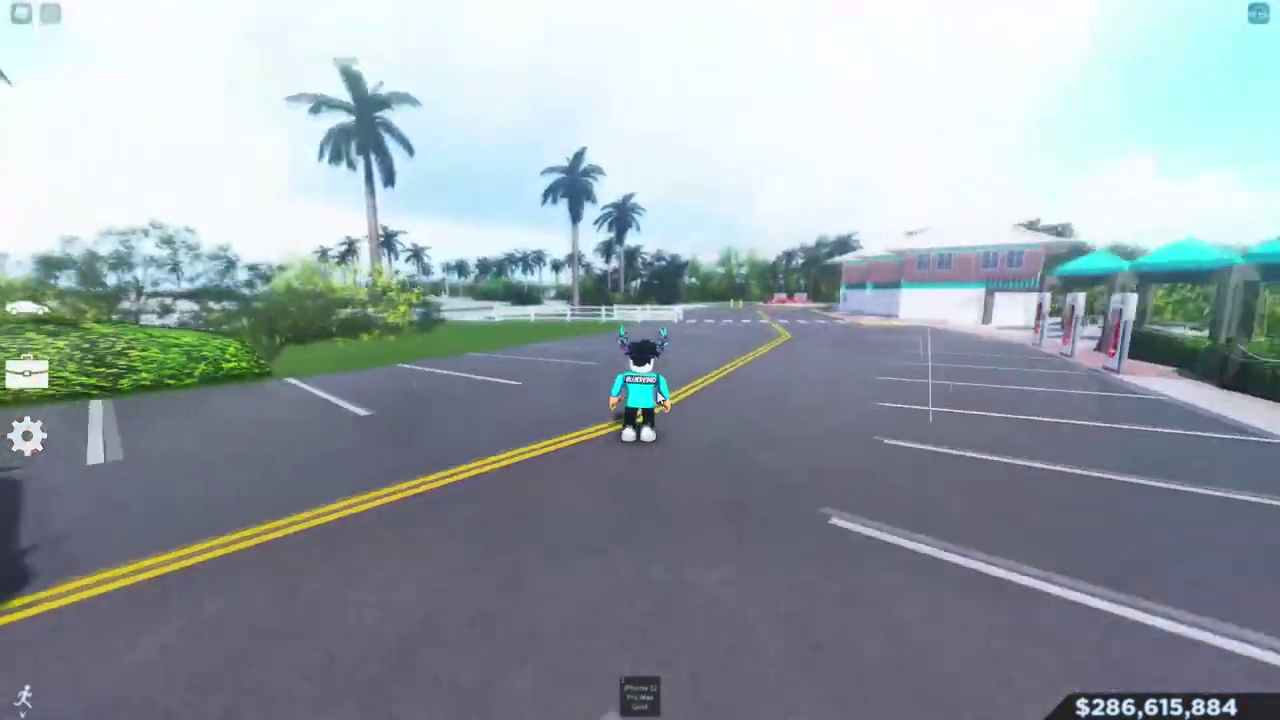
- Load the RTGI Compute Shader 1.00 Light Depth of Field preset, followed by the 2.30 Light Depth of Field preset, and view the scene
{"action": "key", "text": "Home"}
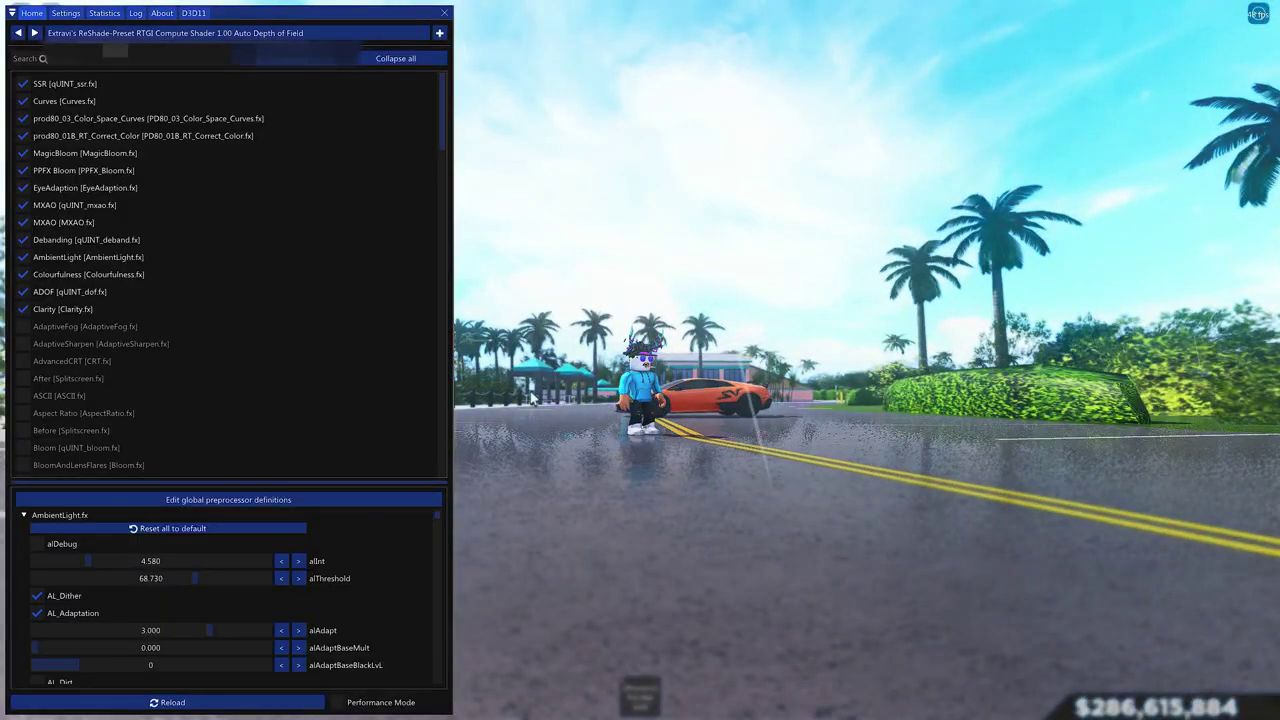
{"action": "left_click", "coordinate": [185, 147]}
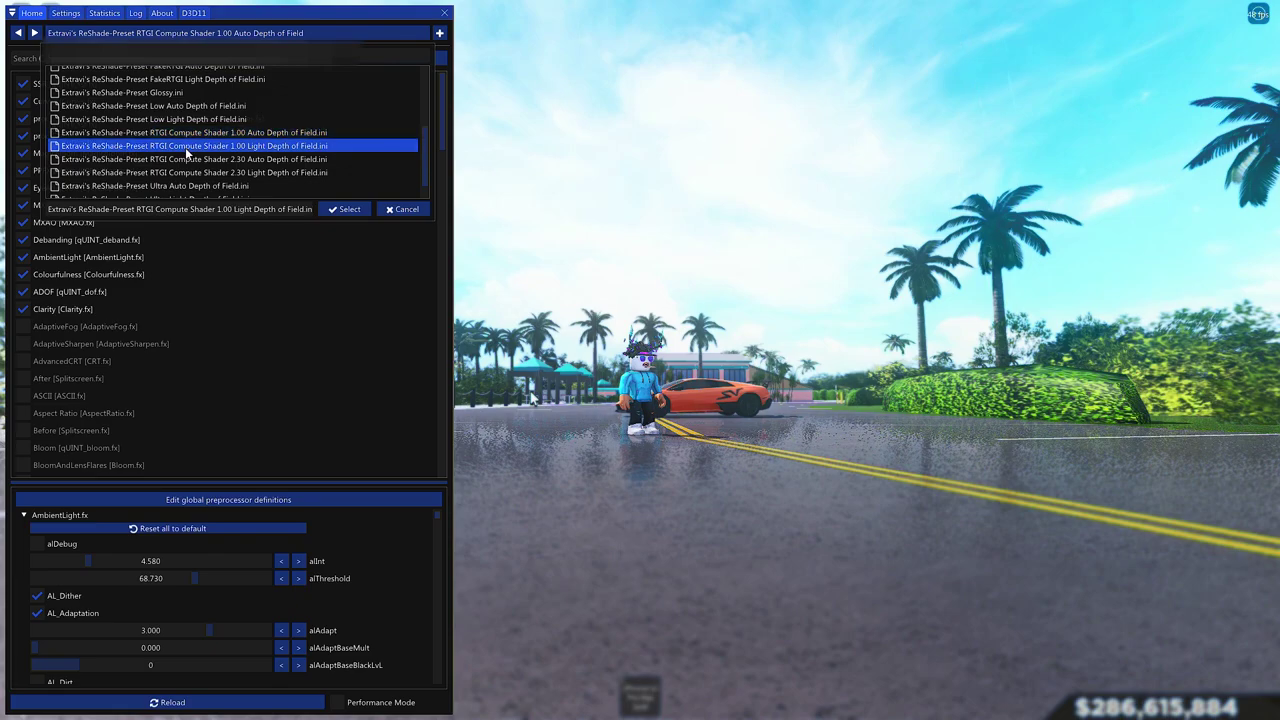
{"action": "left_click", "coordinate": [354, 212]}
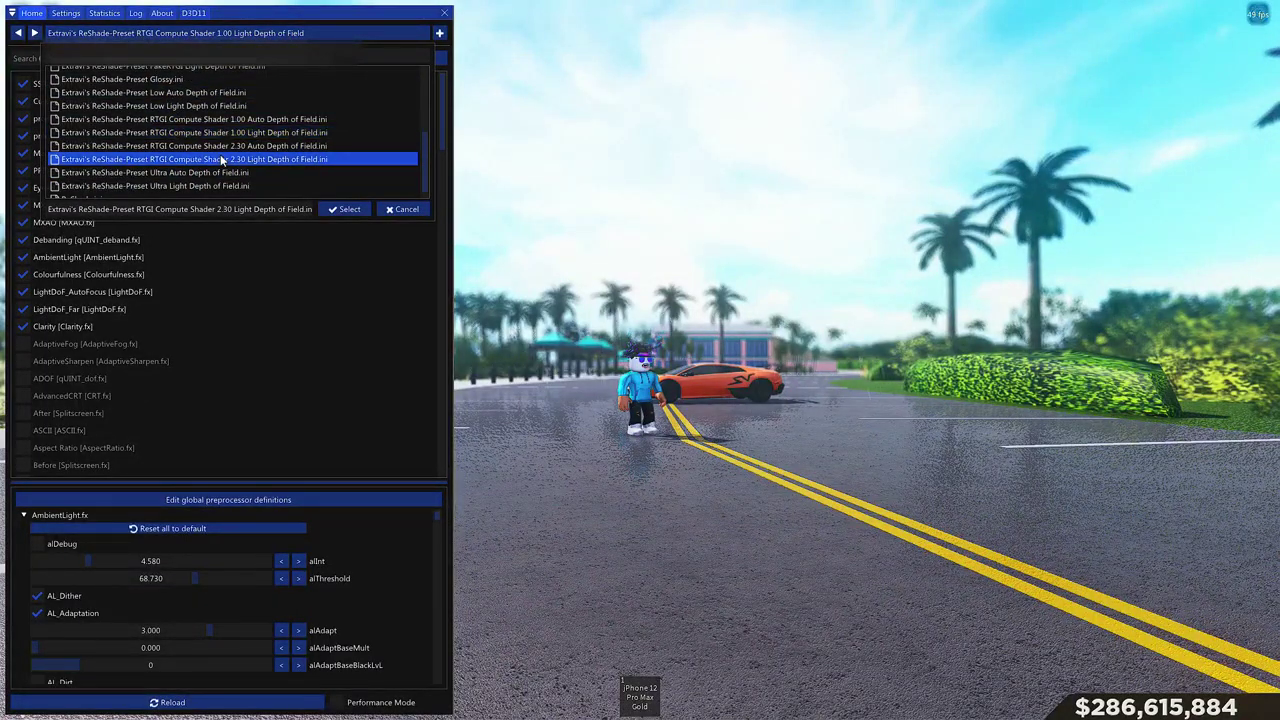
{"action": "left_click", "coordinate": [348, 210]}
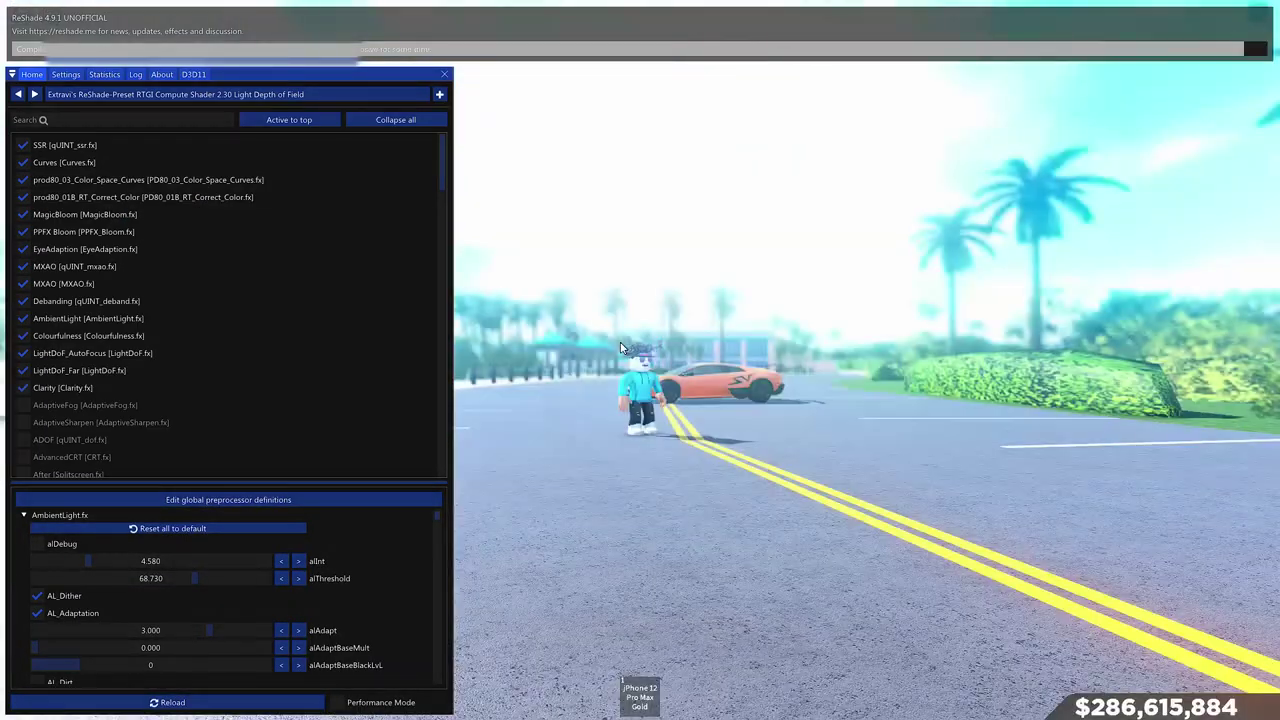
{"action": "key", "text": "Home"}
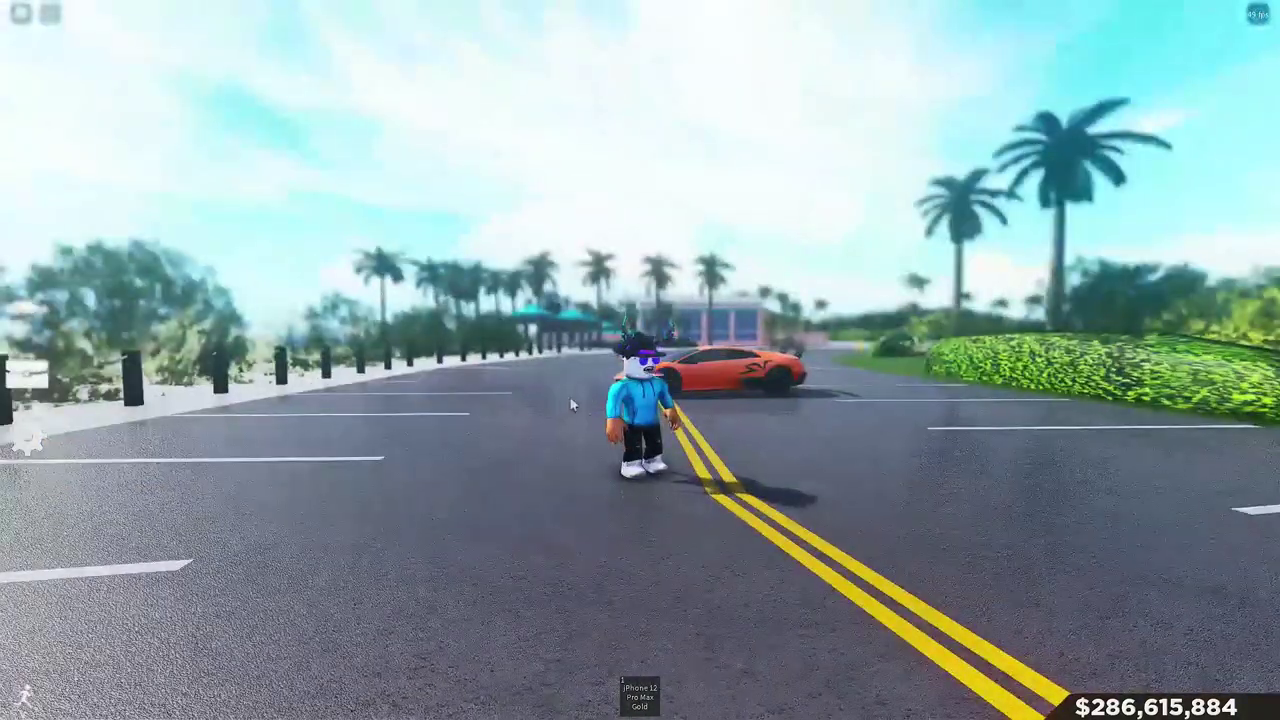
- Load the Ultra Auto Depth of Field preset and walk around the car to inspect it with the overlay closed
{"action": "key", "text": "Home"}
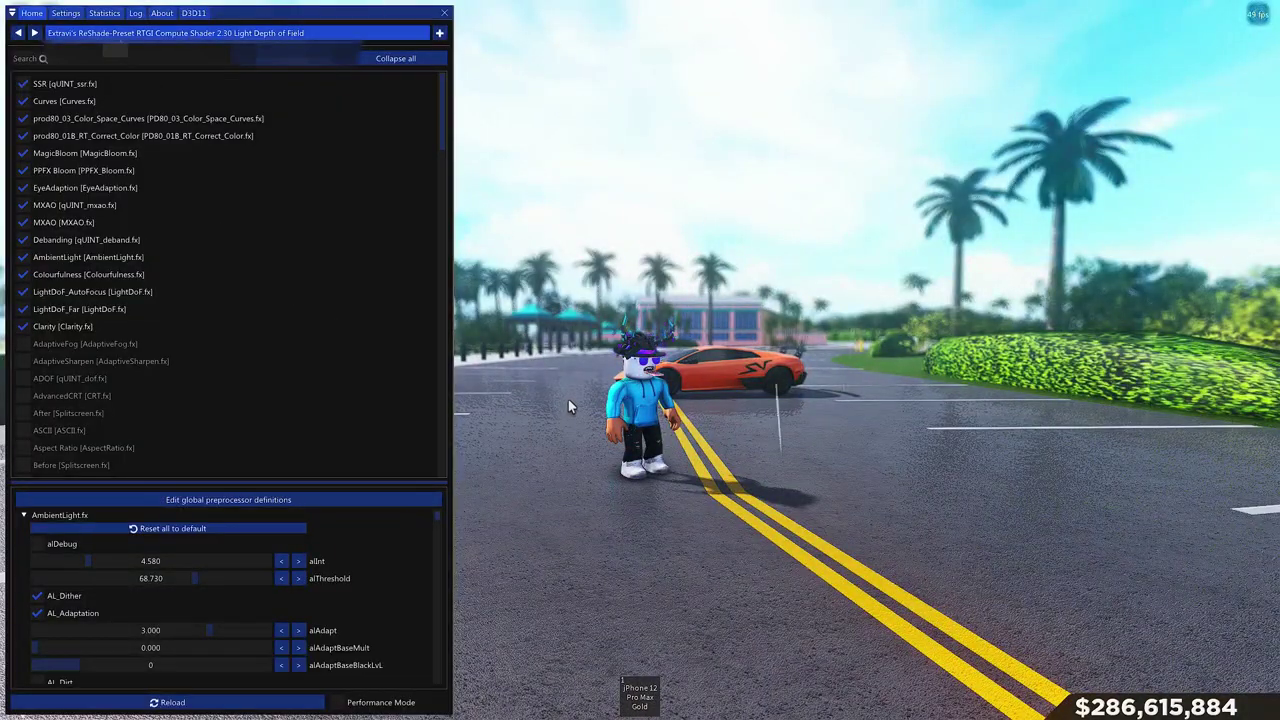
{"action": "left_click", "coordinate": [119, 35]}
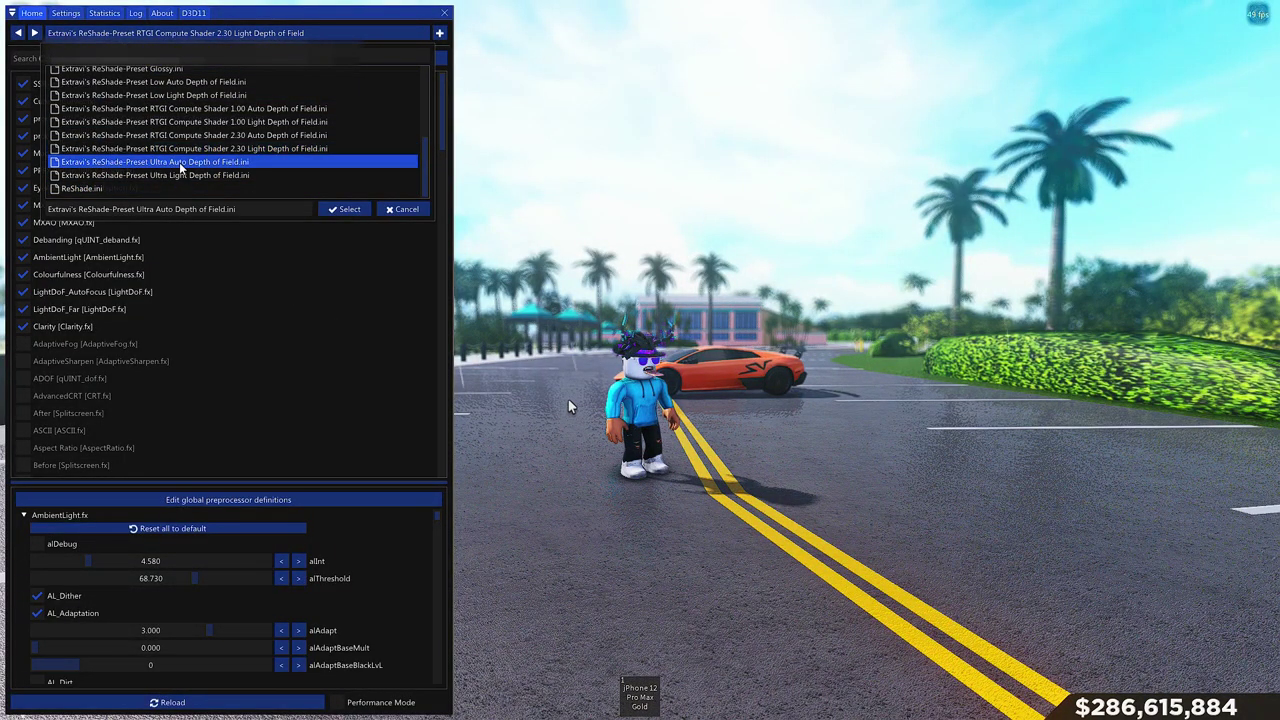
{"action": "left_click", "coordinate": [344, 209]}
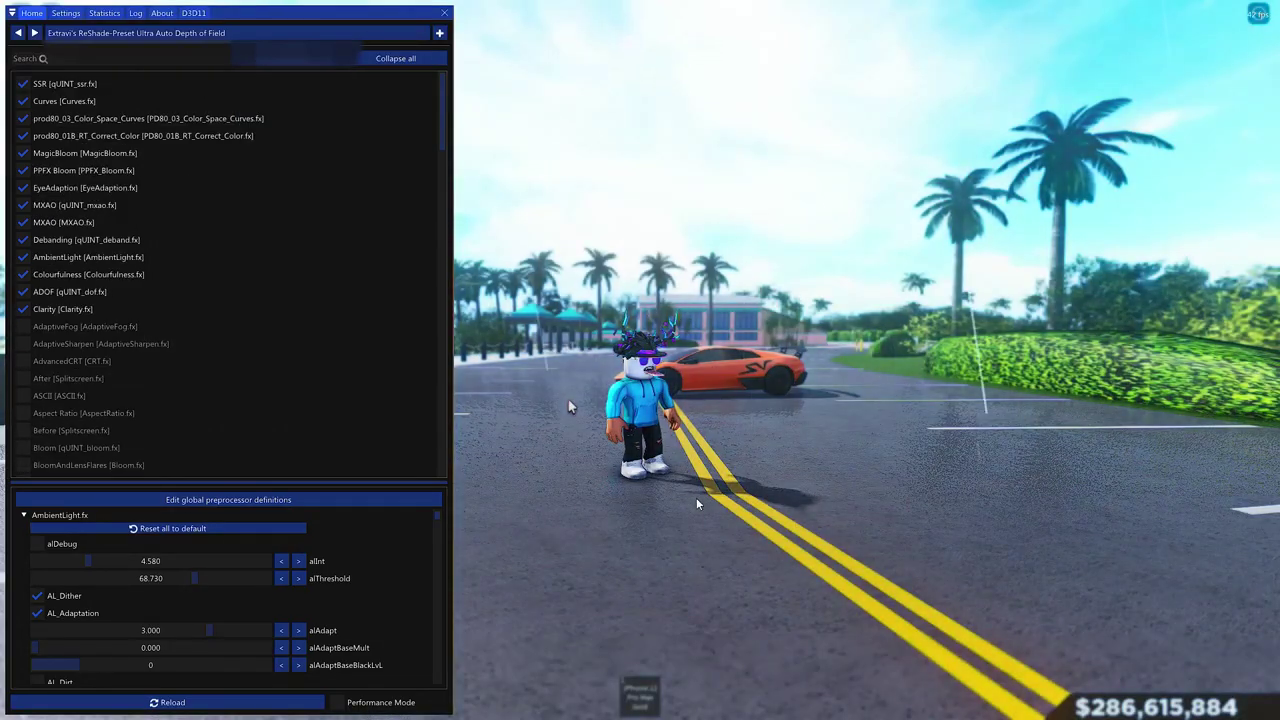
{"action": "key", "text": "Home"}
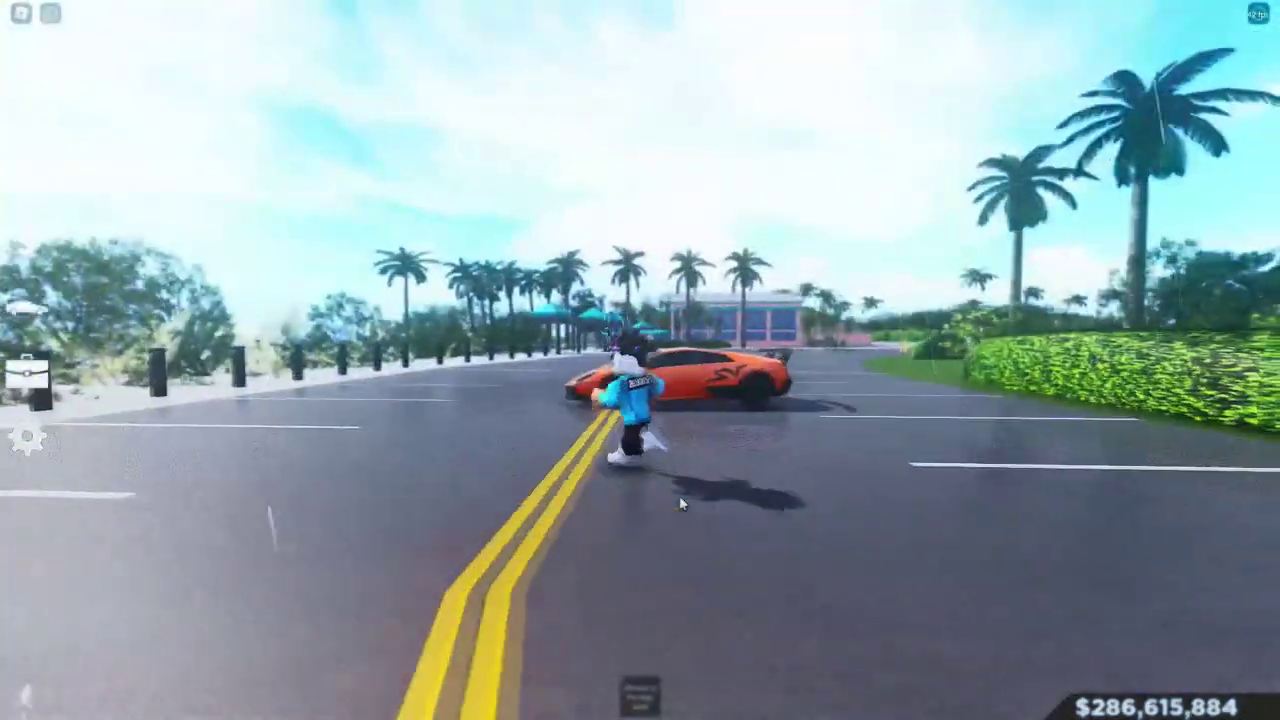
{"action": "key", "text": "w"}
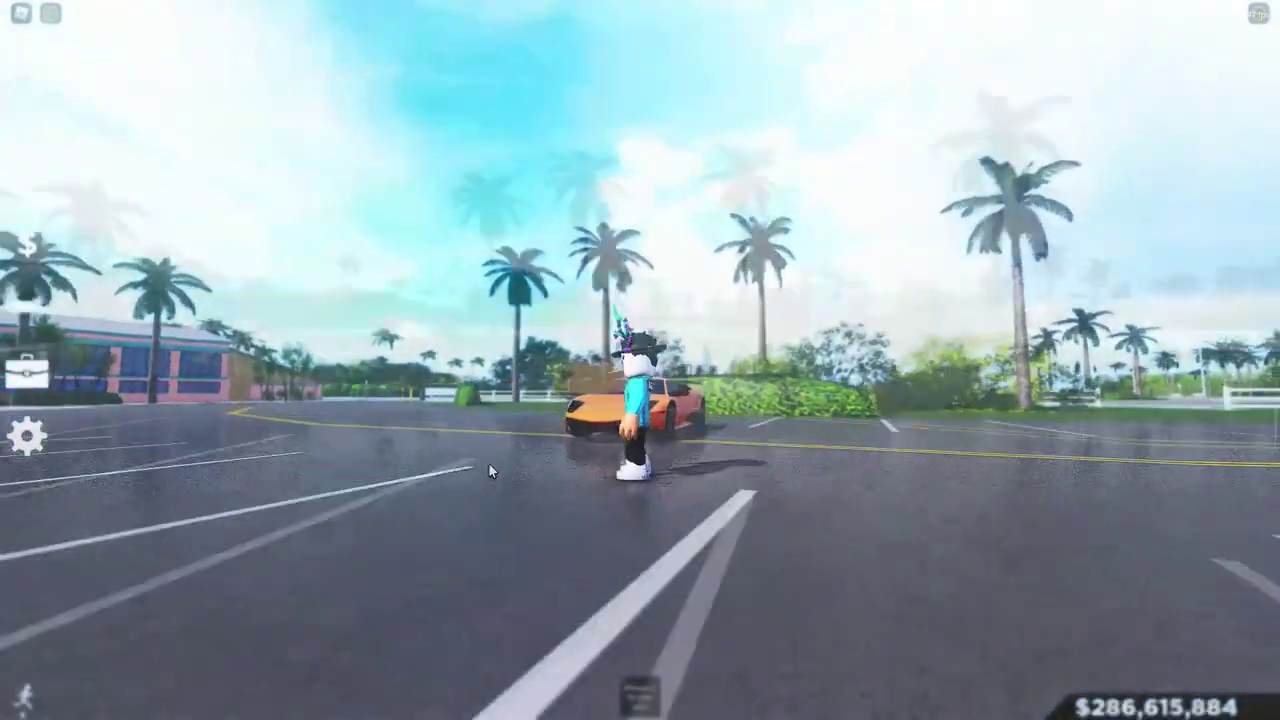
- Load the Ultra Light Depth of Field preset and look at the car and parking lot with the overlay closed
{"action": "key", "text": "Home"}
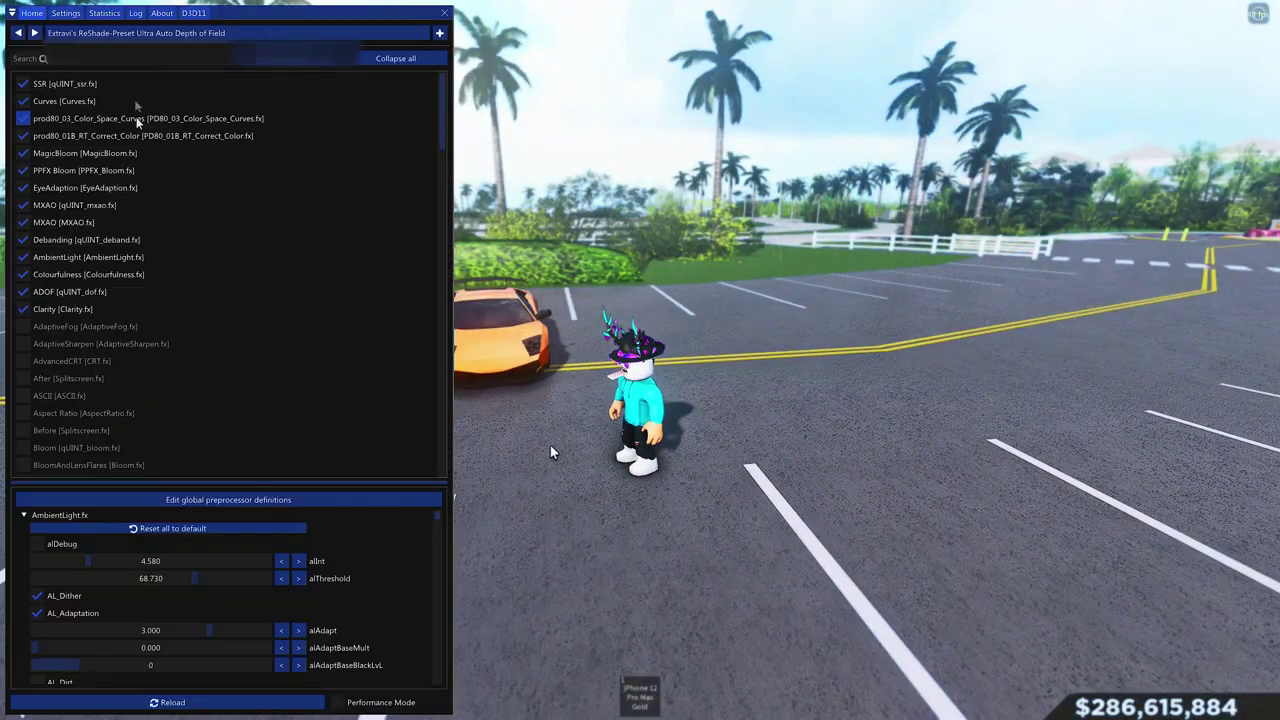
{"action": "left_click", "coordinate": [155, 33]}
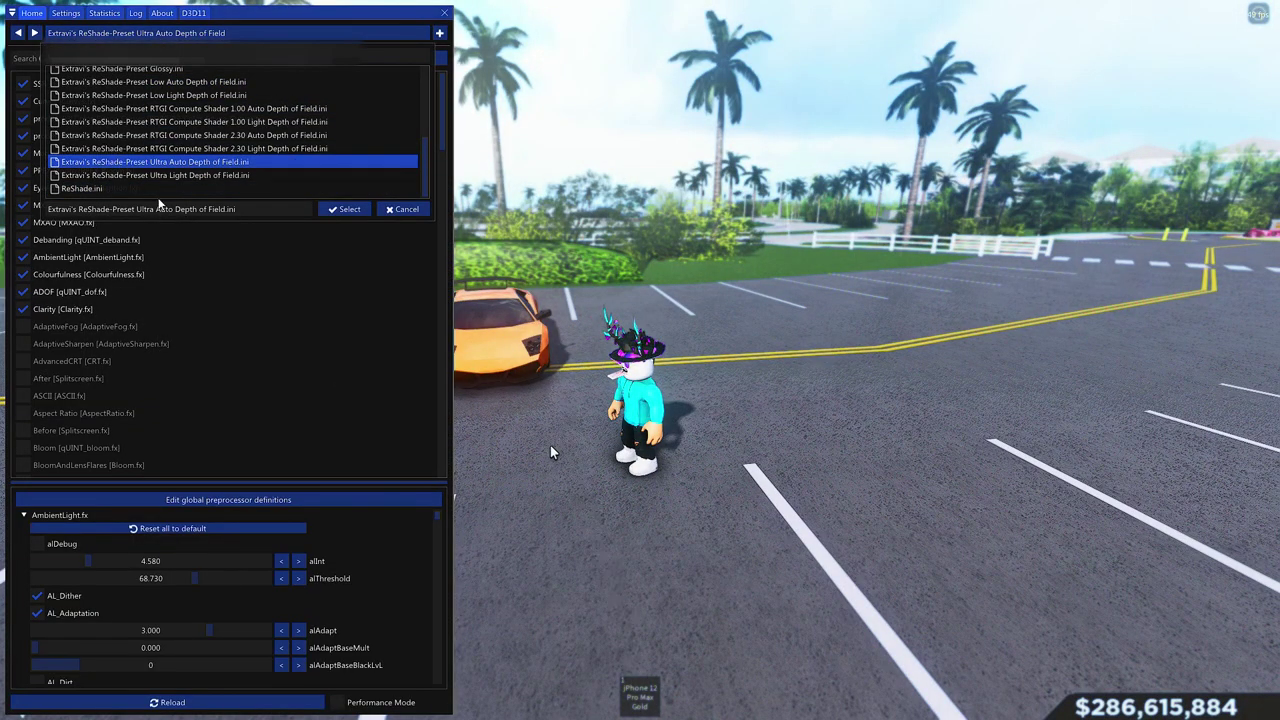
{"action": "left_click", "coordinate": [344, 208]}
{"action": "key", "text": "Home"}
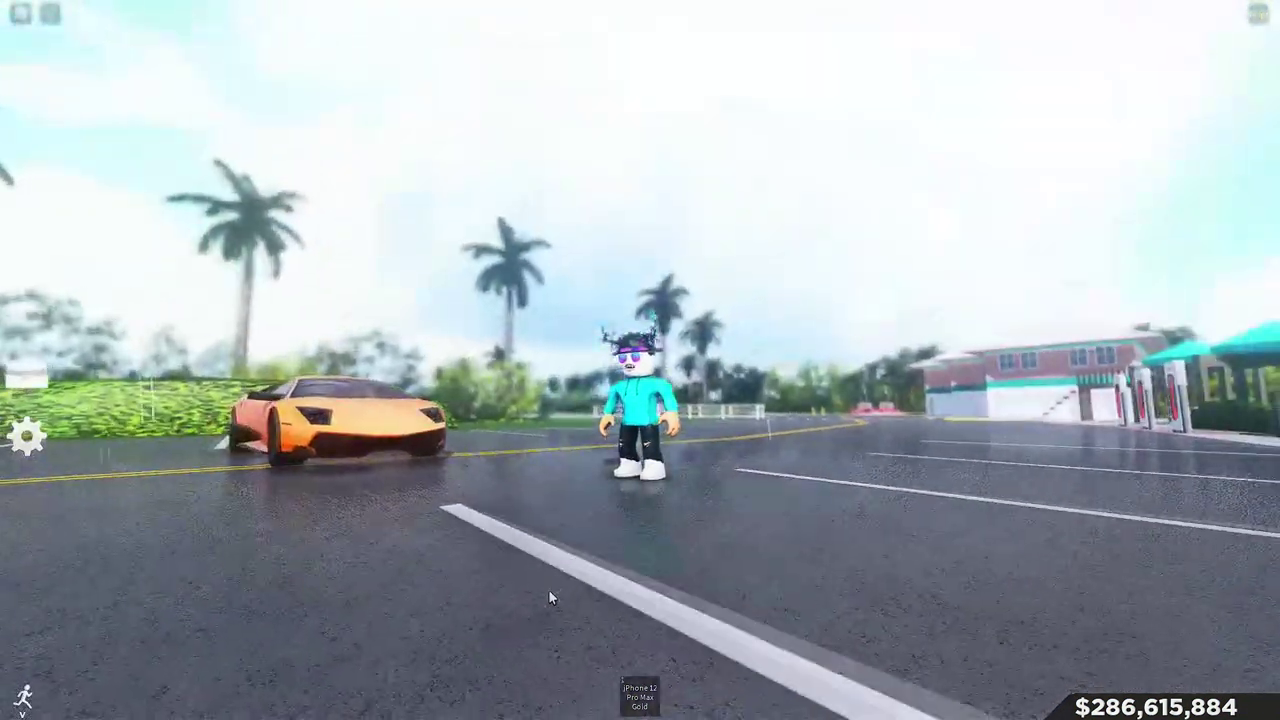
- Load the Ultra Auto Depth of Field preset, look through its list of effects, and close the overlay
{"action": "key", "text": "Home"}
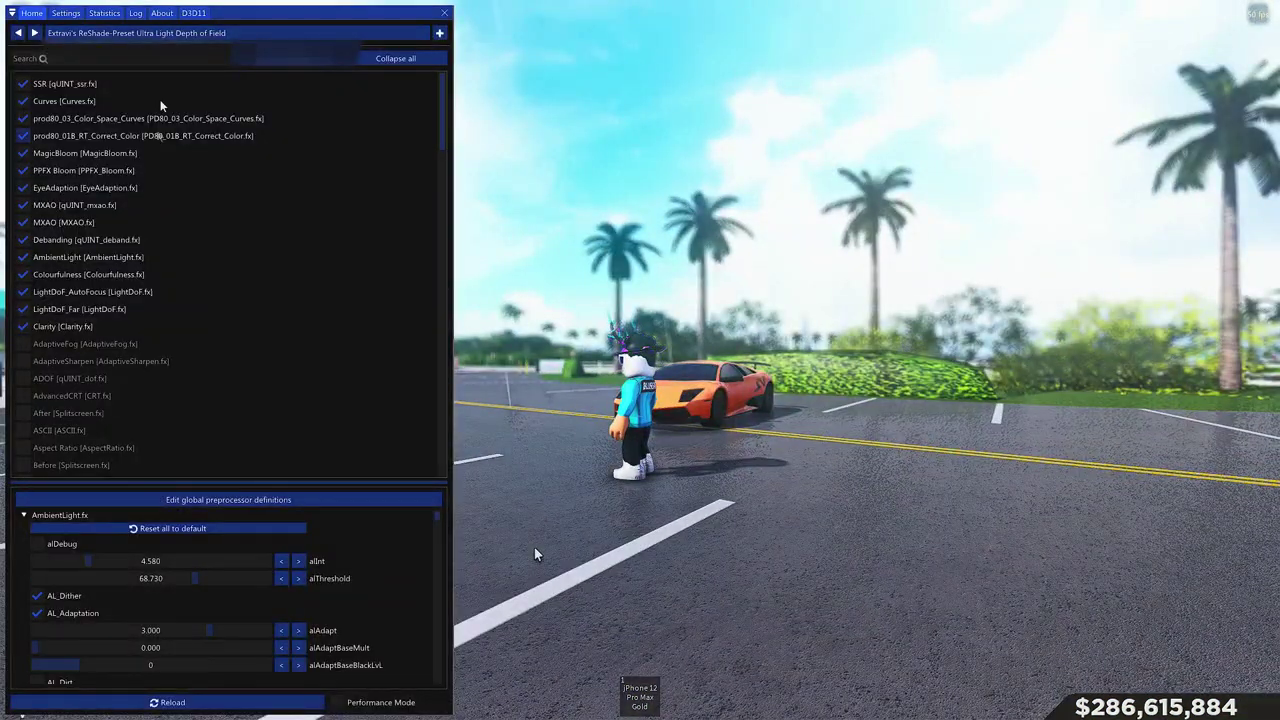
{"action": "left_click", "coordinate": [93, 33]}
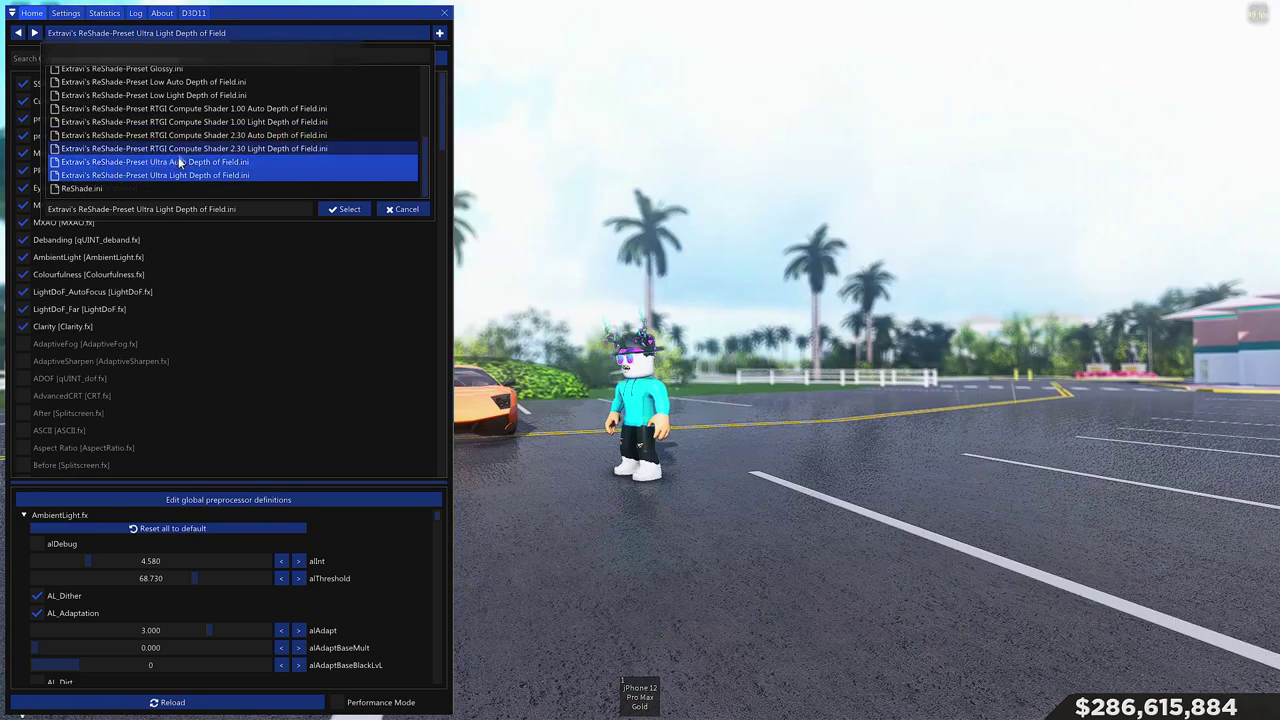
{"action": "double_click", "coordinate": [136, 106]}
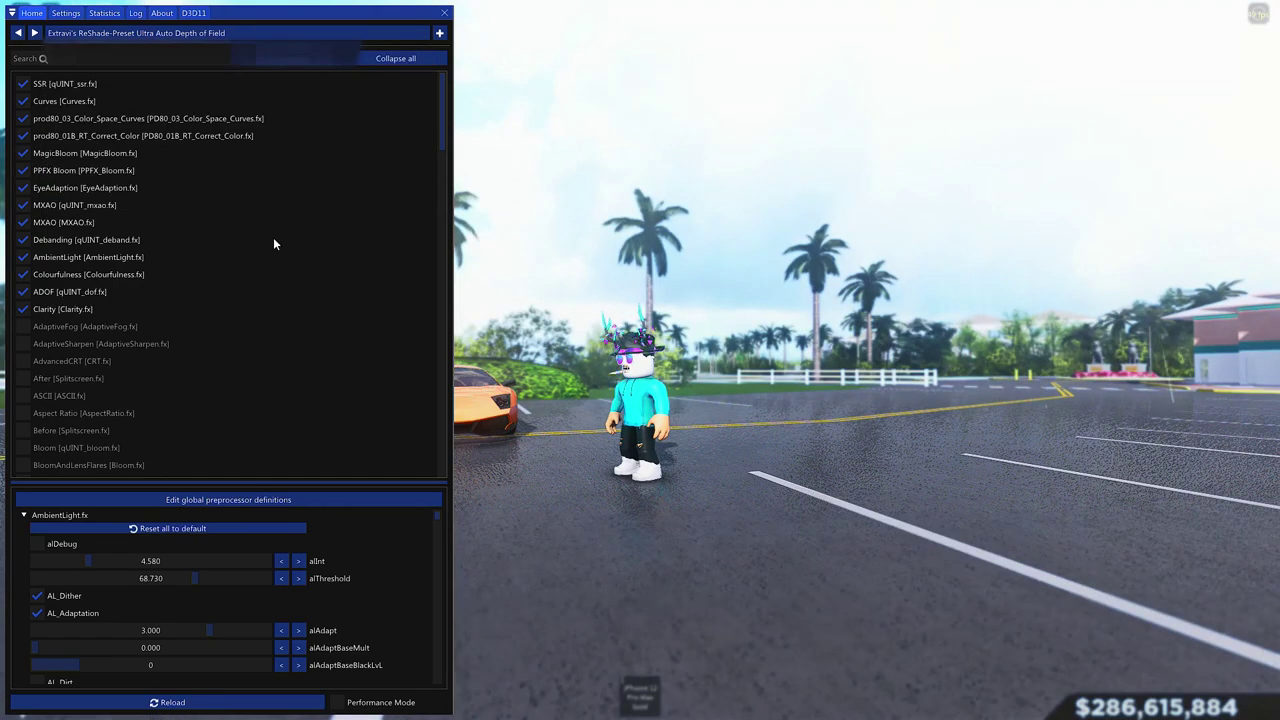
{"action": "scroll", "coordinate": [149, 283], "scroll_direction": "down", "scroll_amount": 8}
{"action": "left_click_drag", "start_coordinate": [443, 180], "coordinate": [433, 296]}
{"action": "left_click_drag", "start_coordinate": [440, 188], "coordinate": [424, 87]}
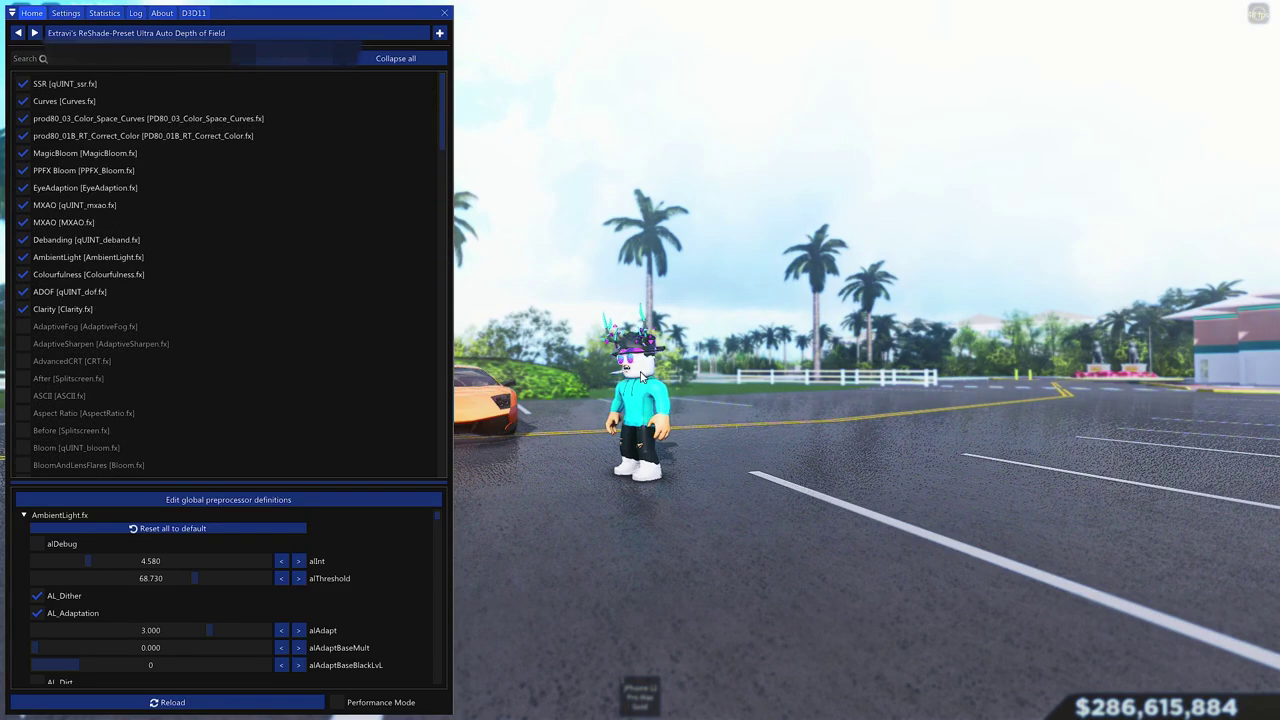
{"action": "key", "text": "Home"}
- Walk to the orange car, get in, and drive out of the parking lot to the traffic-light intersection
{"action": "key", "text": "w"}
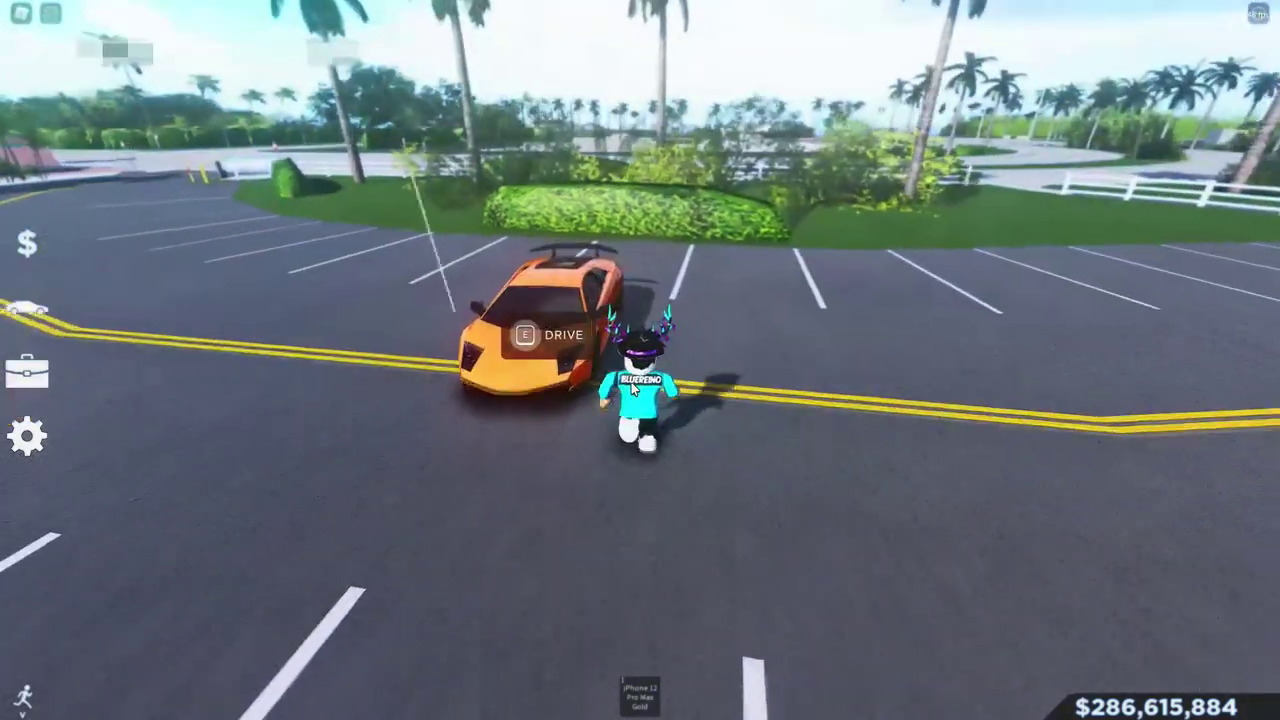
{"action": "key", "text": "e"}
{"action": "key", "text": "e"}
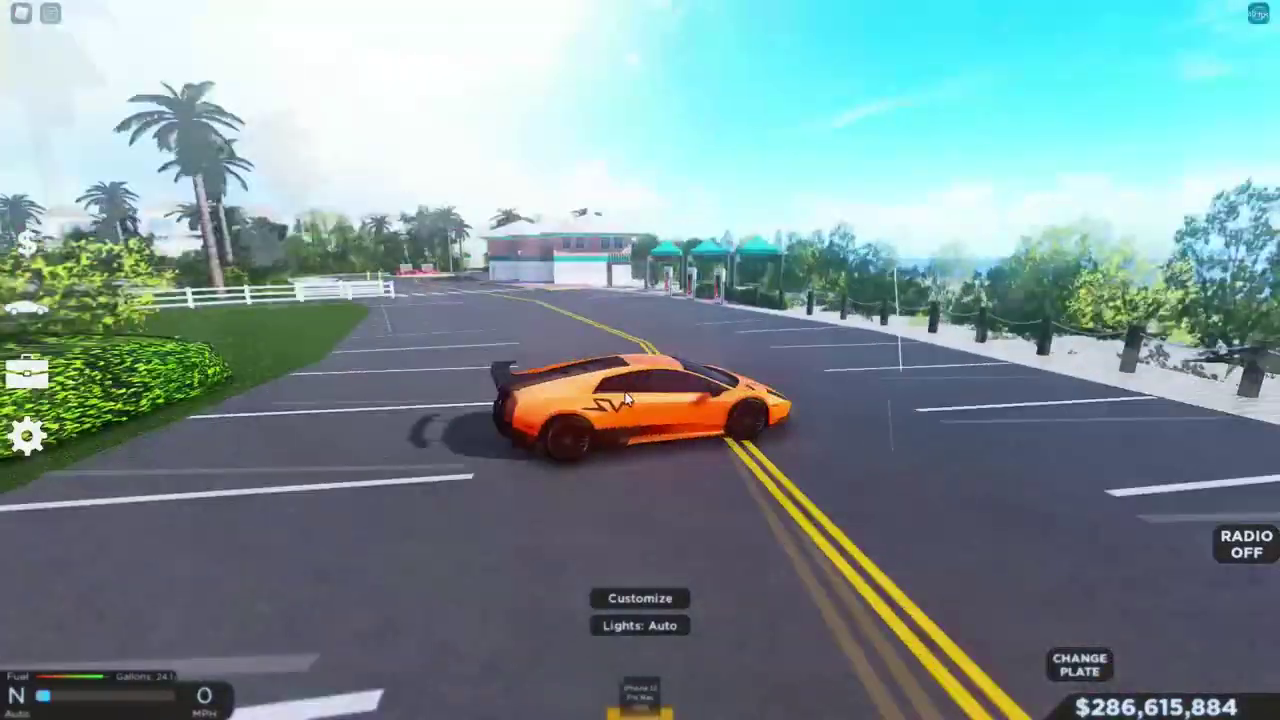
{"action": "key", "text": "w"}
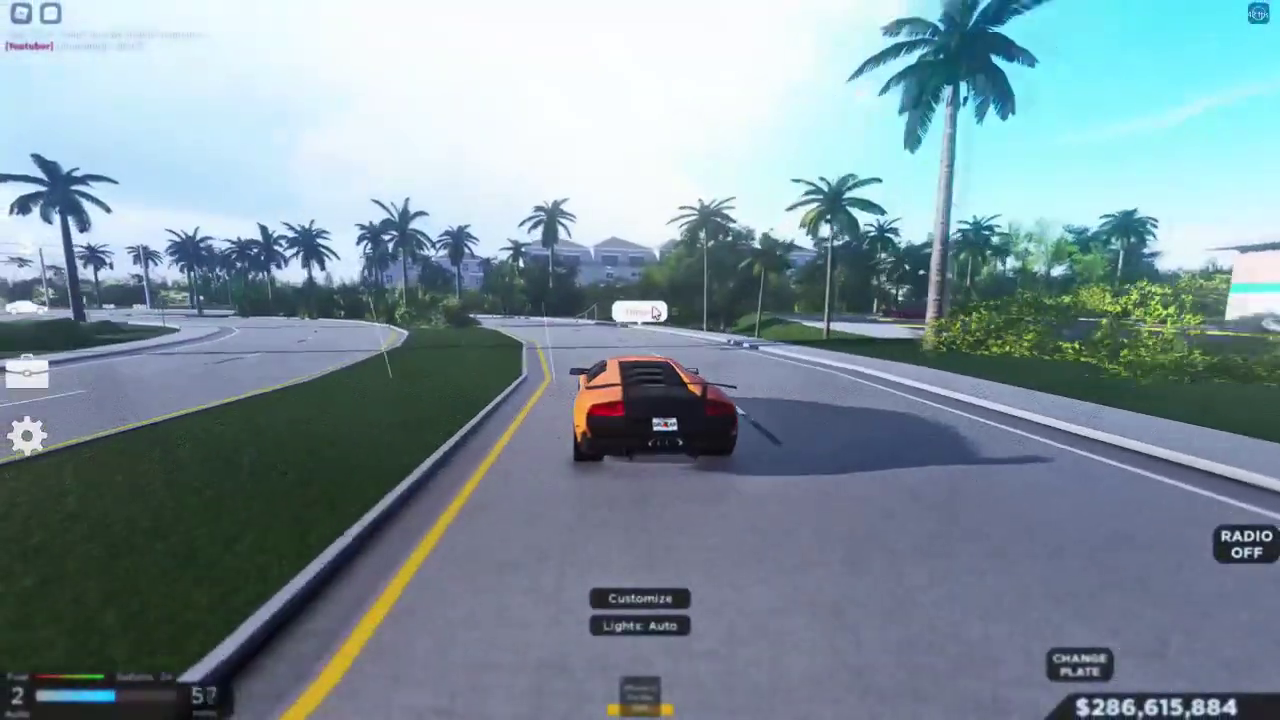
{"action": "key", "text": "a"}
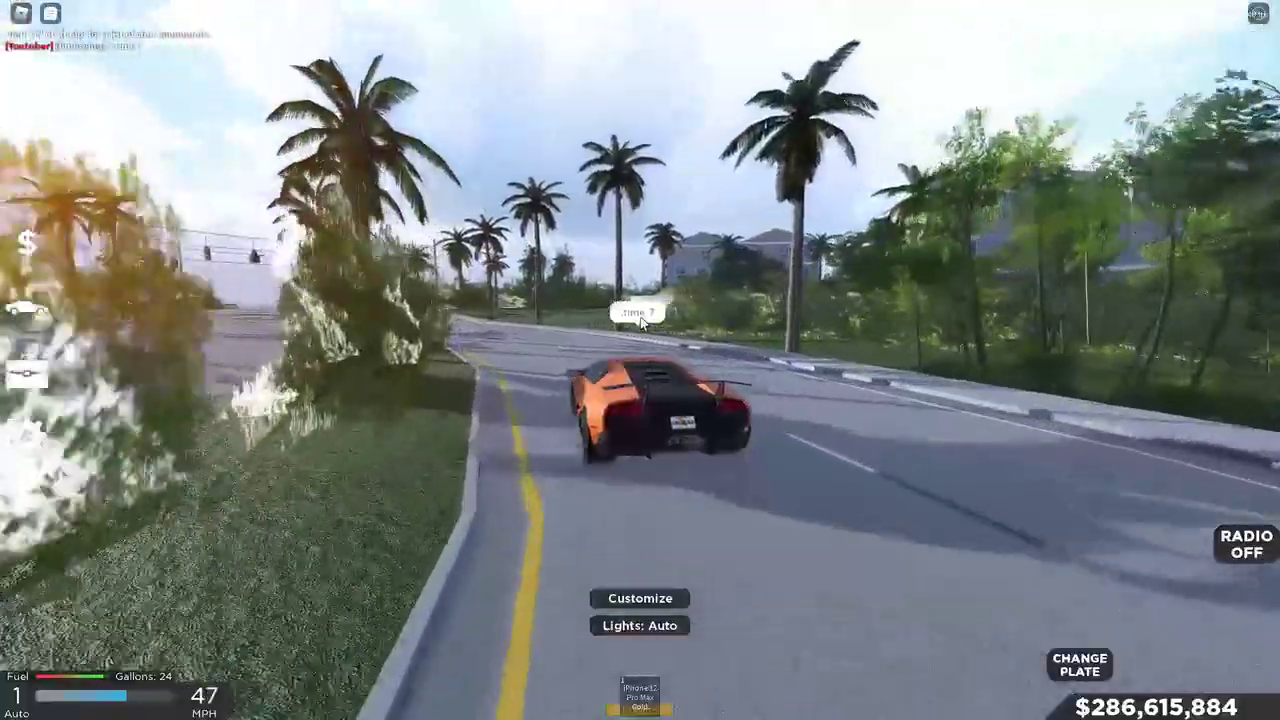
{"action": "key", "text": "w"}
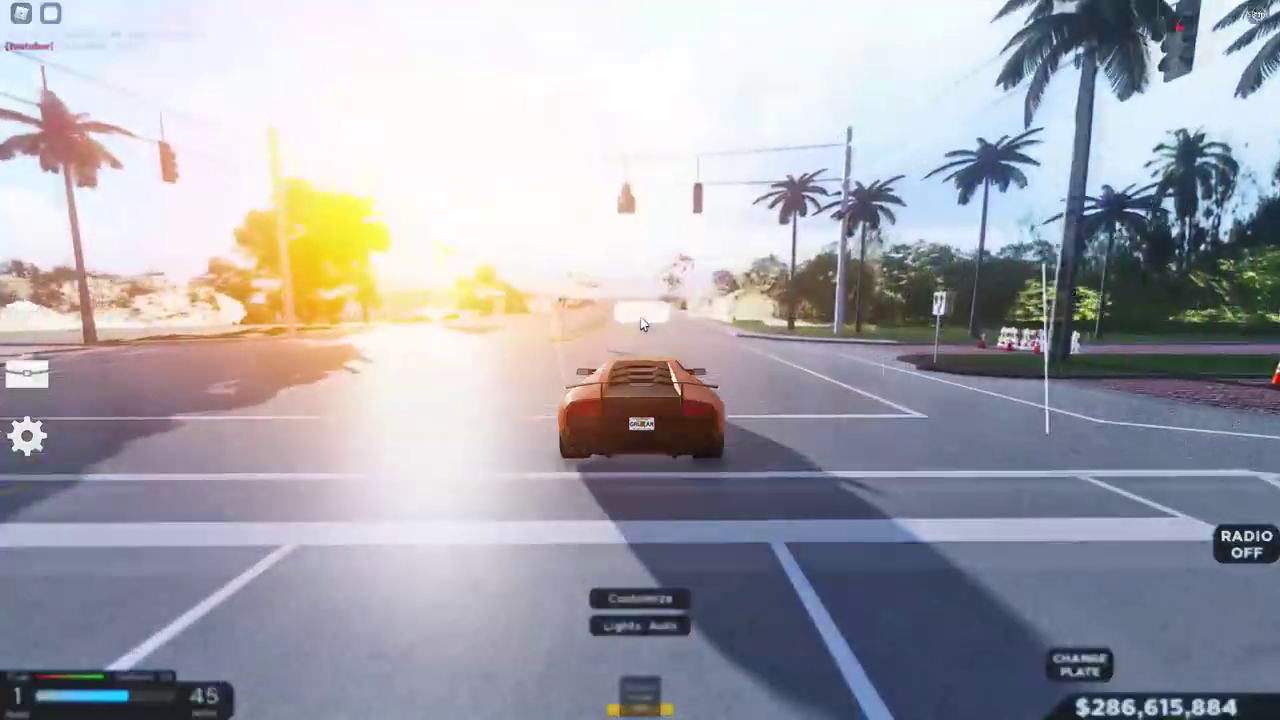
- Drive straight through the intersection and accelerate along the coastal highway, viewing the car from the side
{"action": "key", "text": "w"}
{"action": "key", "text": "w"}
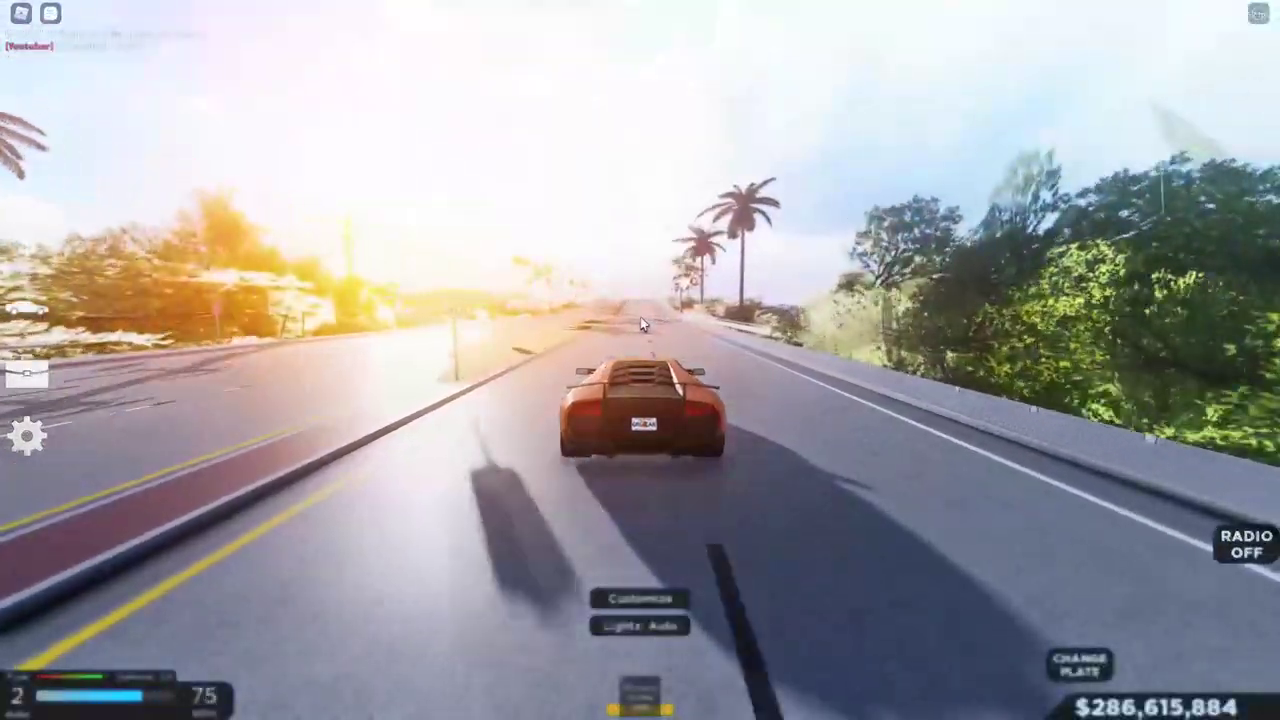
{"action": "key", "text": "w"}
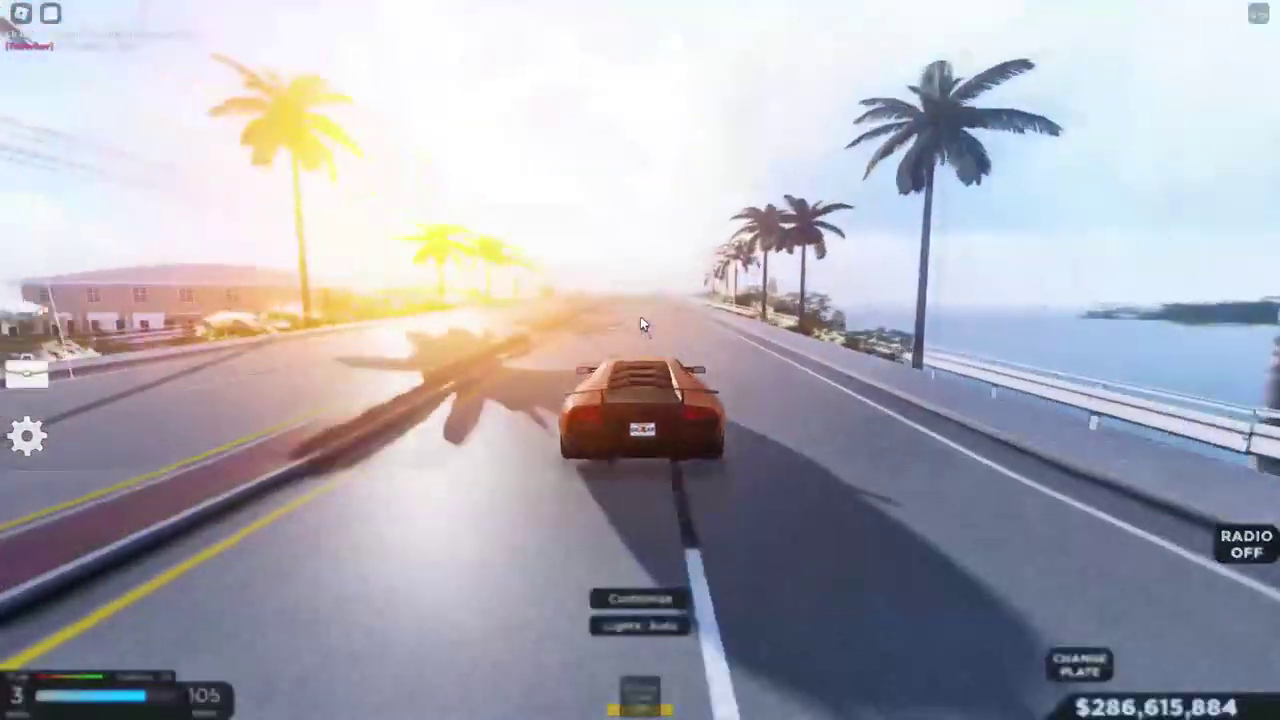
{"action": "key", "text": "d"}
{"action": "key", "text": "w"}
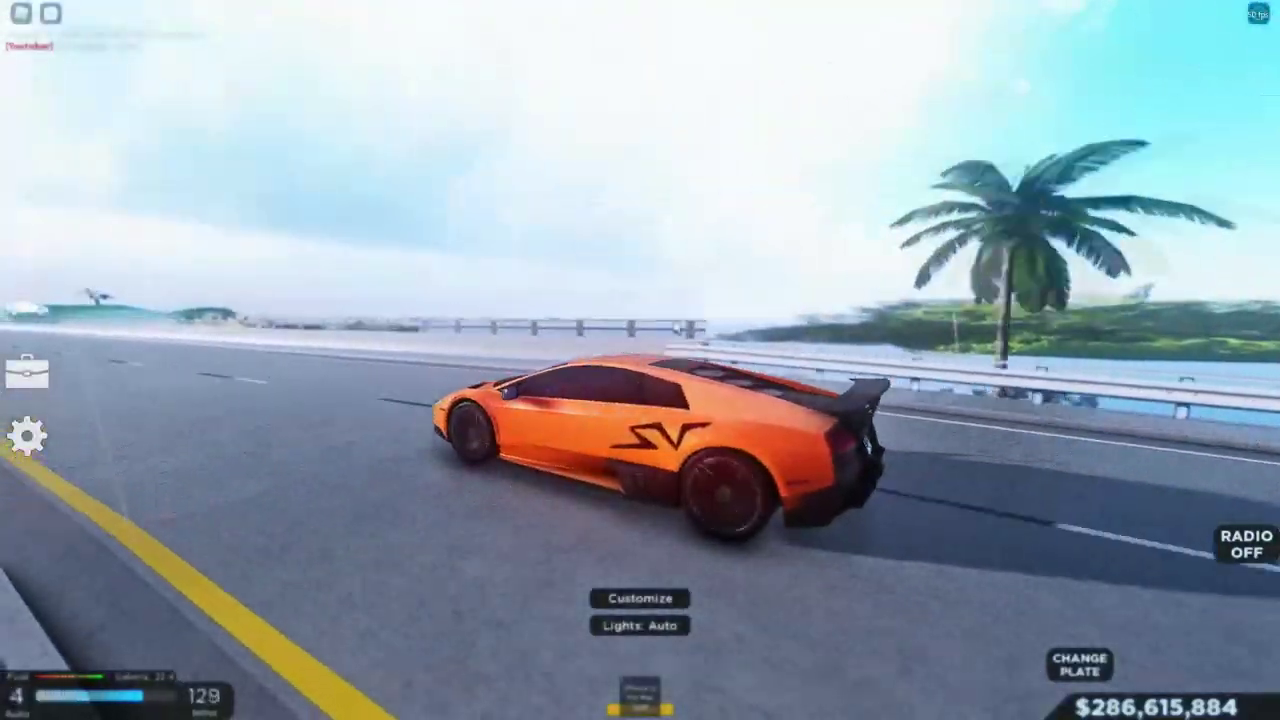
{"action": "scroll", "coordinate": [670, 325], "scroll_direction": "down", "scroll_amount": 2}
{"action": "key", "text": "w"}
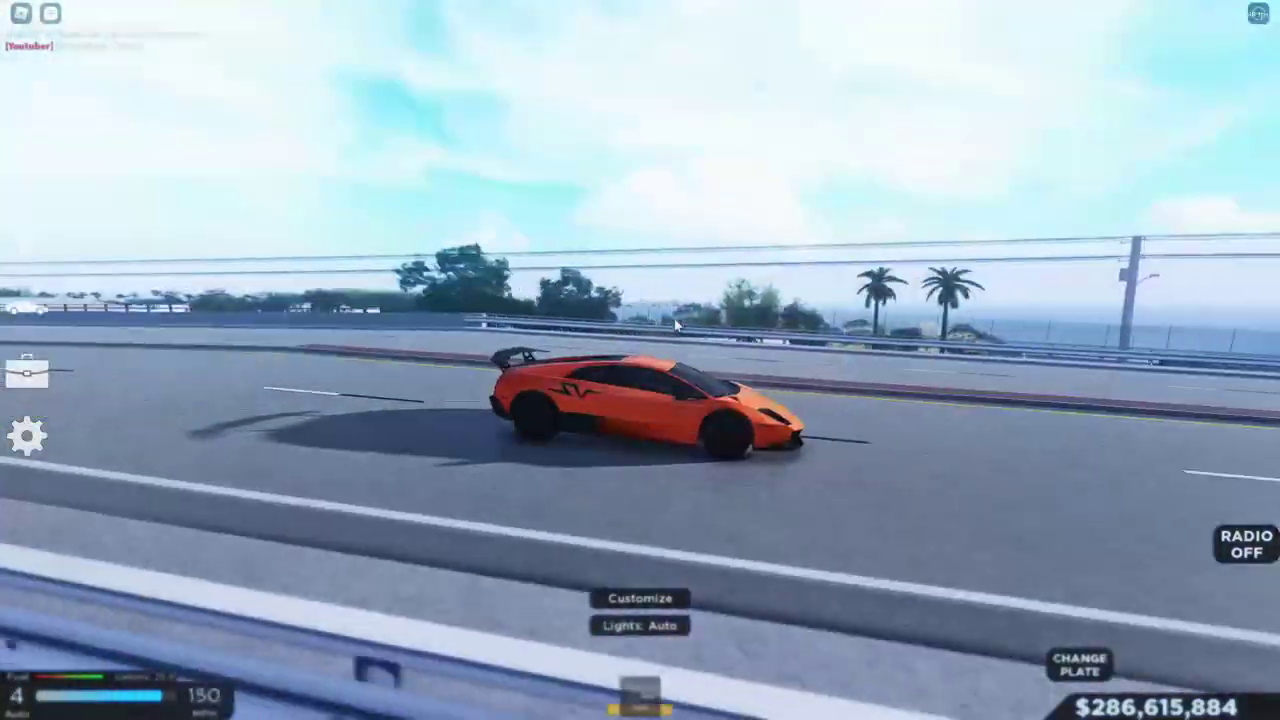
- Continue along the tree-lined highway into Bonita Springs and slow the car down beside the water
{"action": "key", "text": "w"}
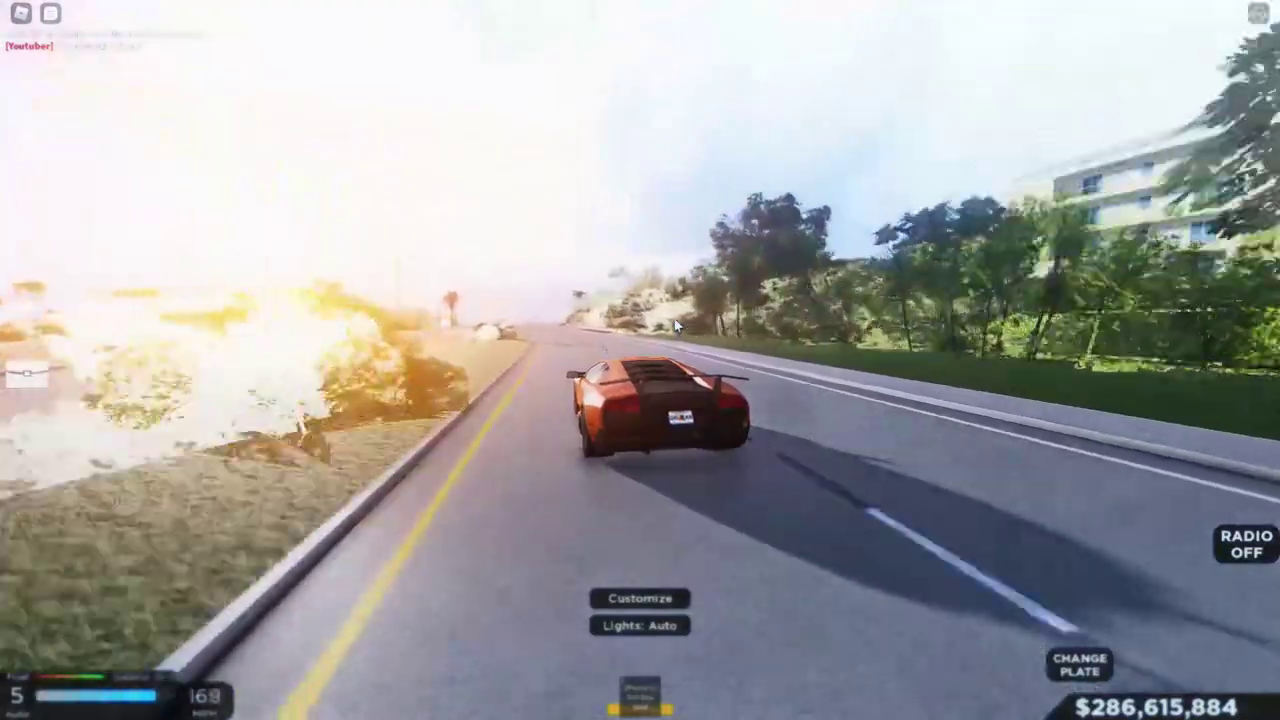
{"action": "key", "text": "w"}
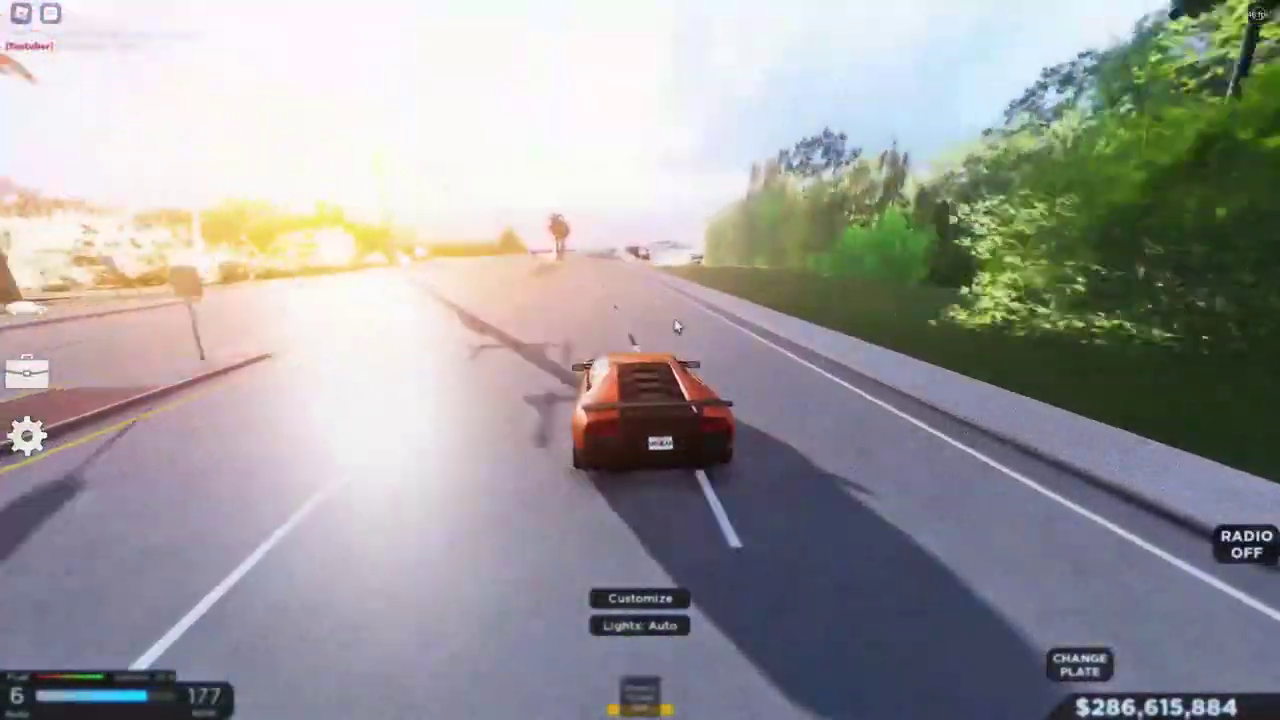
{"action": "key", "text": "s"}
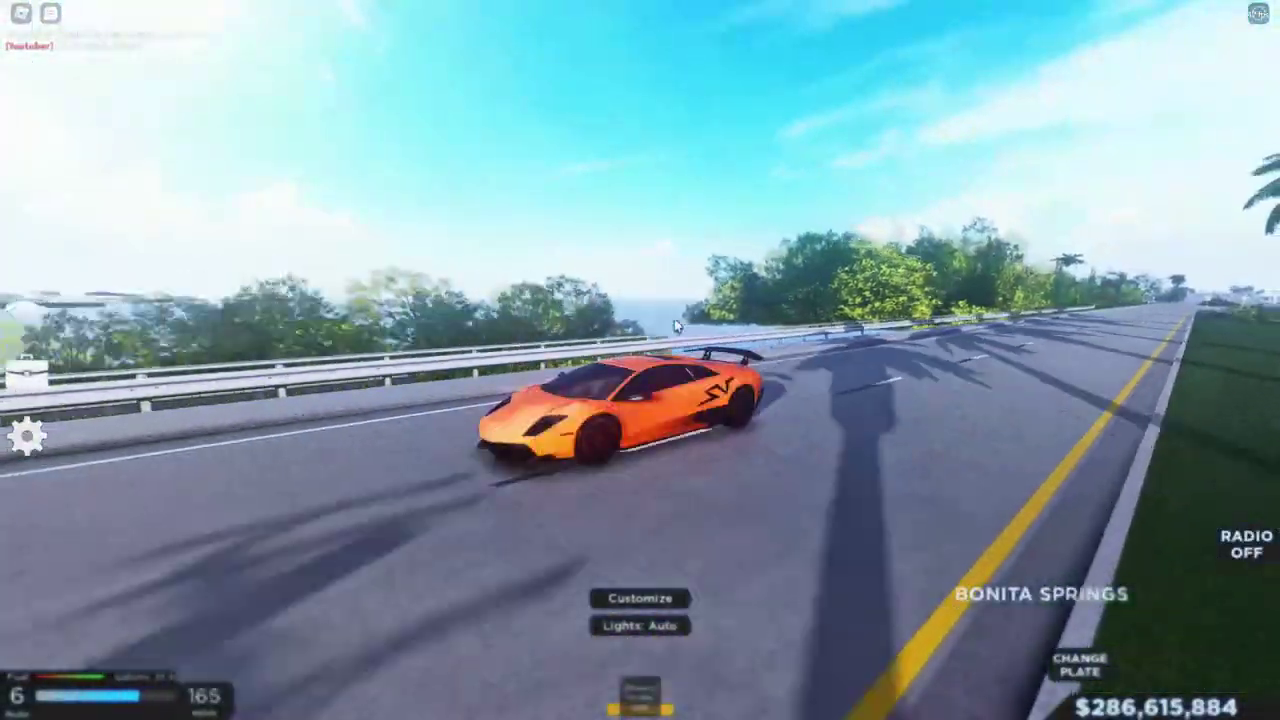
{"action": "key", "text": "s"}
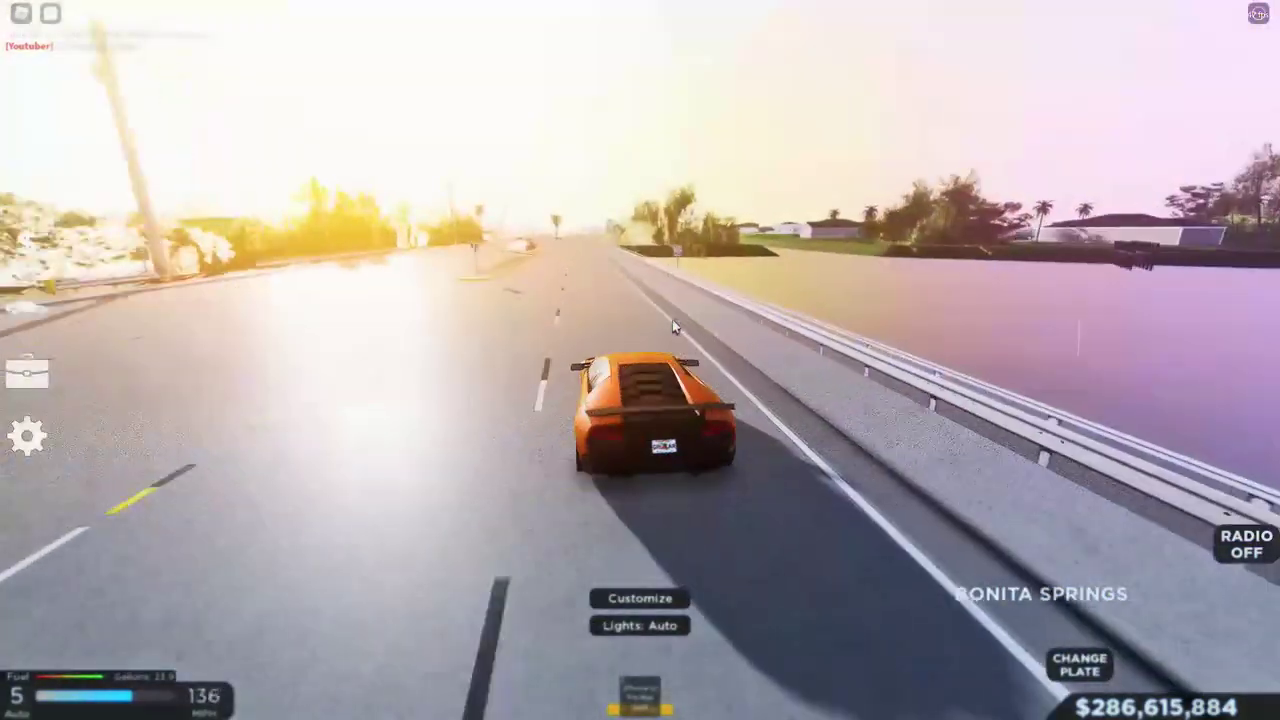
- Open the game menu to look at its settings and player list, and resume driving
{"action": "key", "text": "Escape"}
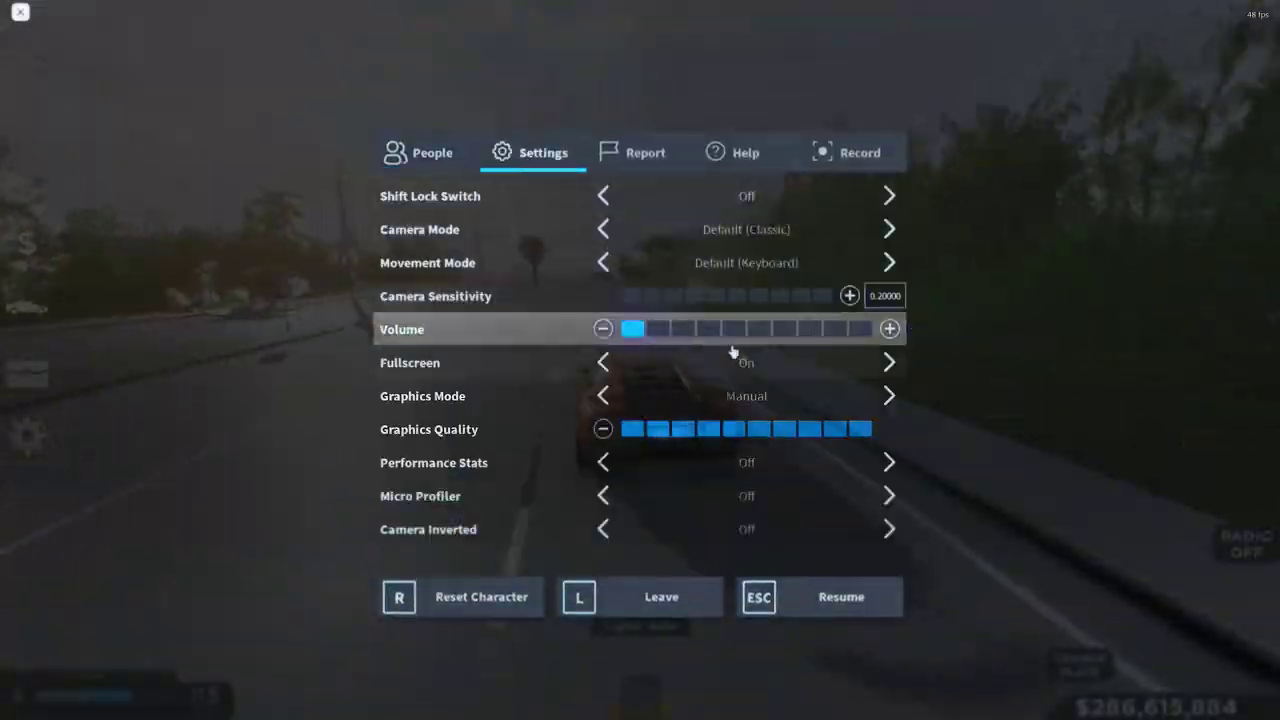
{"action": "key", "text": "Escape"}
{"action": "key", "text": "Escape"}
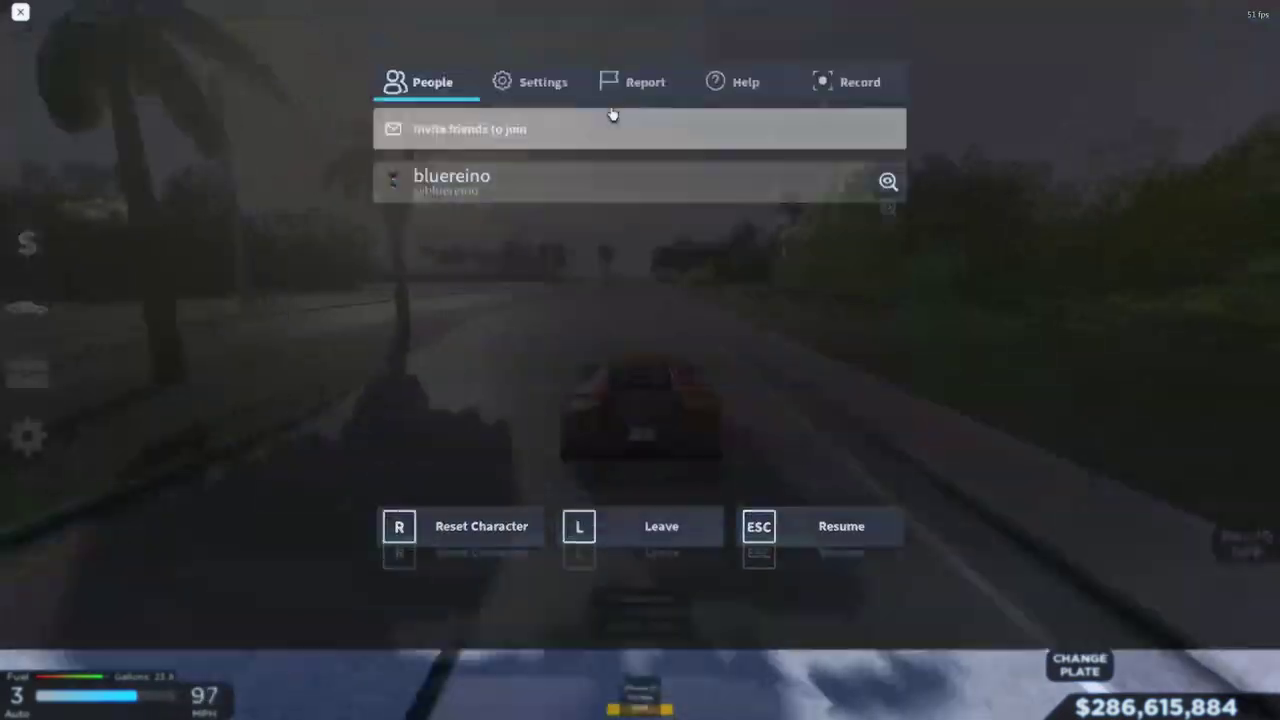
{"action": "key", "text": "Escape"}
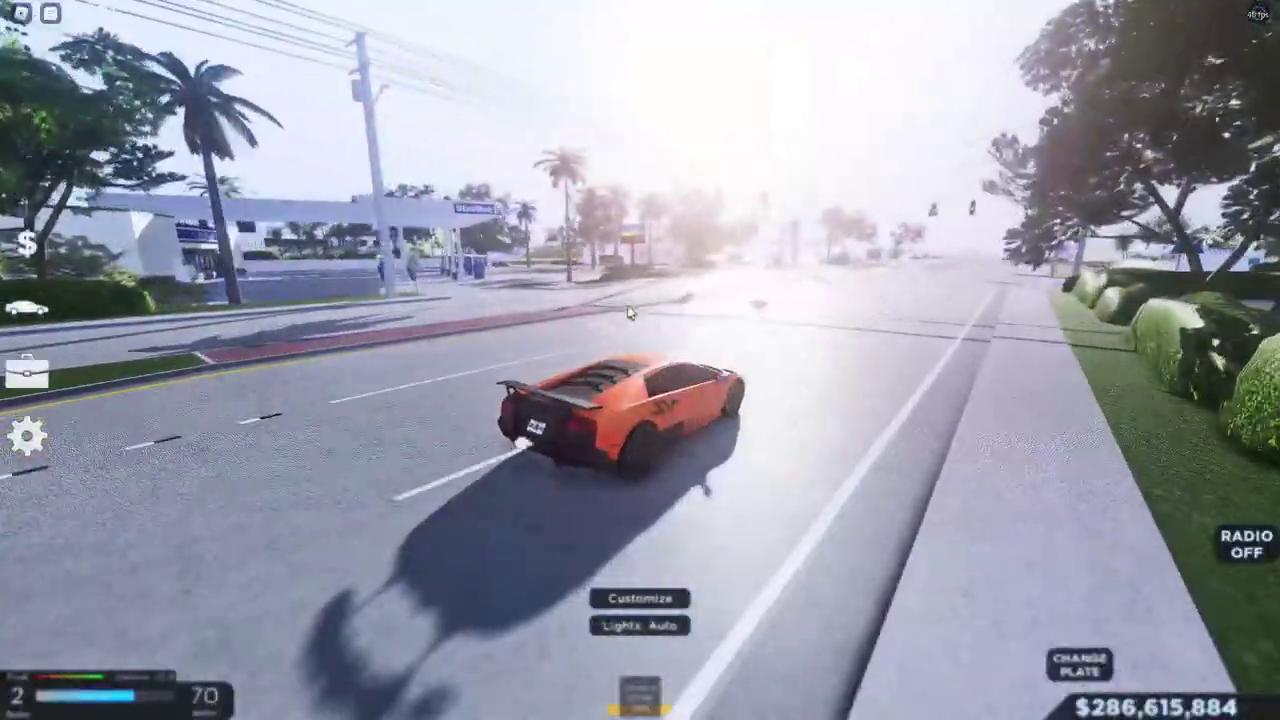
- Turn off the main road at the intersection into the residential street and view the car up close
{"action": "key", "text": "a"}
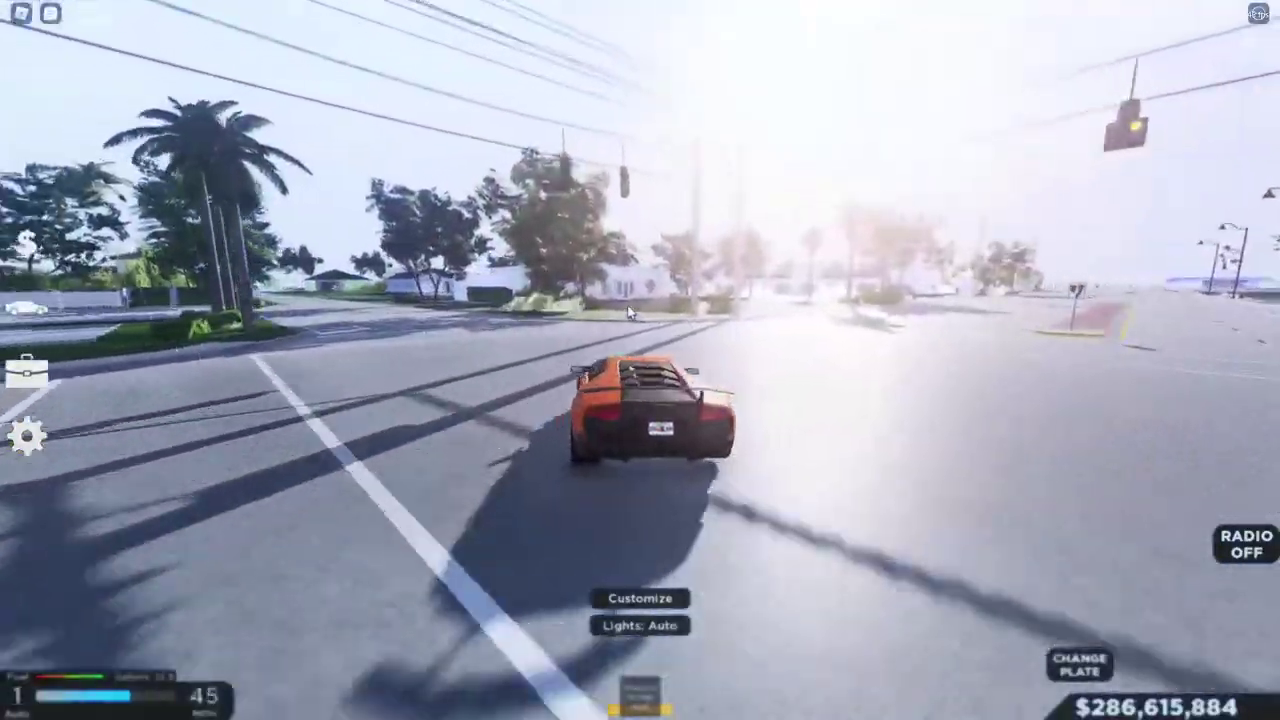
{"action": "key", "text": "w"}
{"action": "key", "text": "d"}
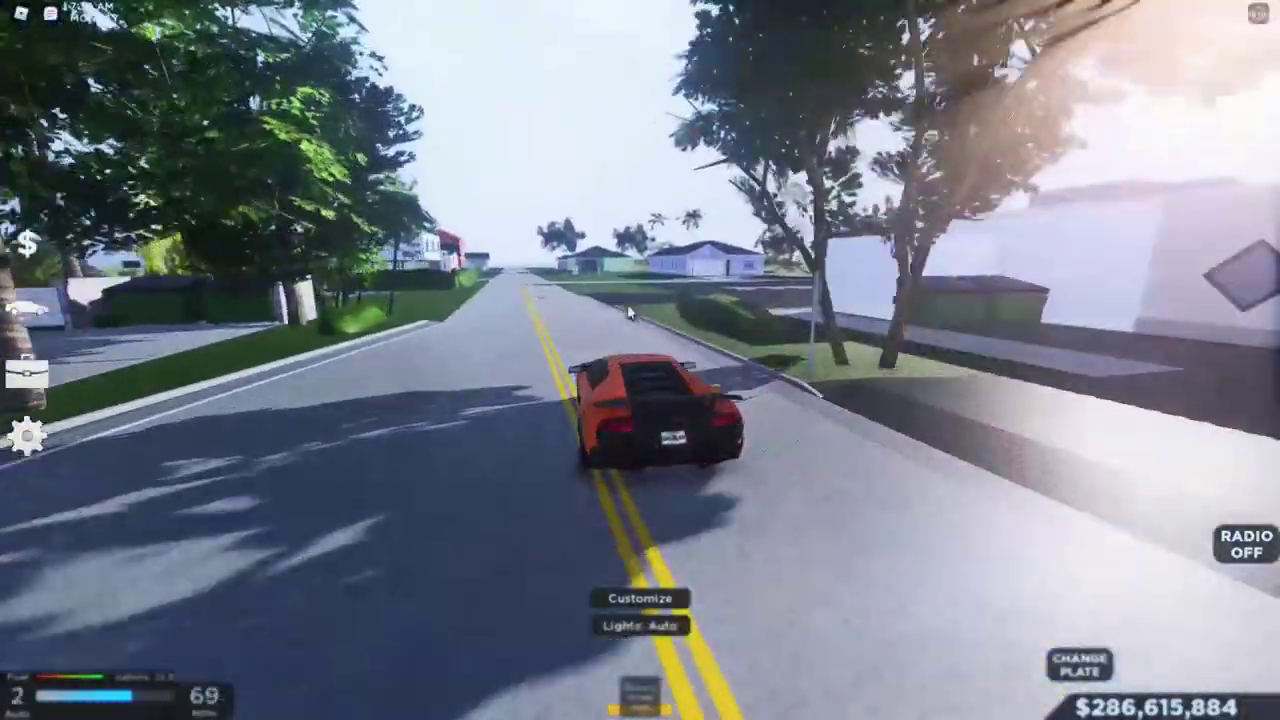
{"action": "key", "text": "a"}
{"action": "scroll", "coordinate": [630, 313], "scroll_direction": "up", "scroll_amount": 5}
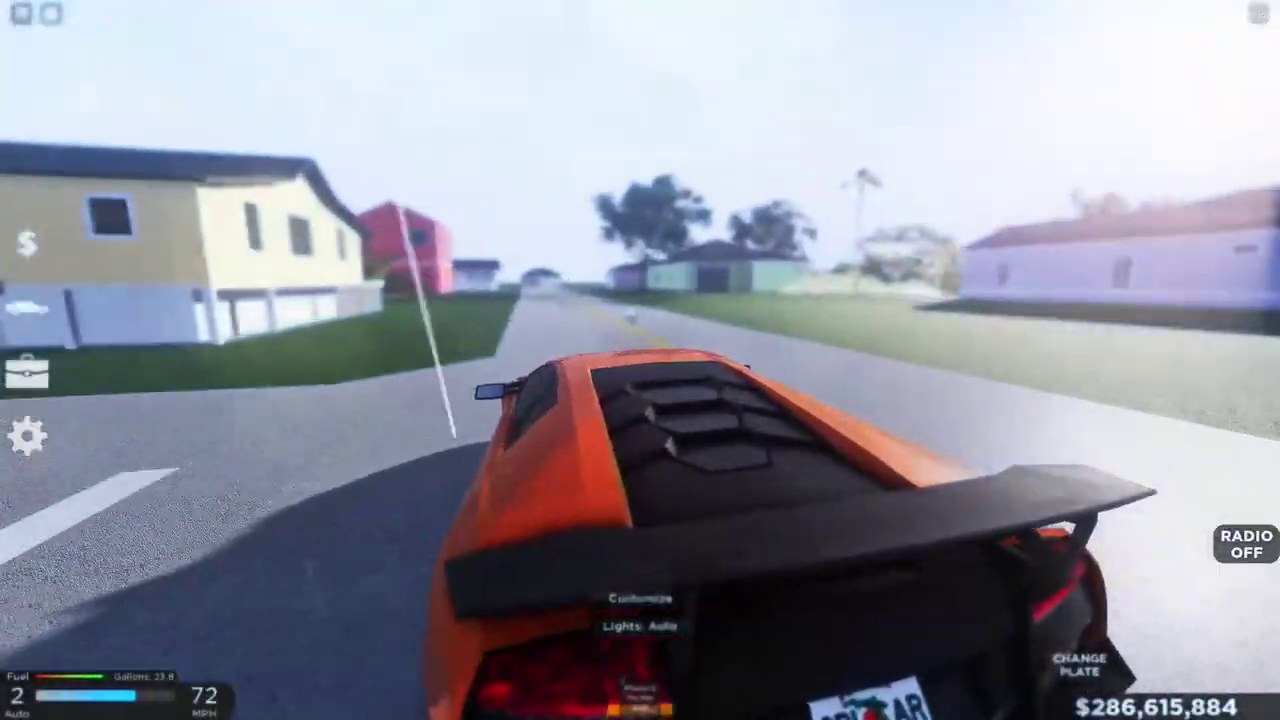
{"action": "scroll", "coordinate": [630, 313], "scroll_direction": "down", "scroll_amount": 5}
- Drive down the residential street, brake at the stop sign, and turn right past the houses
{"action": "key", "text": "w"}
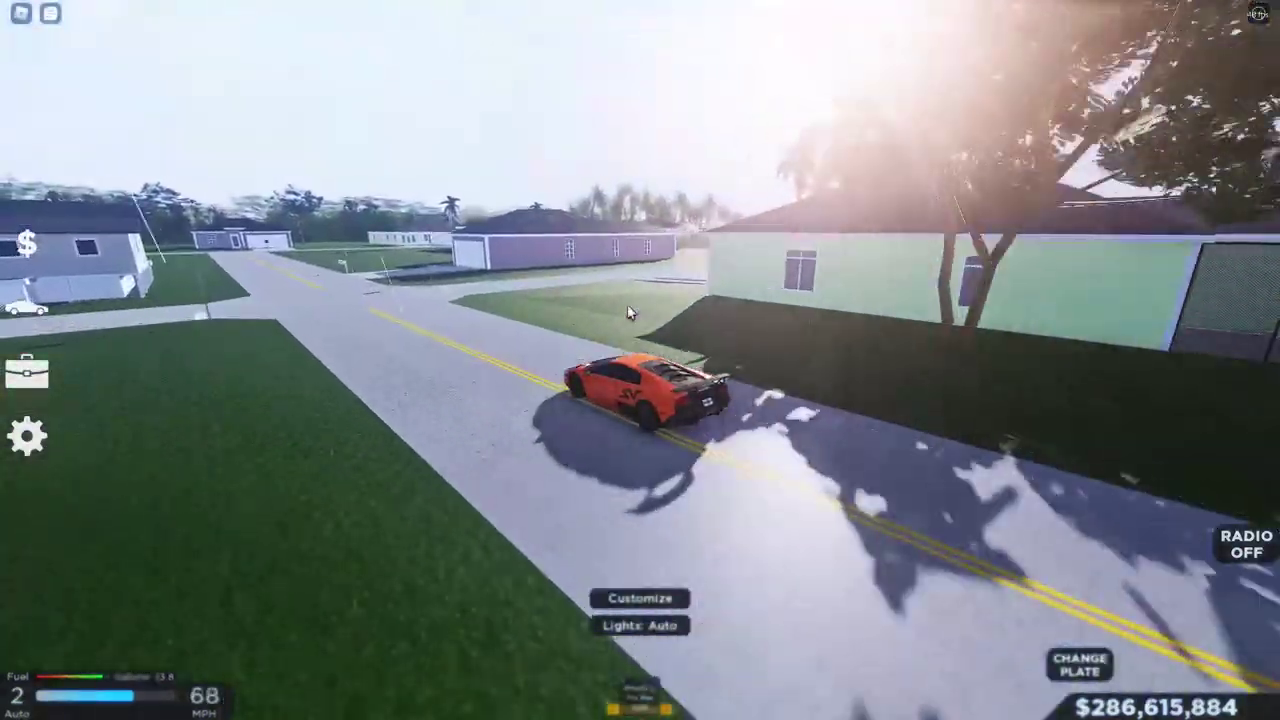
{"action": "key", "text": "d"}
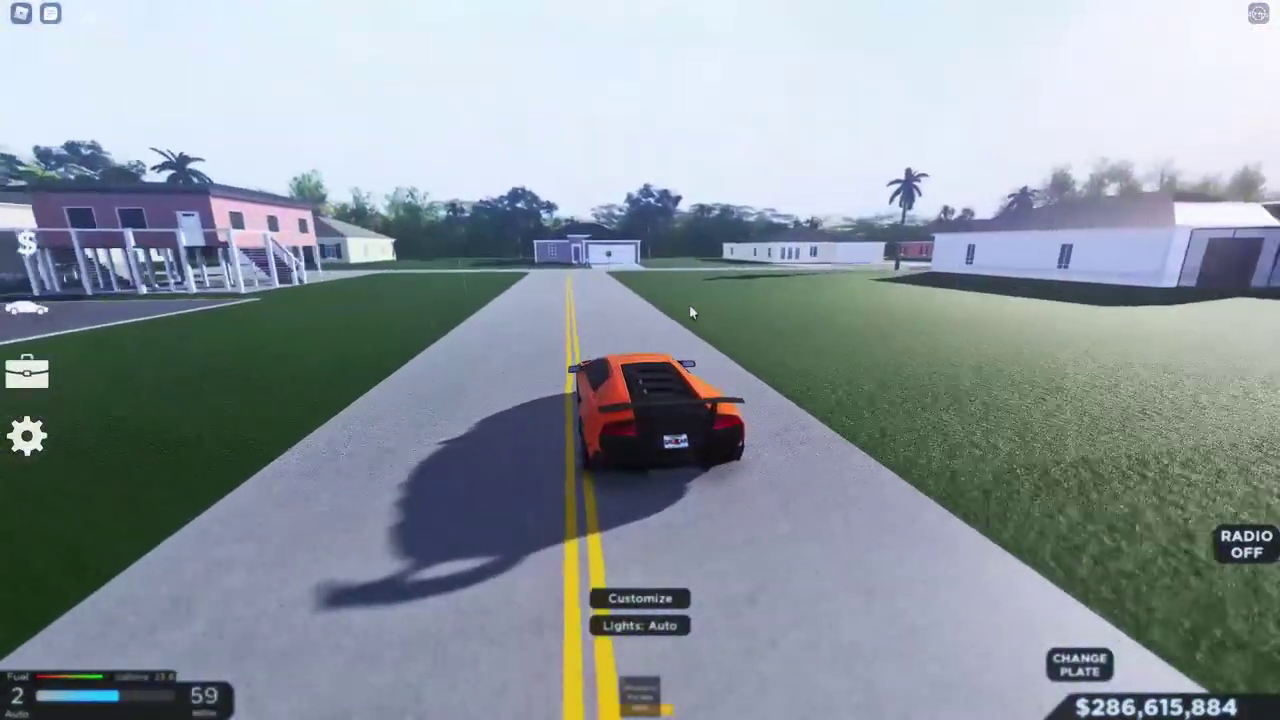
{"action": "key", "text": "s"}
{"action": "key", "text": "d"}
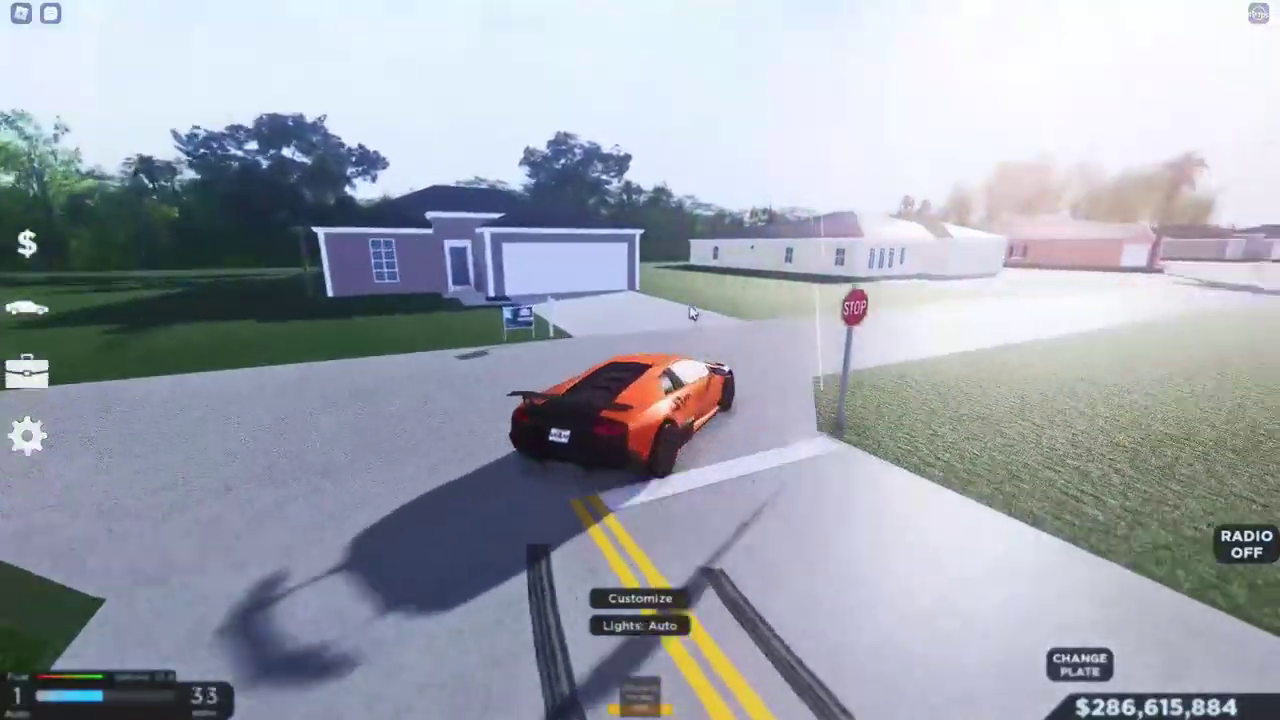
{"action": "key", "text": "w"}
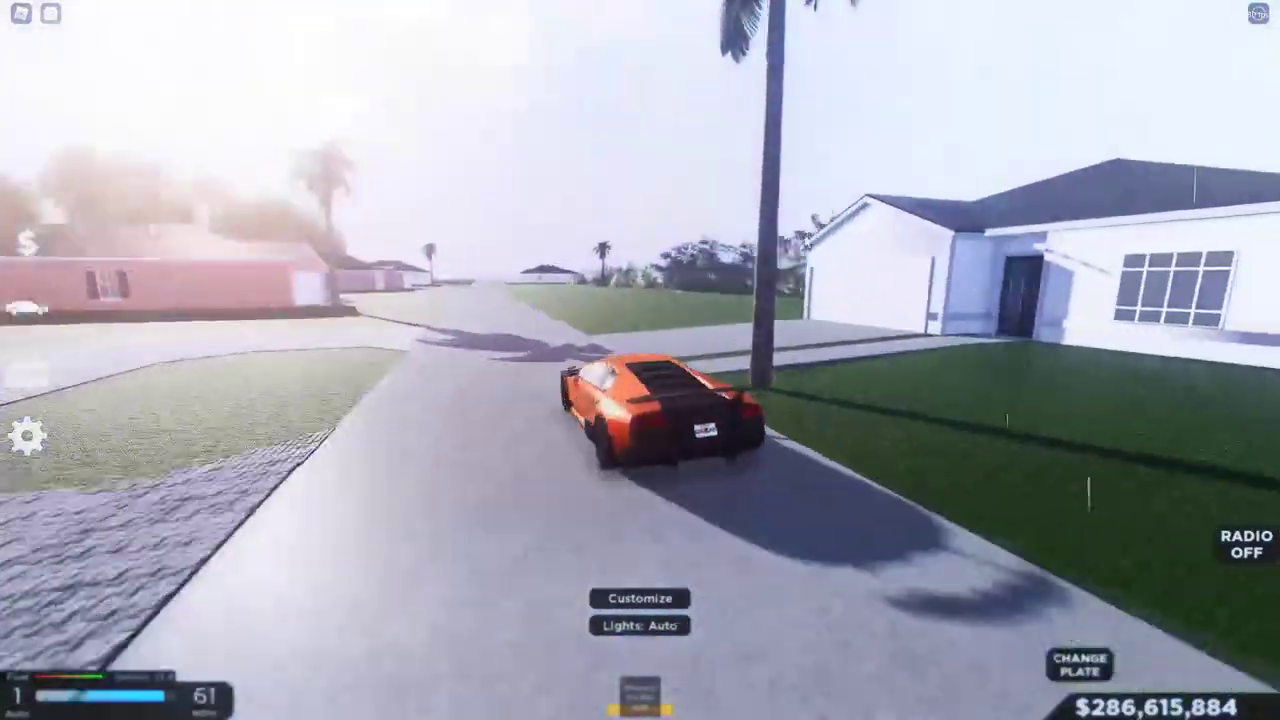
- Follow the neighbourhood road past the 25 mph speed limit sign and turn left at the next stop sign
{"action": "key", "text": "w"}
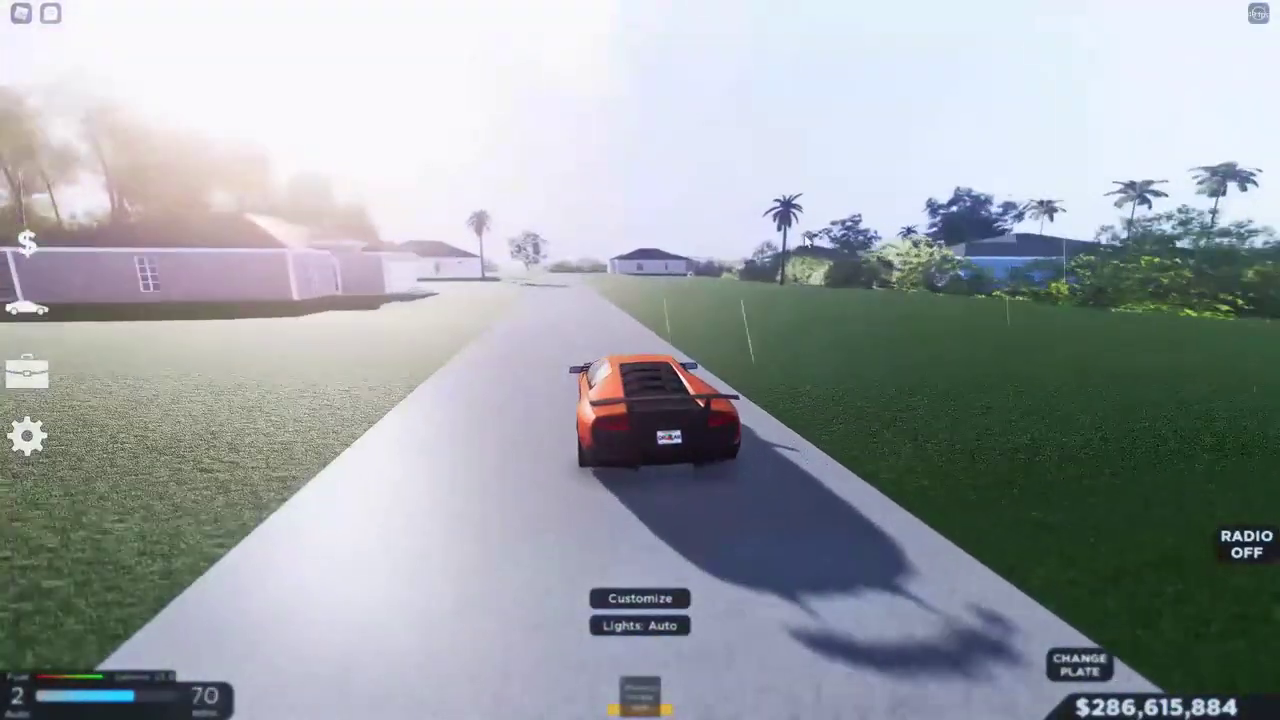
{"action": "key", "text": "w"}
{"action": "key", "text": "a"}
{"action": "key", "text": "a"}
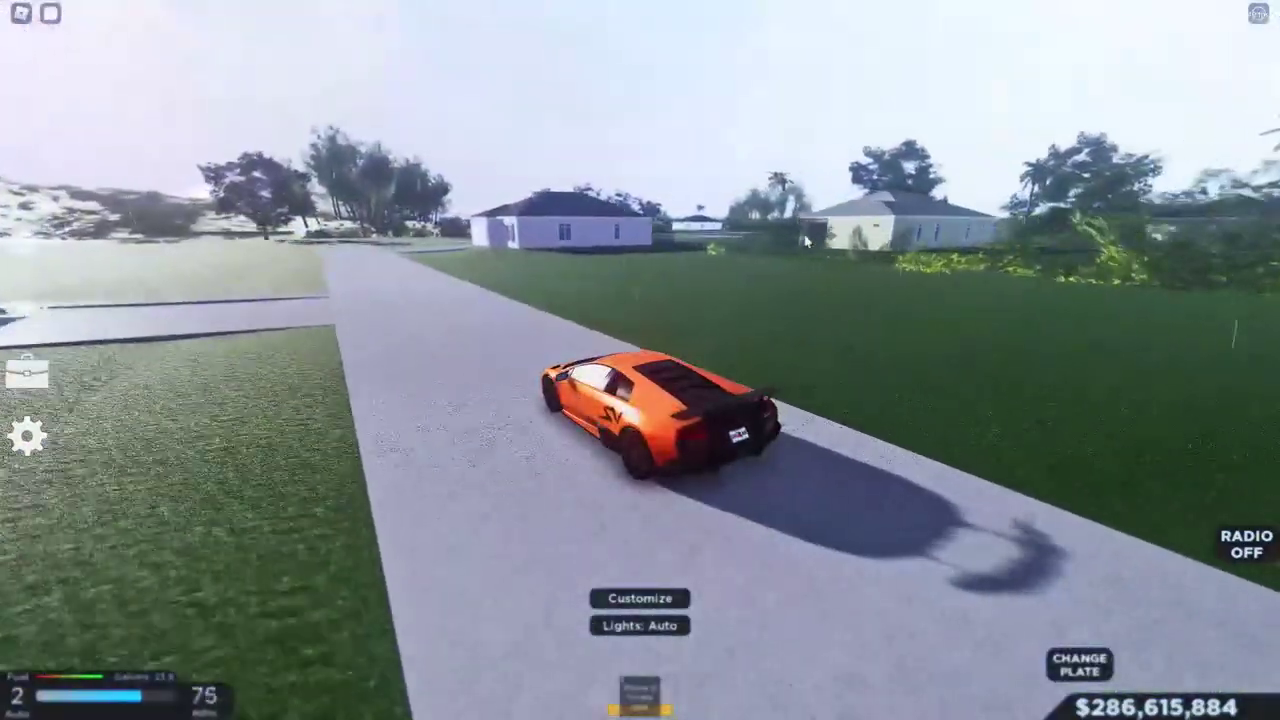
{"action": "key", "text": "a"}
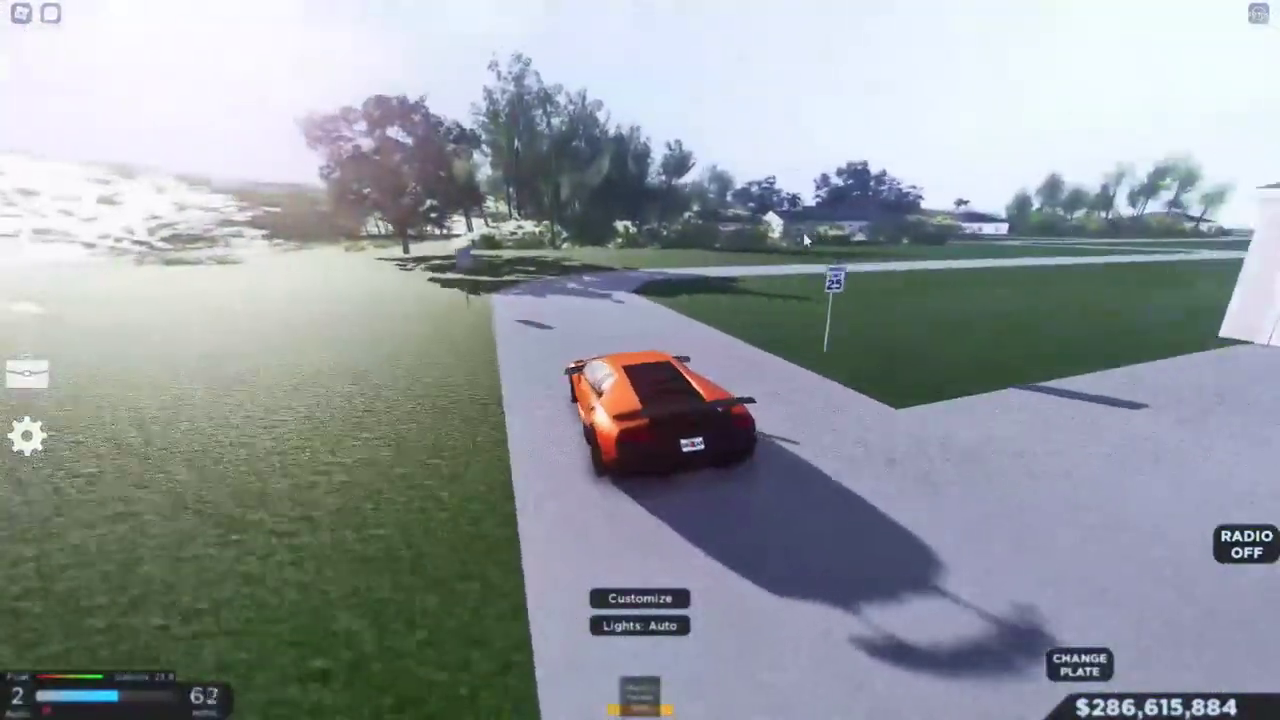
{"action": "key", "text": "d"}
{"action": "key", "text": "w"}
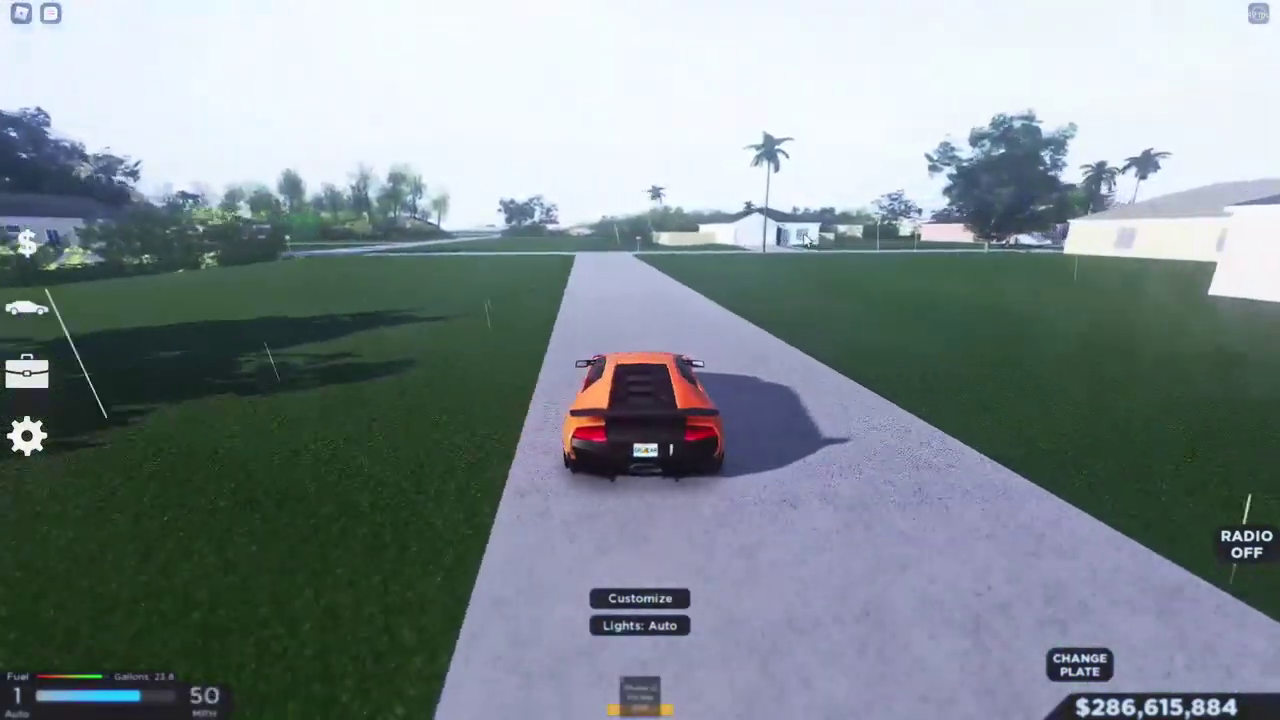
{"action": "key", "text": "s"}
{"action": "key", "text": "a"}
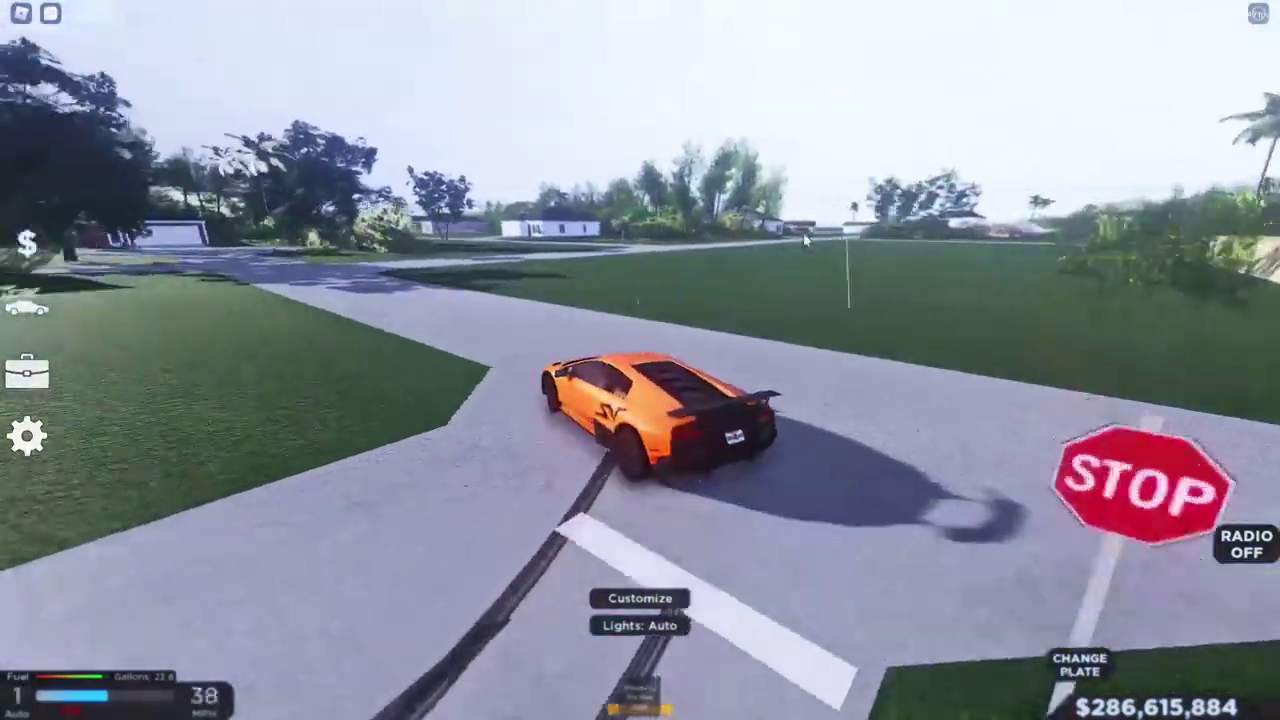
- Turn right past the stop-sign intersection and accelerate along the residential street toward the 25 mph speed limit sign
{"action": "key", "text": "w"}
{"action": "key", "text": "s"}
{"action": "key", "text": "d"}
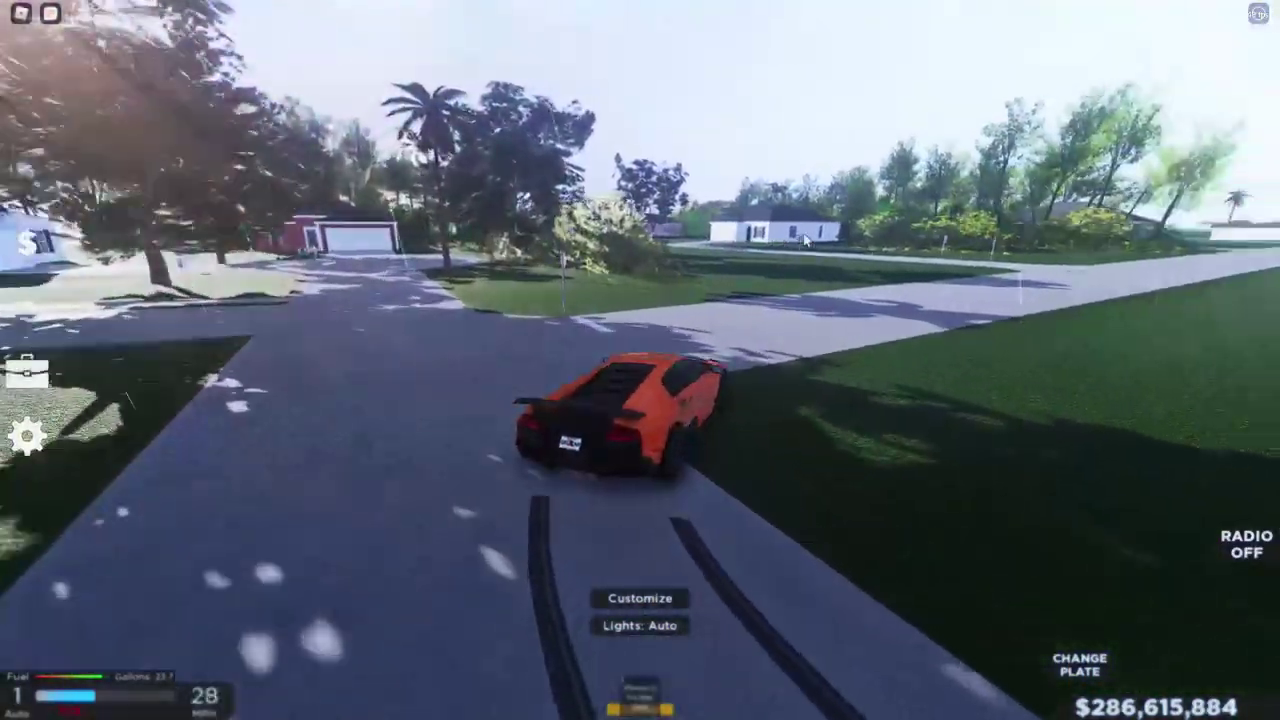
{"action": "key", "text": "w"}
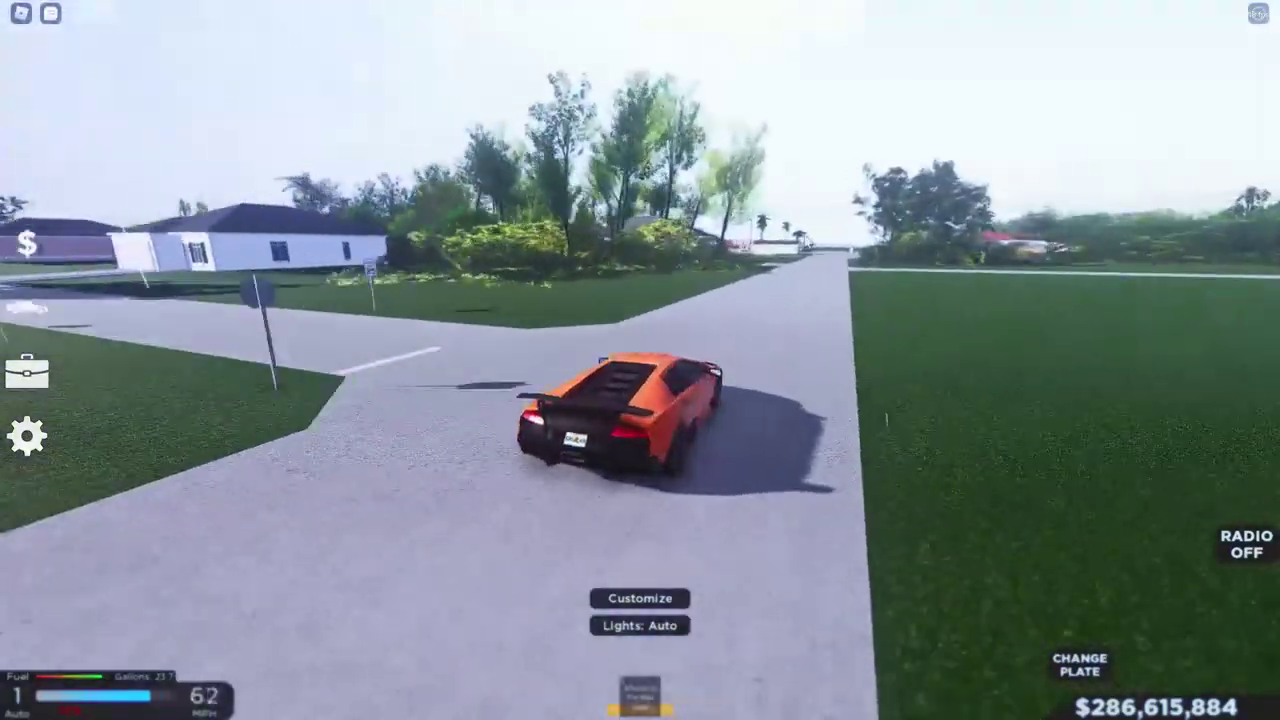
{"action": "key", "text": "w"}
{"action": "key", "text": "w"}
{"action": "key", "text": "a"}
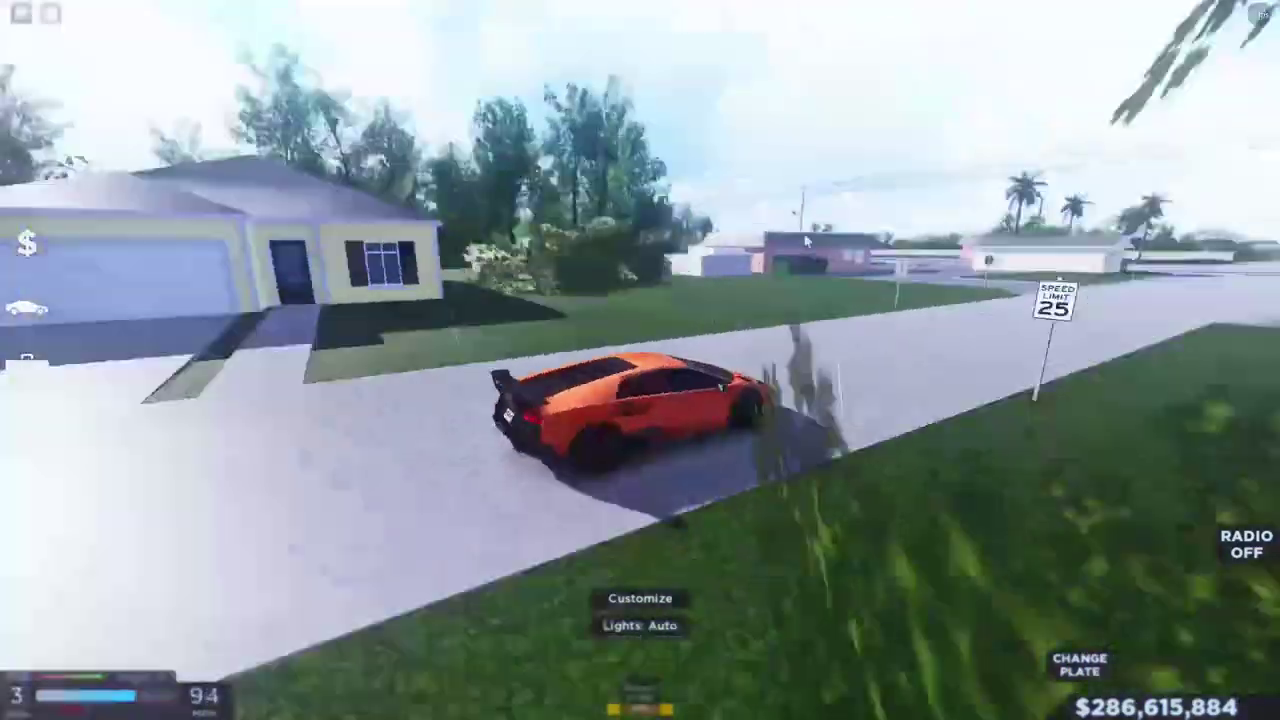
- Cross the multi-lane main road near the pink building and speed down the two-lane road between the trees
{"action": "key", "text": "w"}
{"action": "key", "text": "d"}
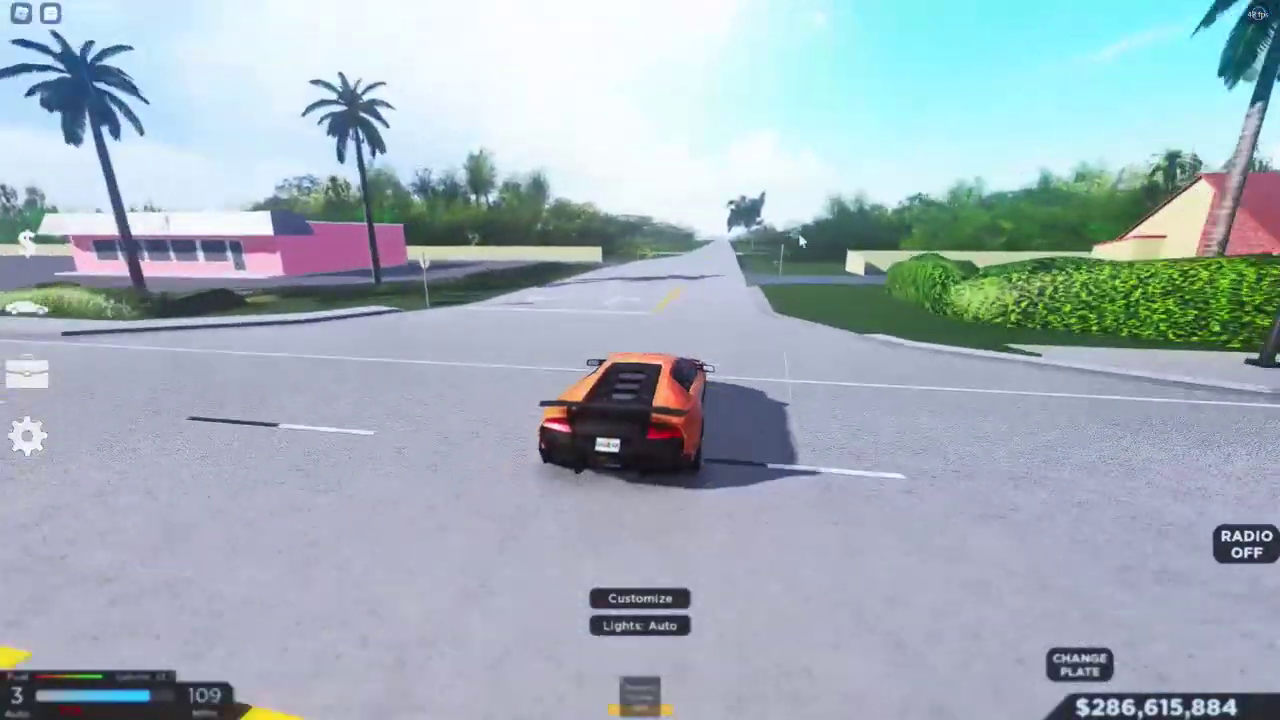
{"action": "key", "text": "w"}
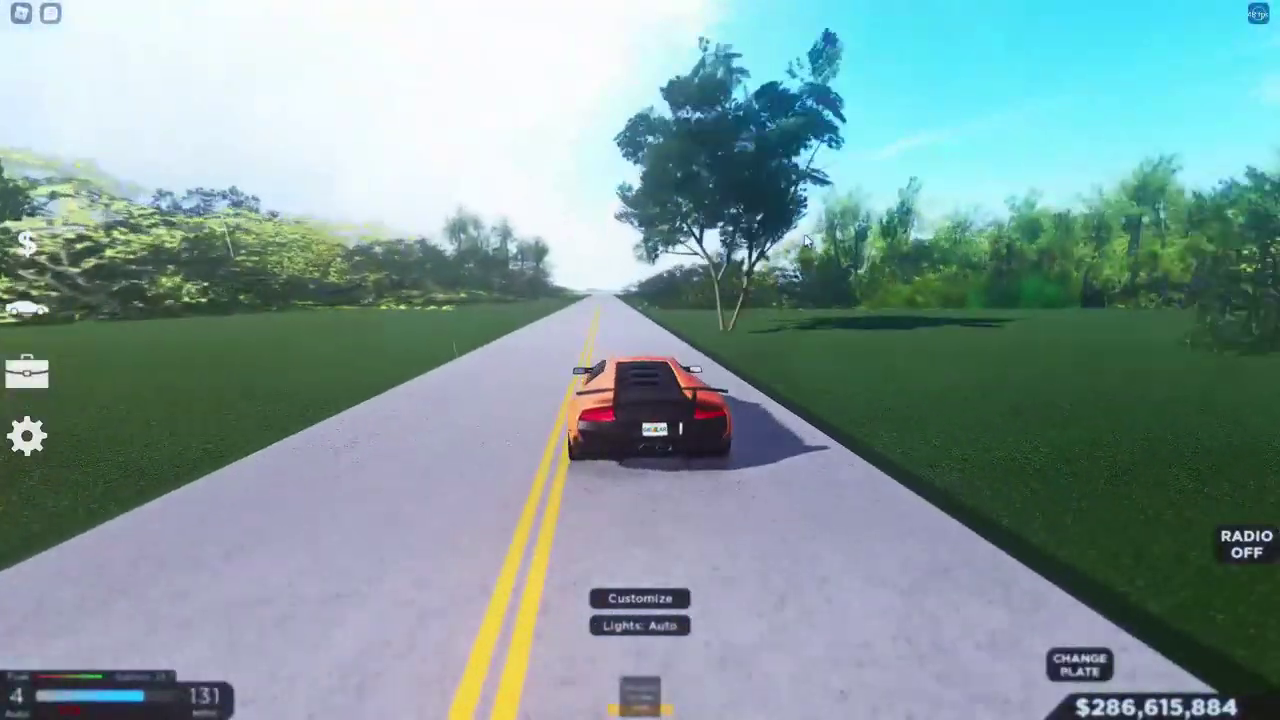
{"action": "key", "text": "a"}
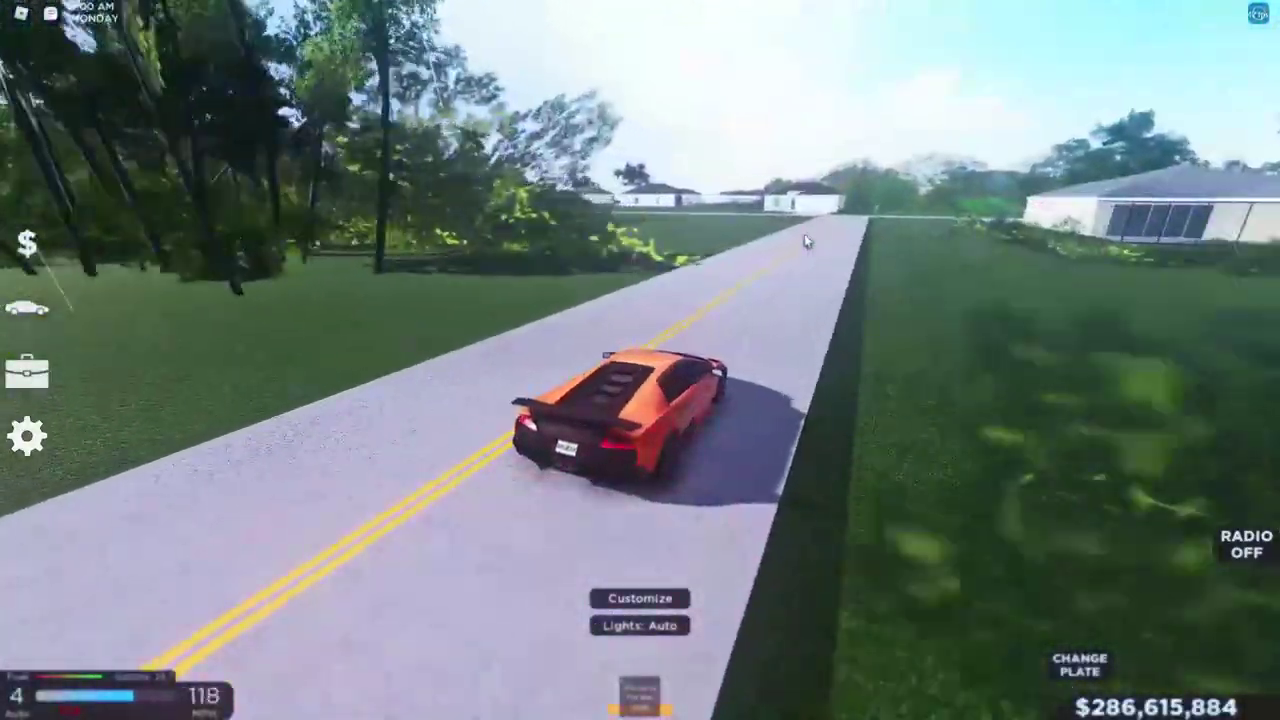
- Brake at the stop sign and stop the car in the driveway of the unowned corner house
{"action": "key", "text": "s"}
{"action": "key", "text": "d"}
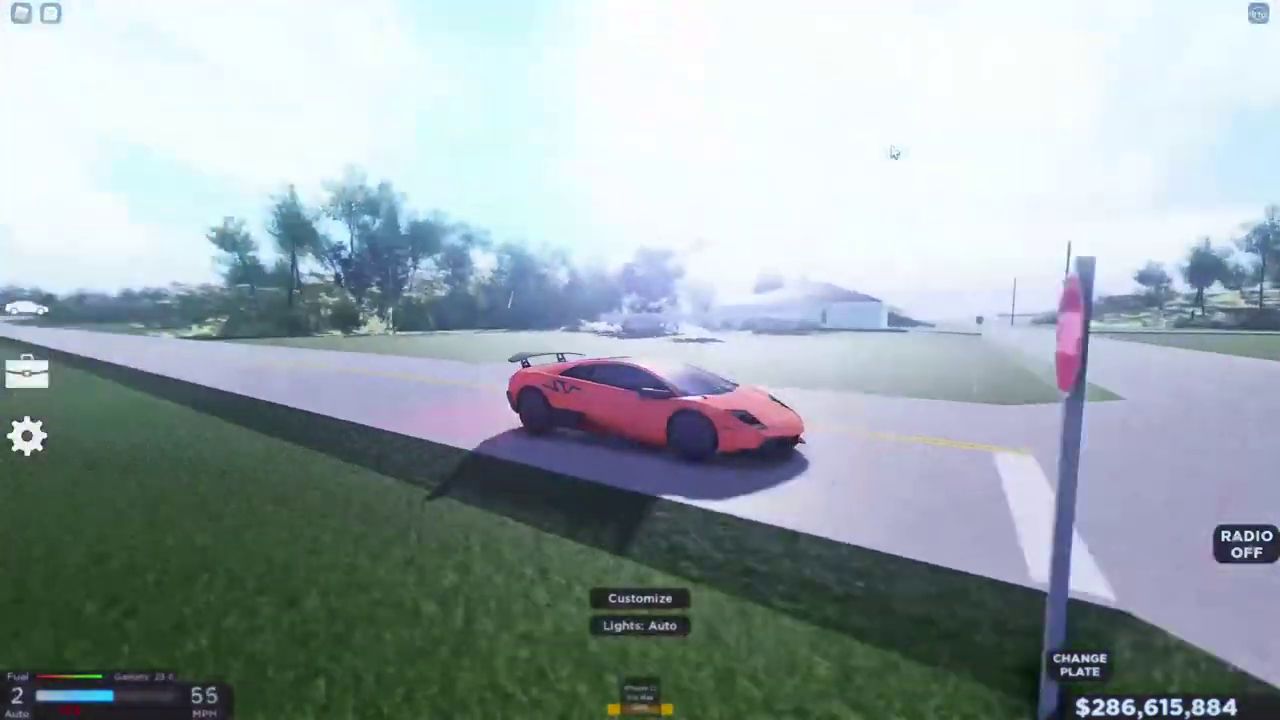
{"action": "key", "text": "s"}
{"action": "key", "text": "a"}
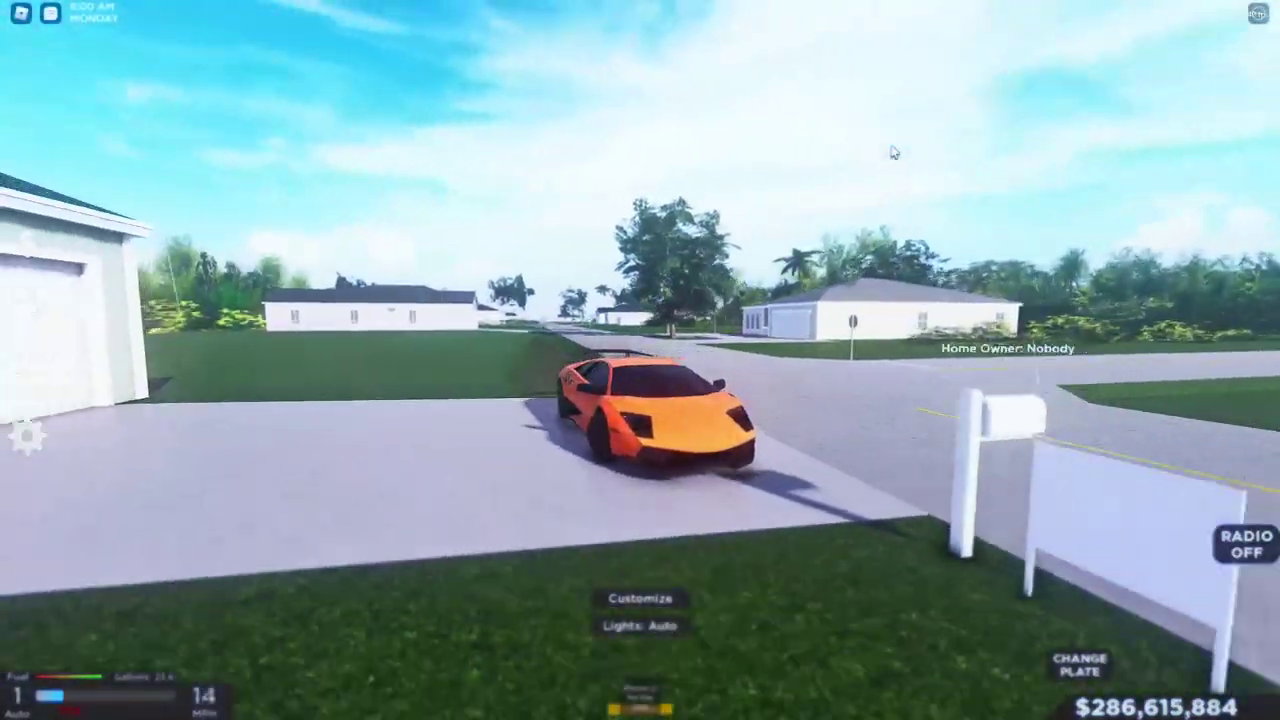
{"action": "key", "text": "s"}
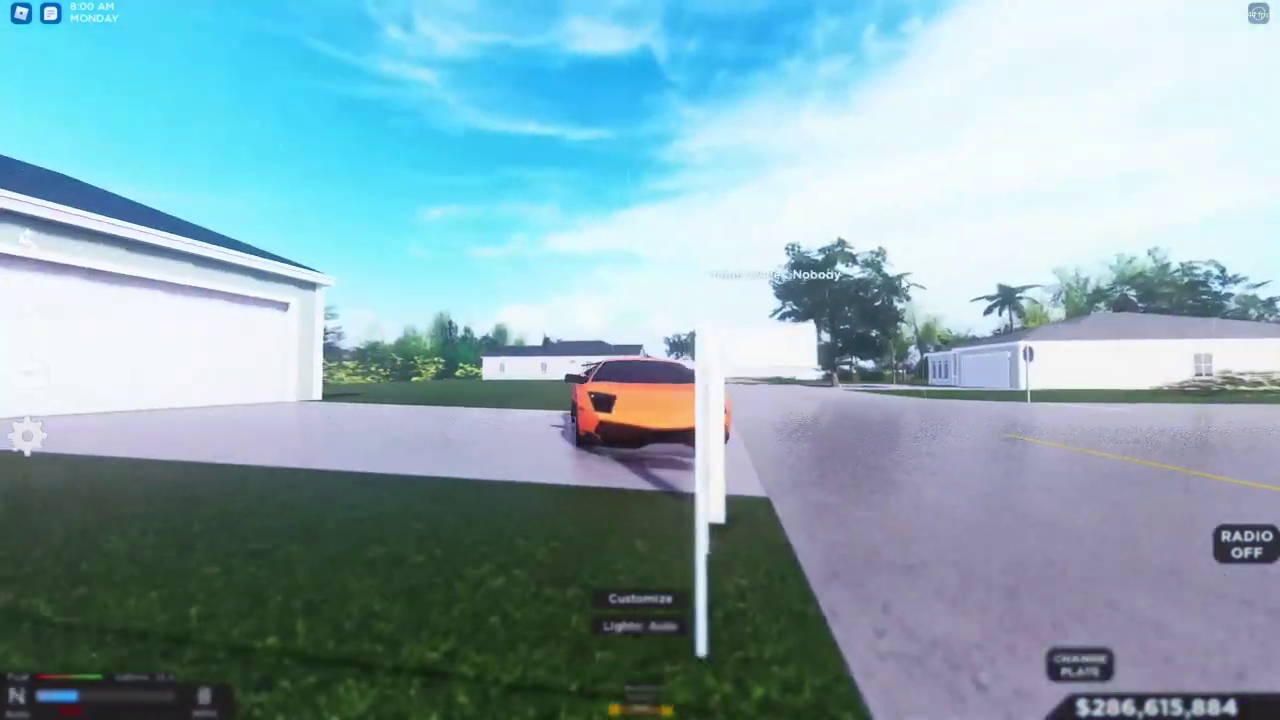
- Pull out of the driveway past the mailbox and drive down the residential road between the houses
{"action": "key", "text": "w"}
{"action": "key", "text": "w"}
{"action": "key", "text": "d"}
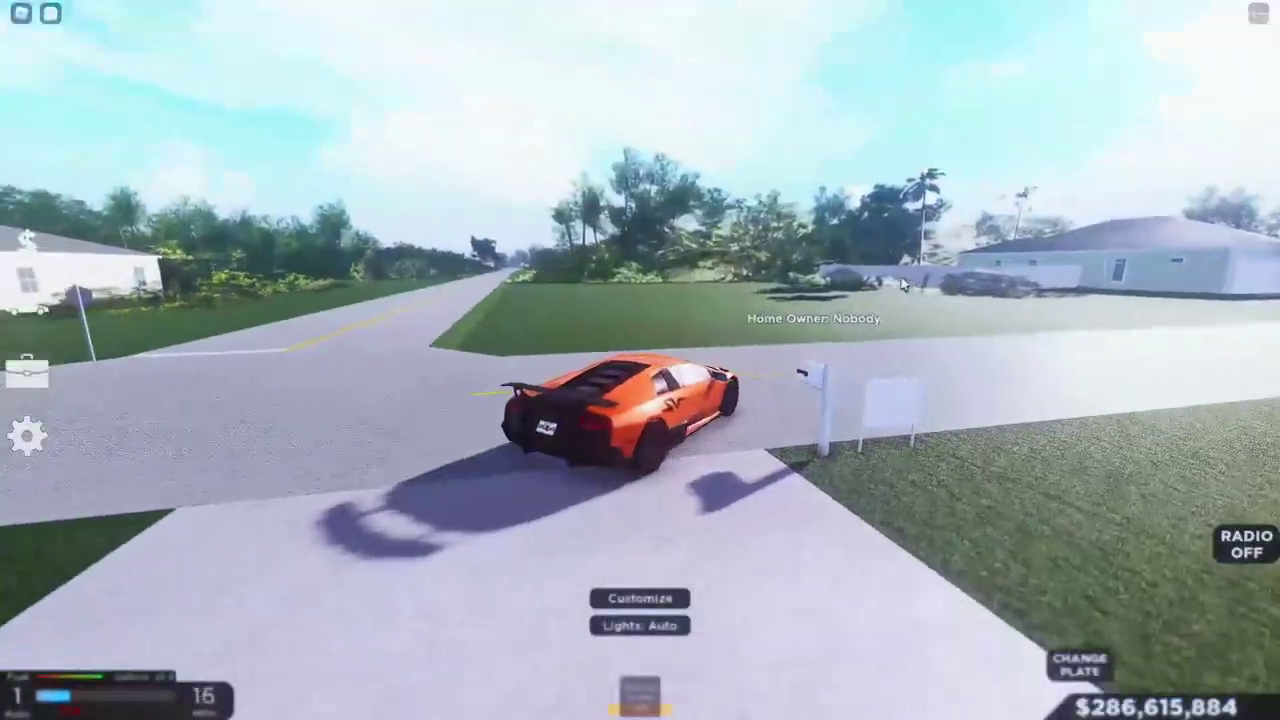
{"action": "key", "text": "w"}
{"action": "key", "text": "w"}
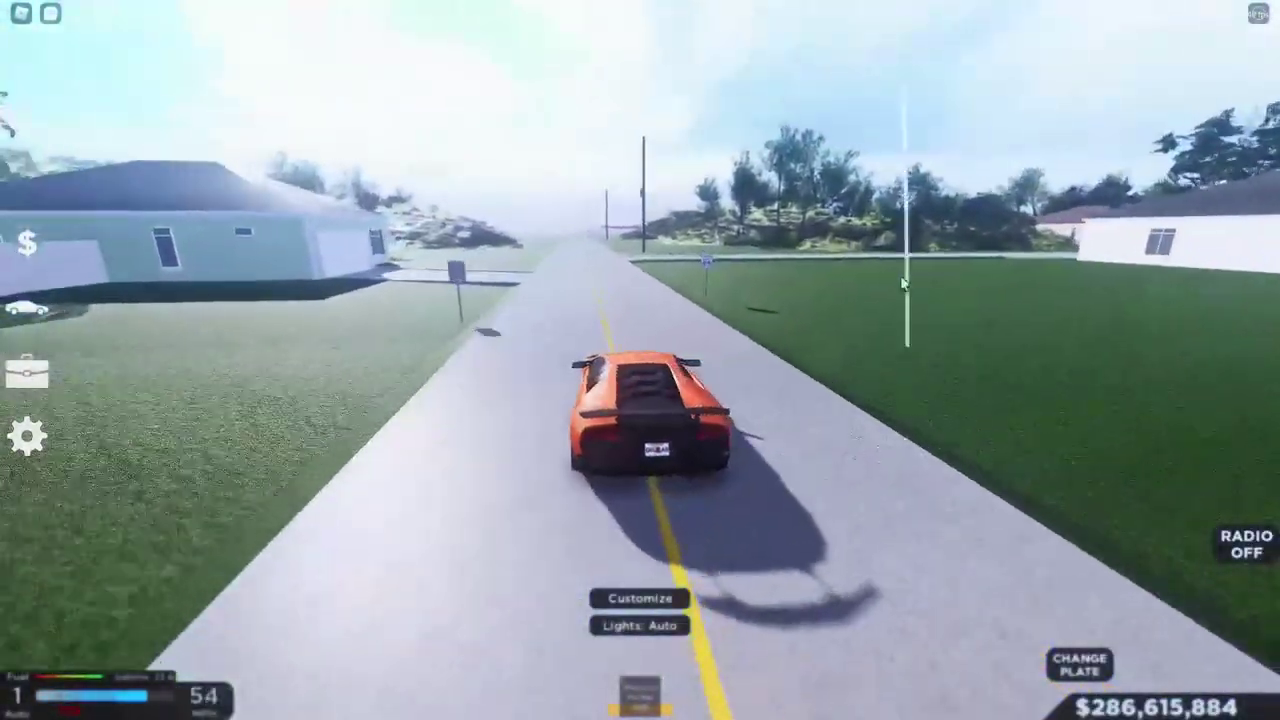
- Follow the road straight past the side street and along the utility poles, viewing the car from the side
{"action": "key", "text": "a"}
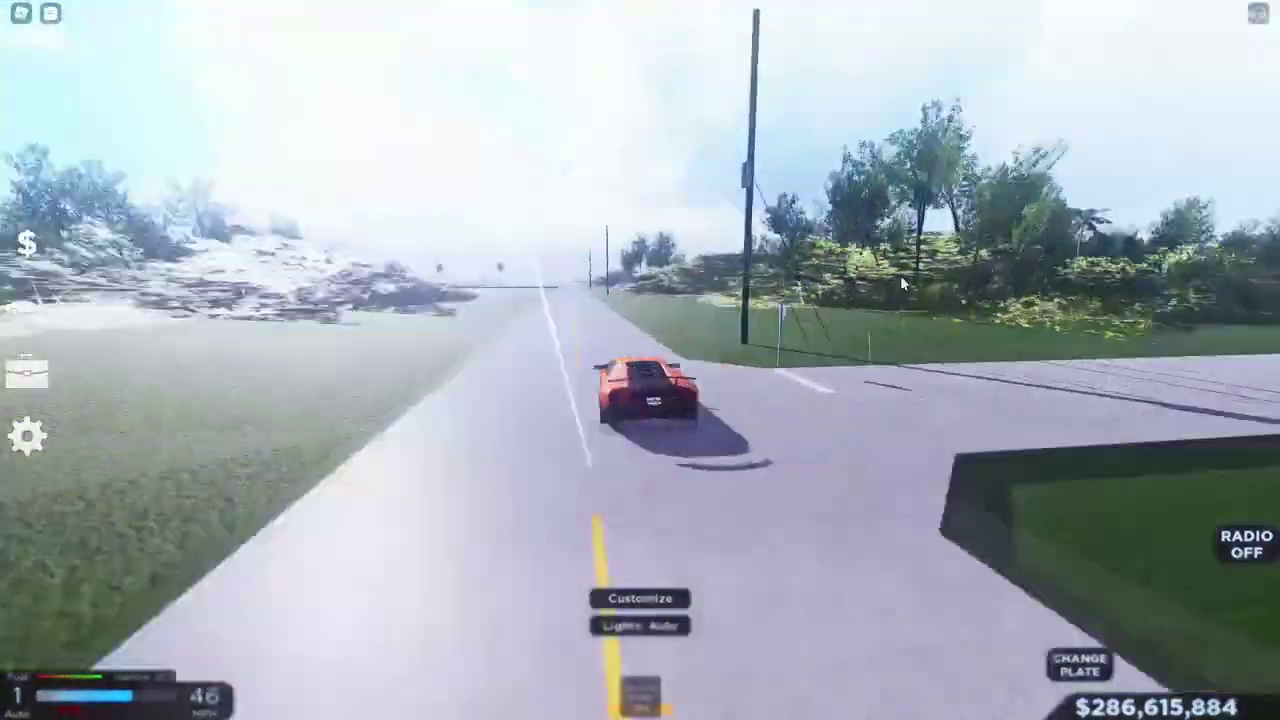
{"action": "key", "text": "d"}
{"action": "key", "text": "w"}
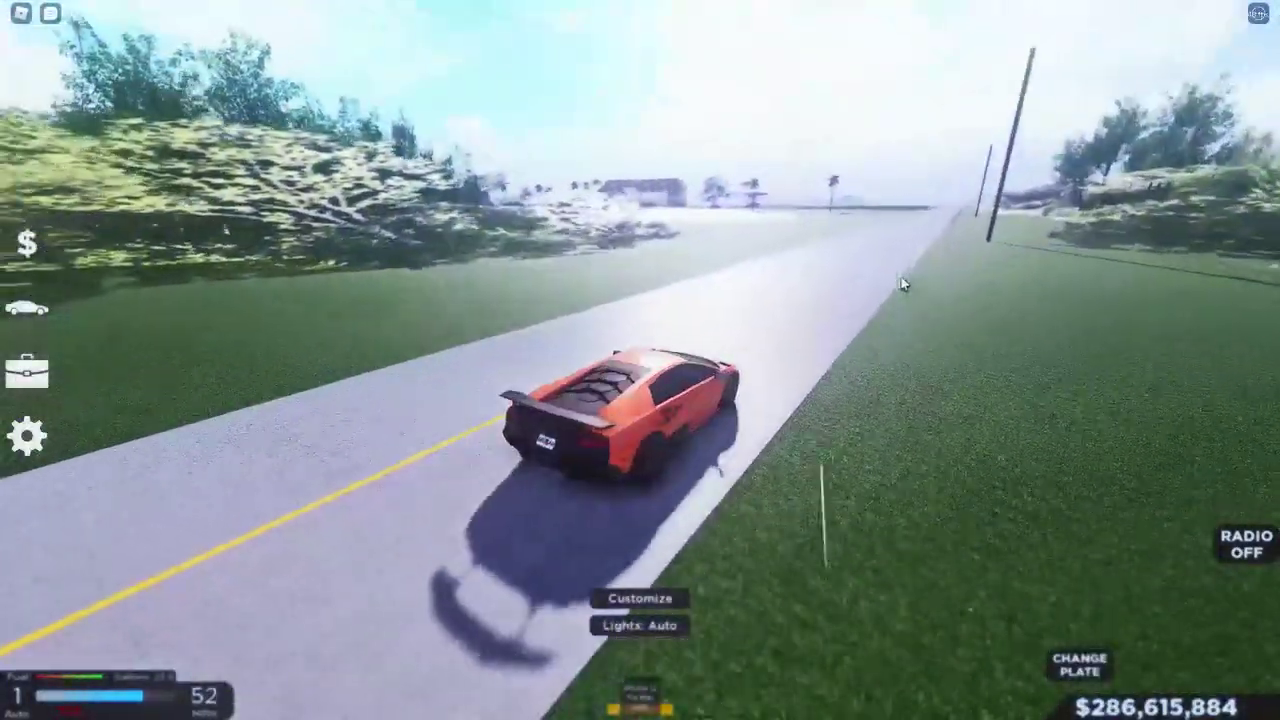
{"action": "key", "text": "w"}
{"action": "key", "text": "w"}
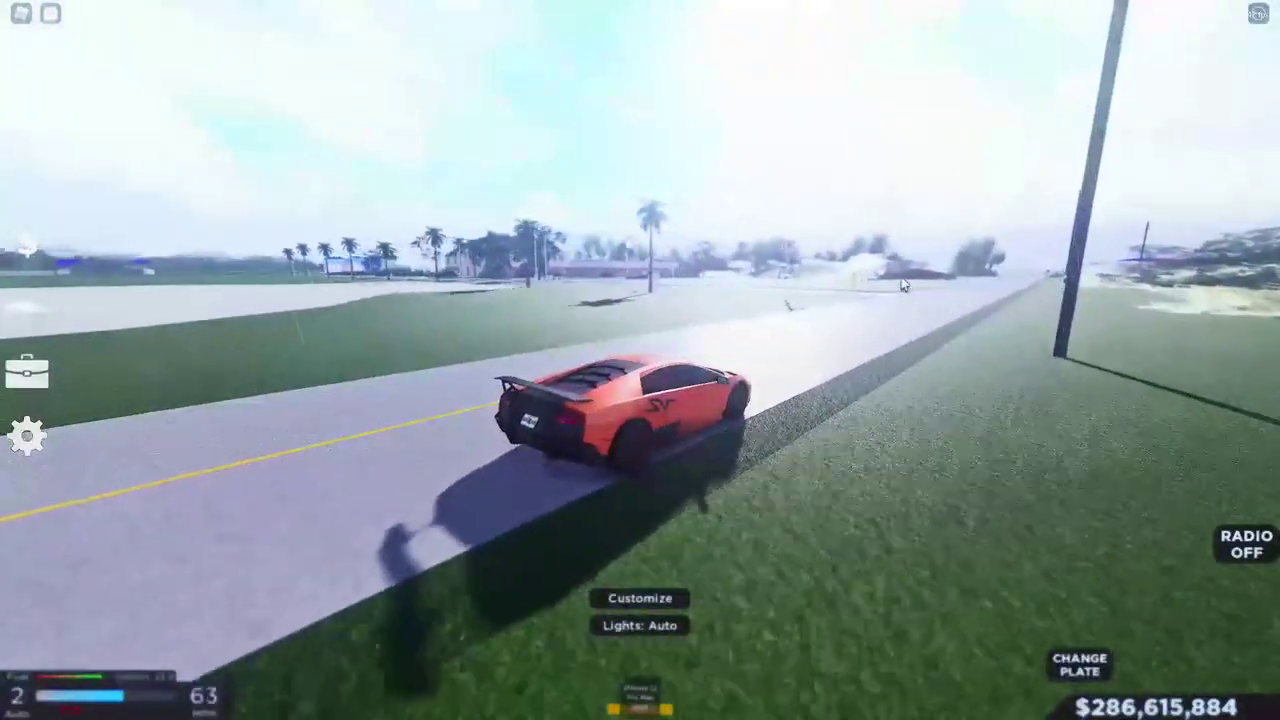
- Turn left at the intersection onto the palm-lined road and drive past the pink building
{"action": "key", "text": "a"}
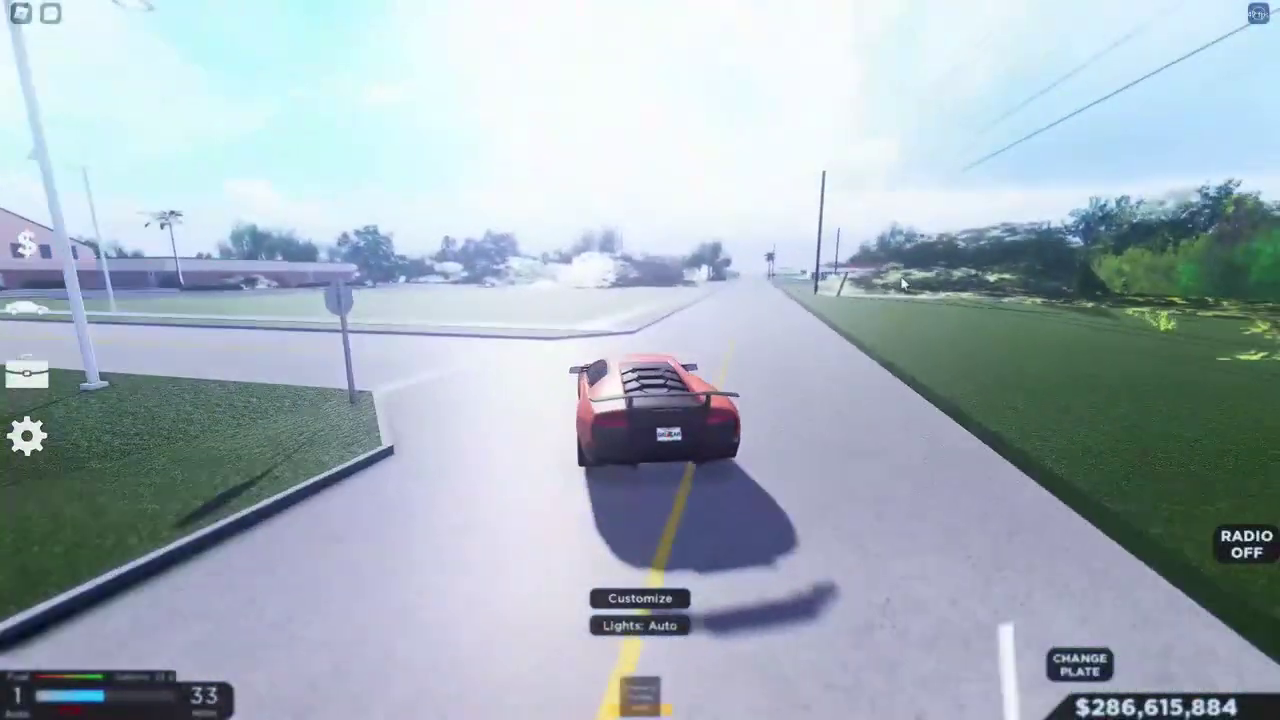
{"action": "key", "text": "w"}
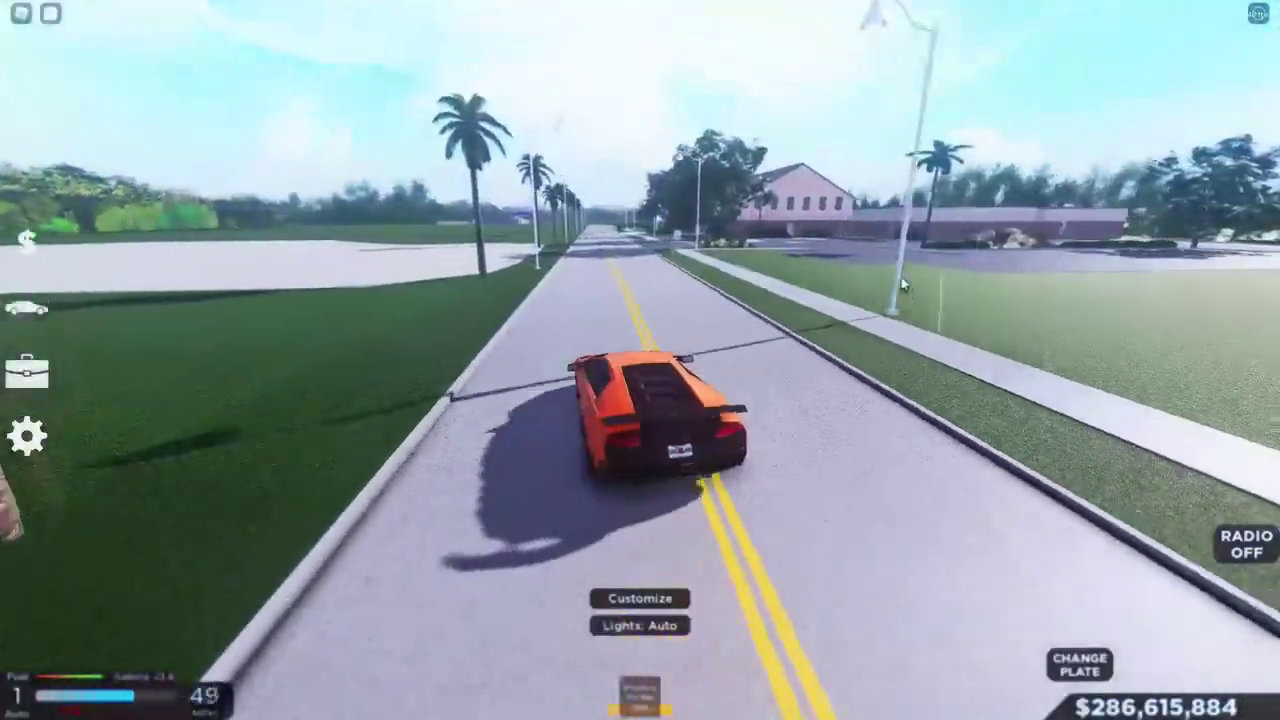
{"action": "key", "text": "w"}
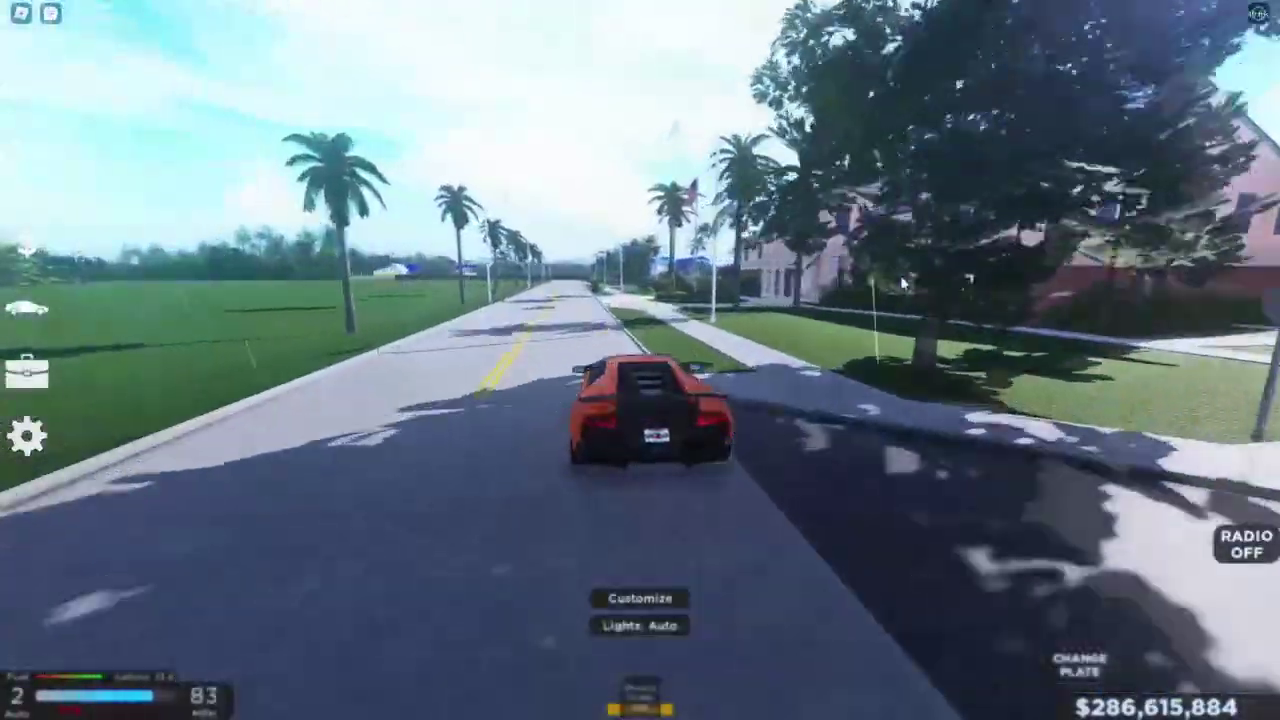
- Turn off the palm-lined road at the intersection and drive past the white and blue building to the 25 mph sign
{"action": "key", "text": "a"}
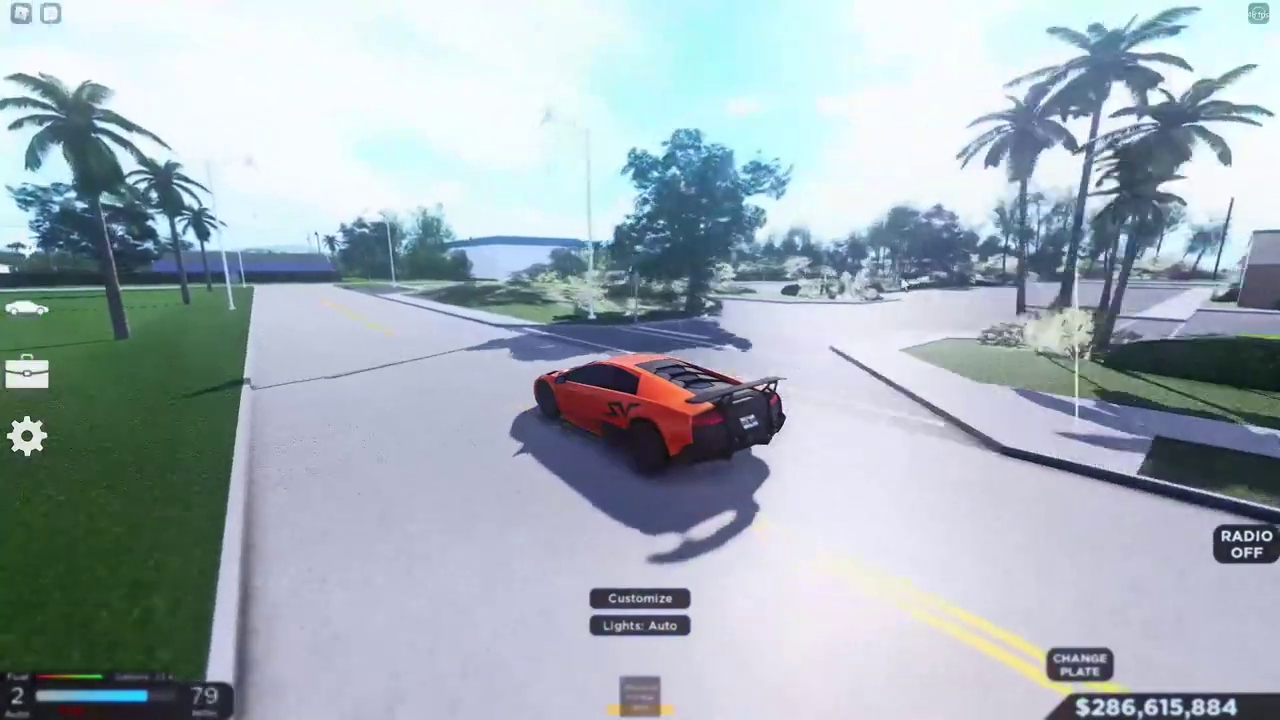
{"action": "key", "text": "a"}
{"action": "key", "text": "a"}
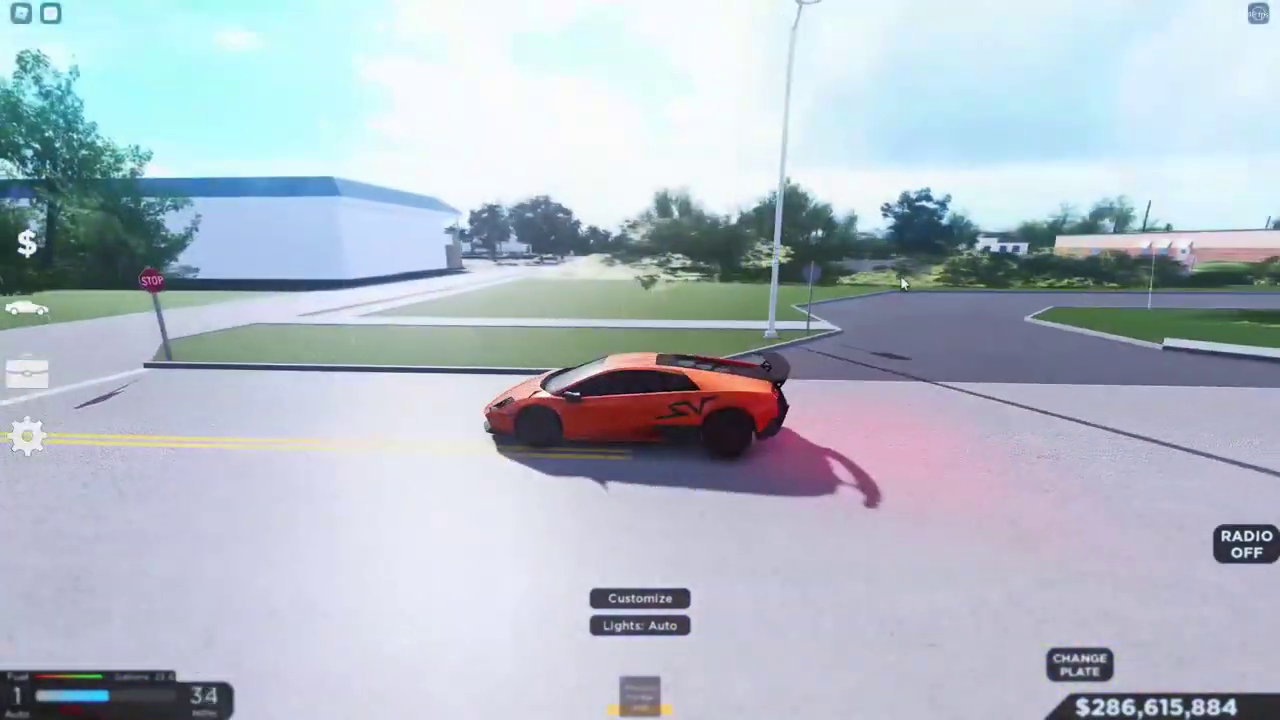
{"action": "key", "text": "w"}
{"action": "key", "text": "d"}
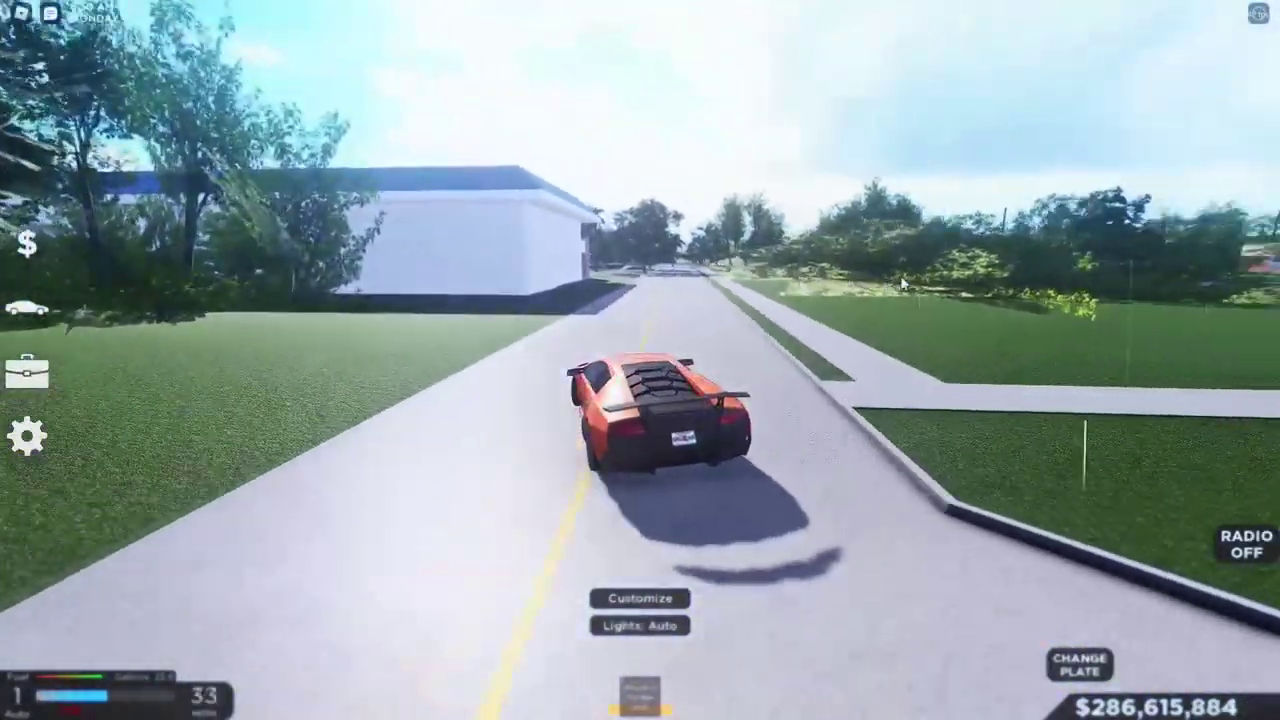
{"action": "key", "text": "w"}
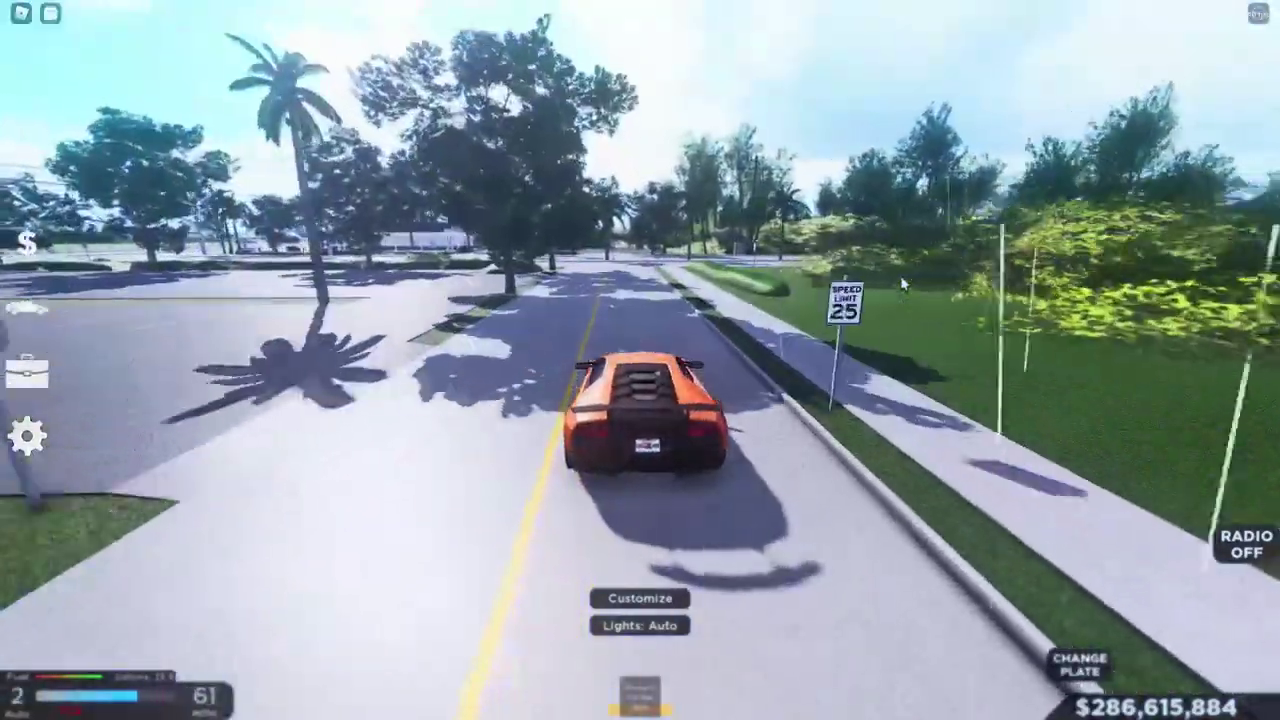
- Brake at the junction, turn onto the divided highway, and accelerate while circling the camera around the car
{"action": "right_click", "coordinate": [902, 284]}
{"action": "key", "text": "s"}
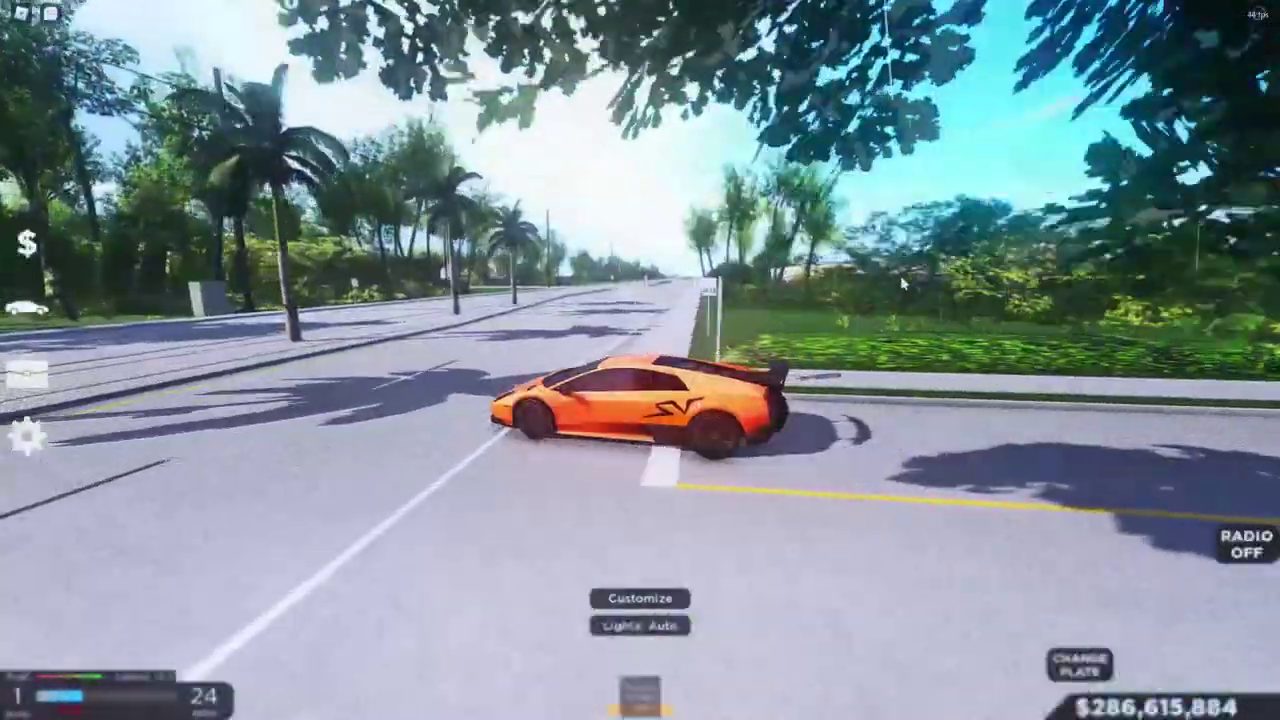
{"action": "key", "text": "w"}
{"action": "key", "text": "d"}
{"action": "right_click", "coordinate": [902, 284]}
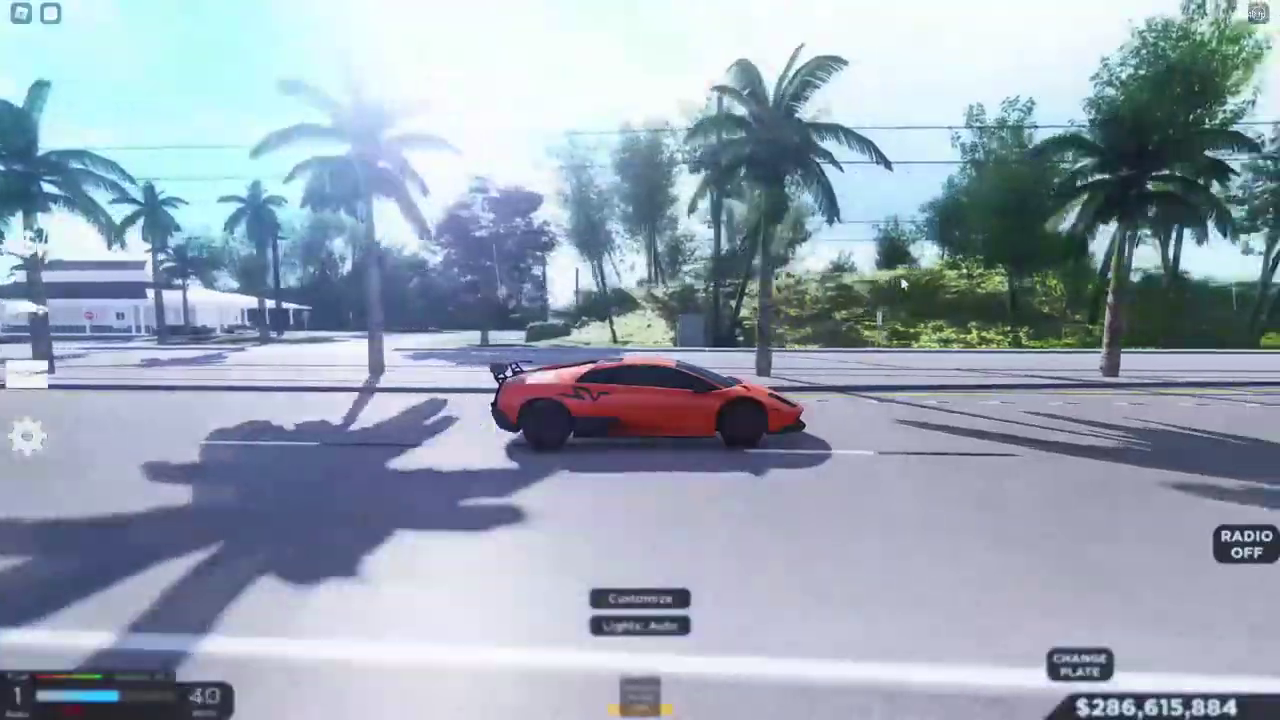
{"action": "key", "text": "w"}
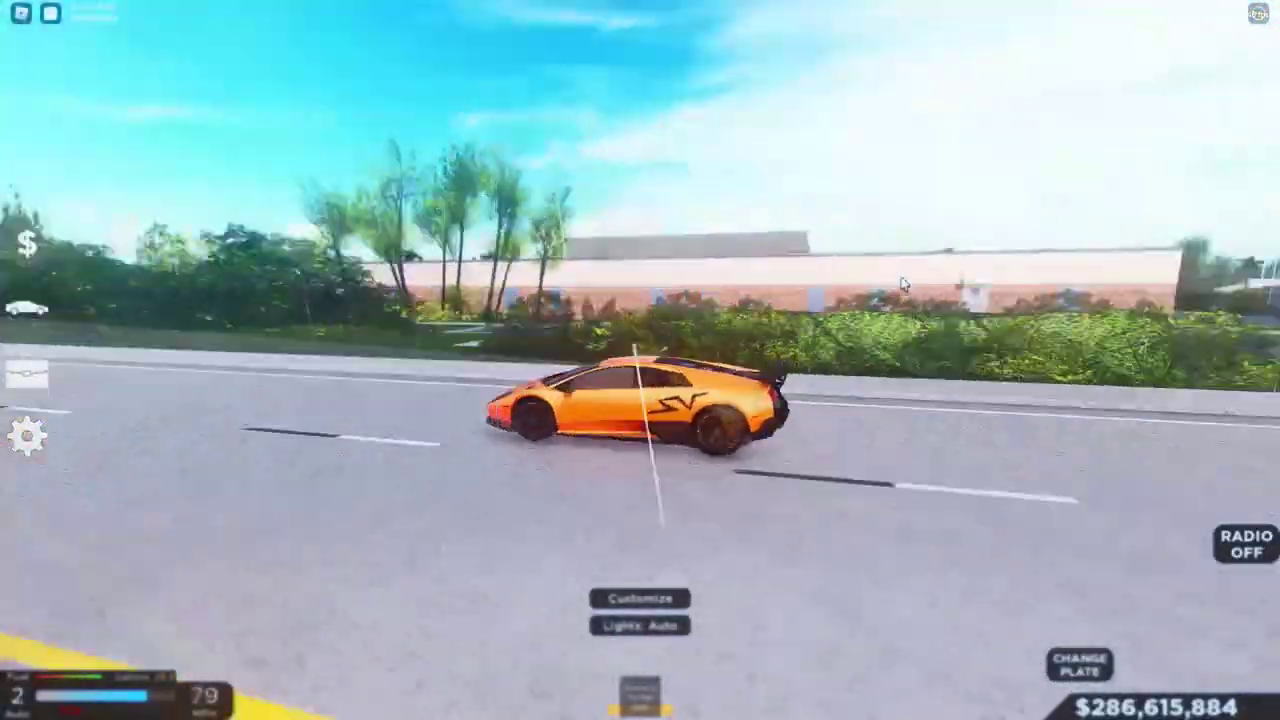
{"action": "right_click", "coordinate": [902, 284]}
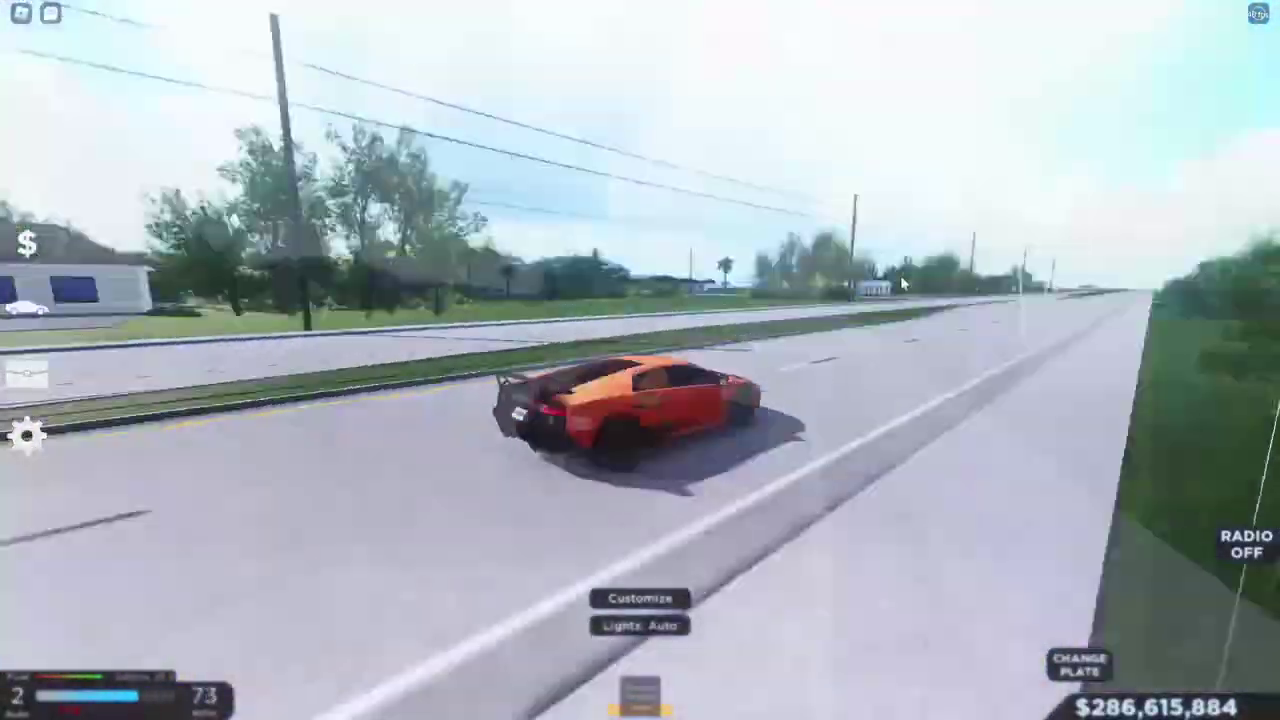
{"action": "key", "text": "w"}
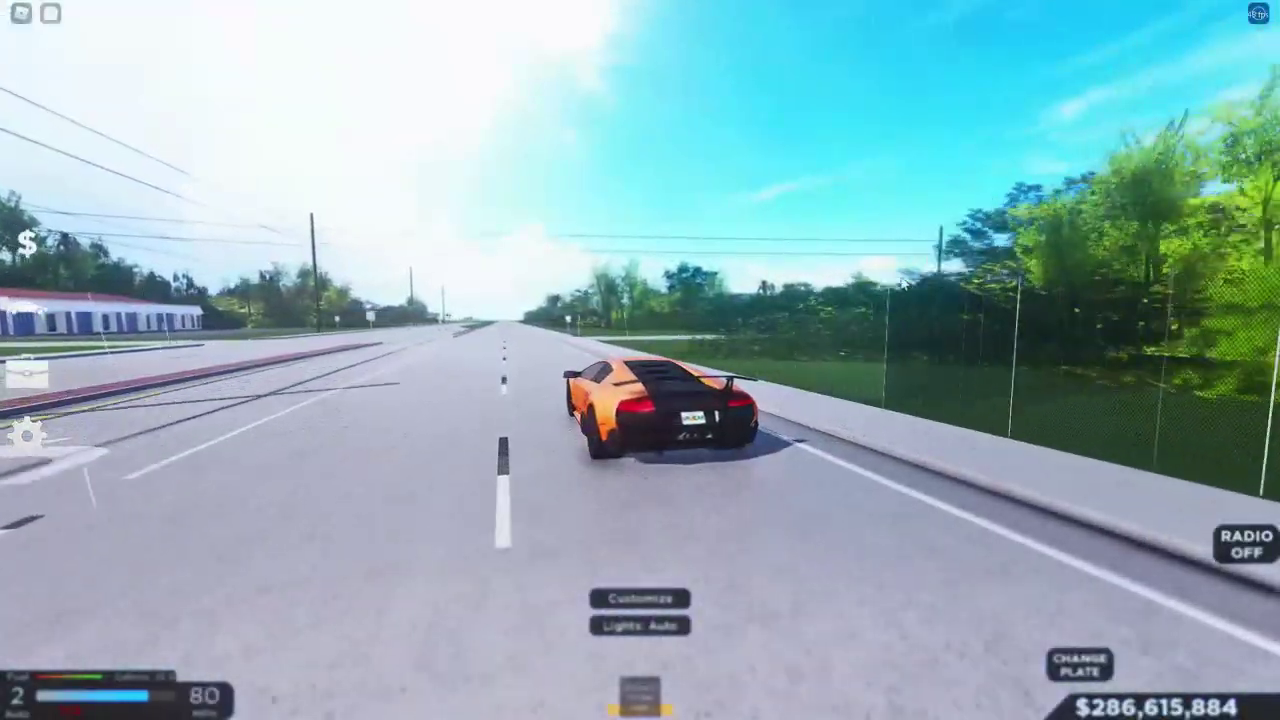